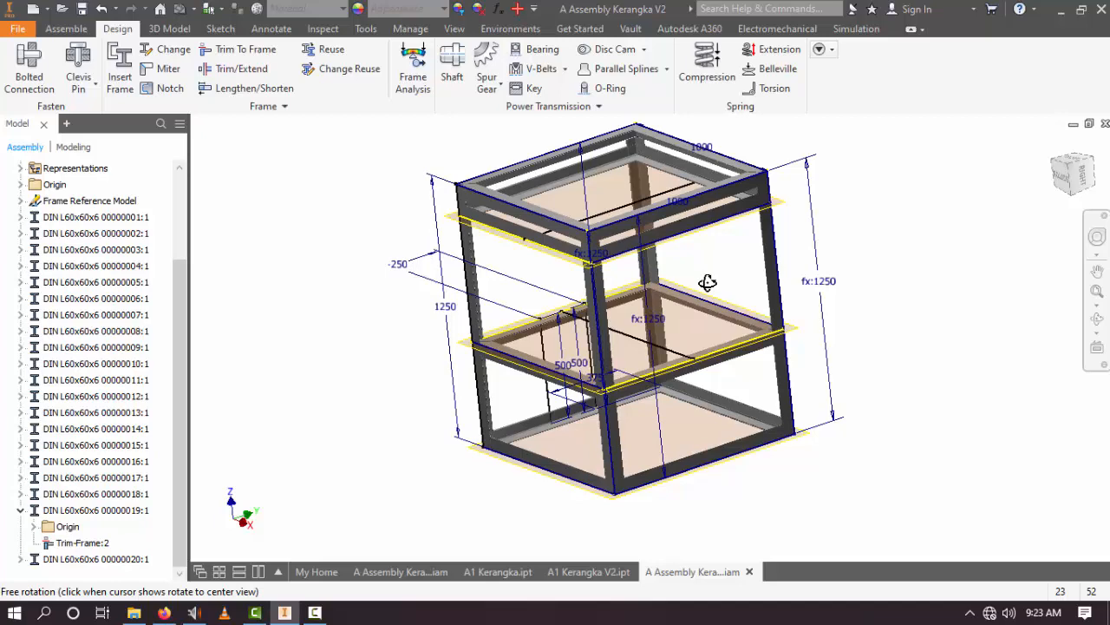
Step: Examine the angle-section frame from several sides, including the upper and middle levels where the centre lines run
drag(710, 283, 747, 294)
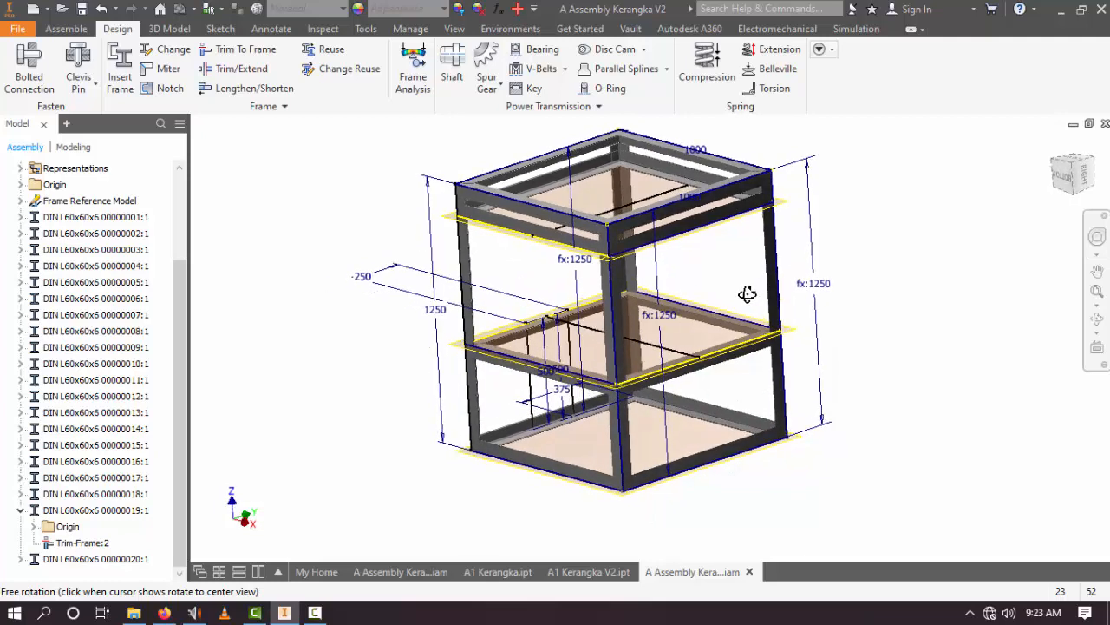
key(Escape)
scroll(683, 259, down, 3)
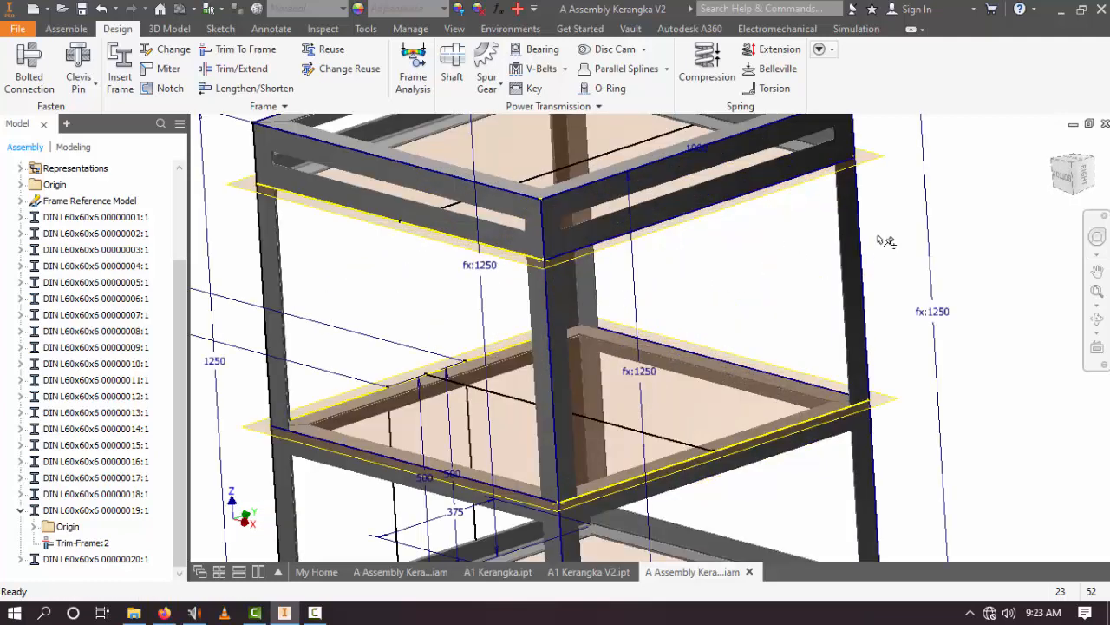
scroll(568, 260, up, 3)
key(F4)
drag(637, 309, 701, 387)
scroll(598, 208, down, 3)
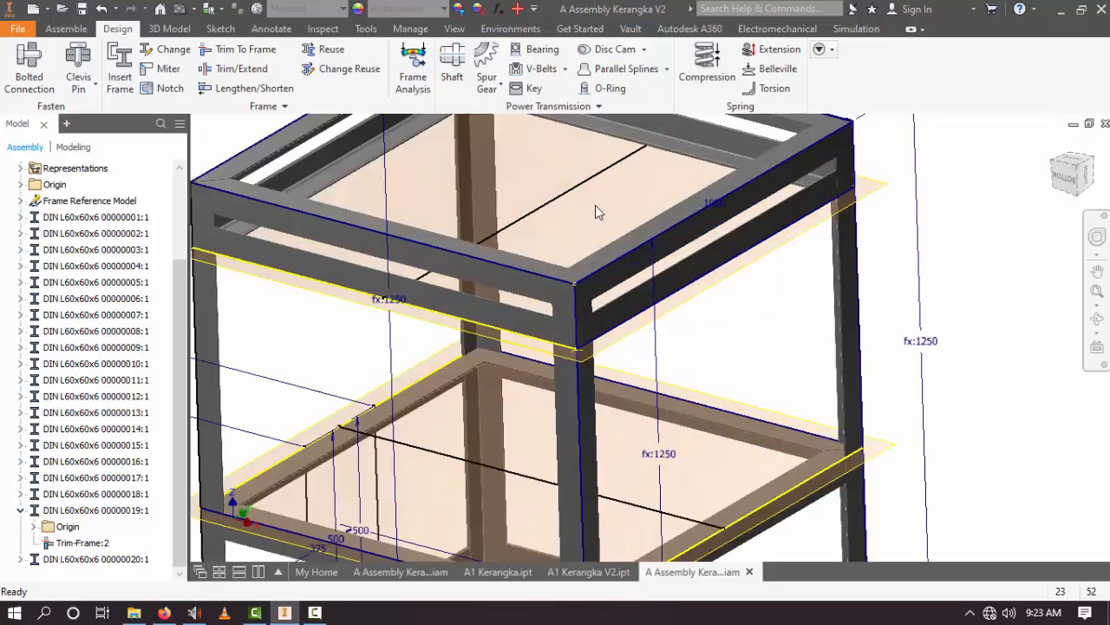
scroll(597, 212, up, 3)
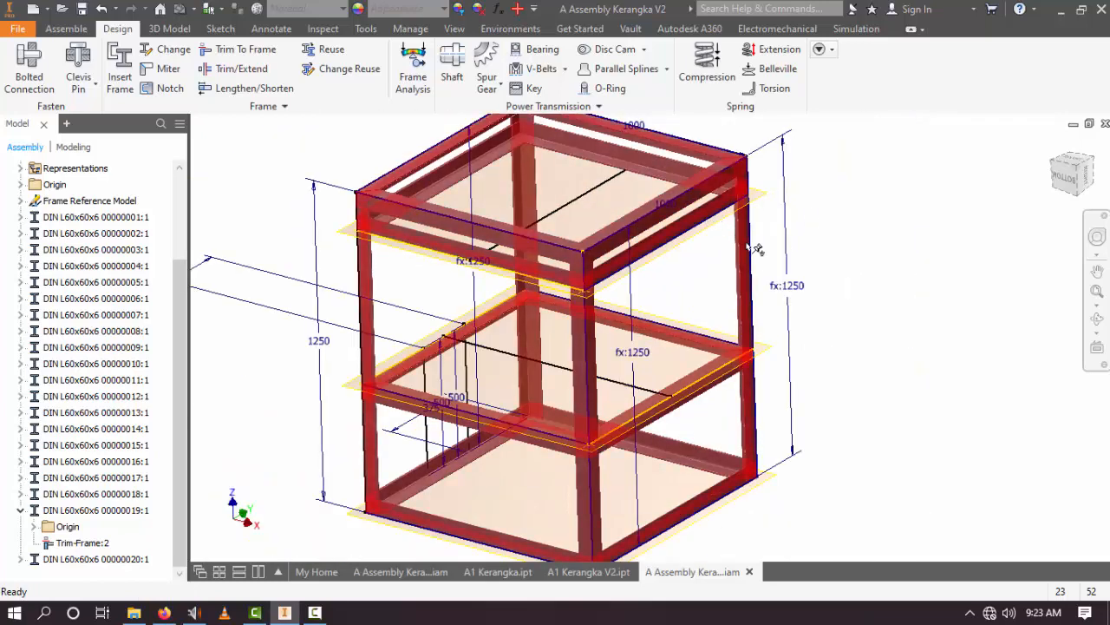
scroll(857, 230, up, 2)
scroll(820, 173, down, 3)
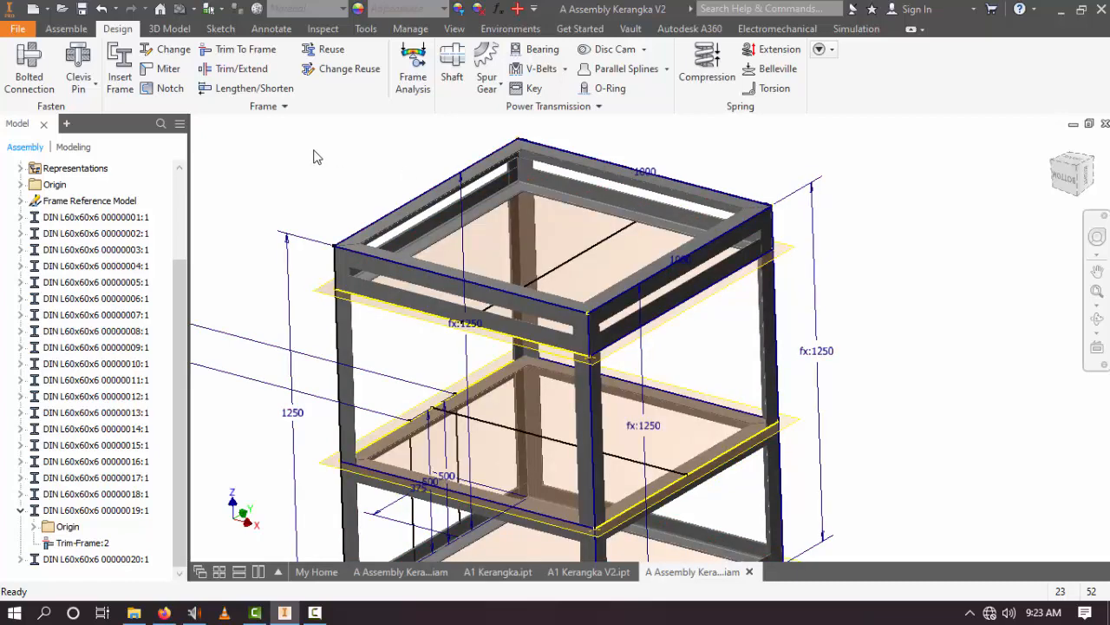
scroll(595, 212, up, 2)
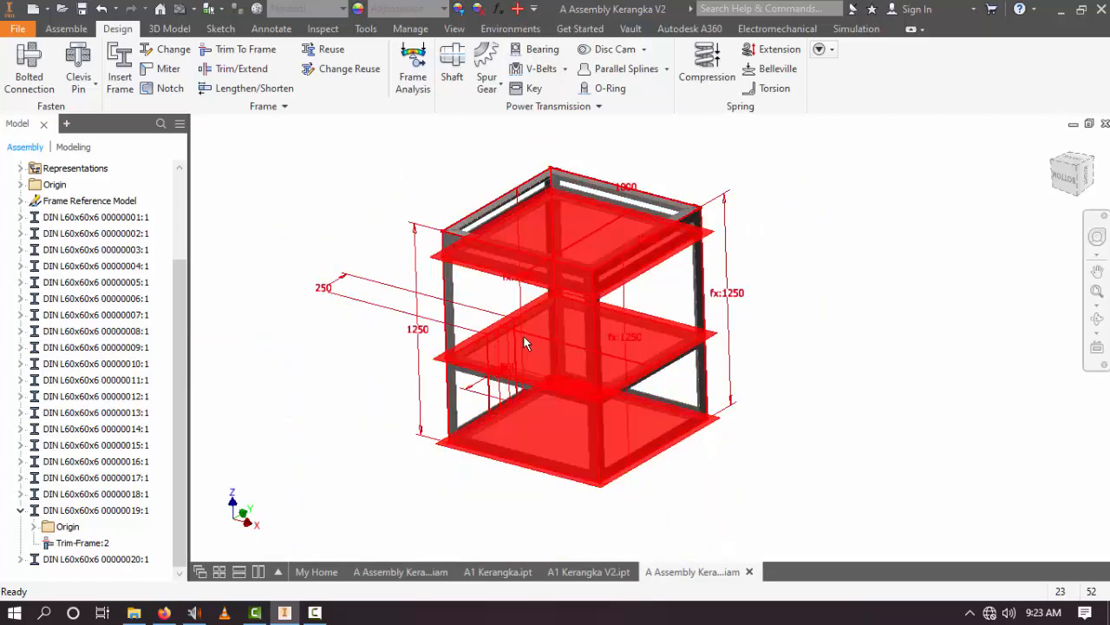
scroll(657, 385, down, 6)
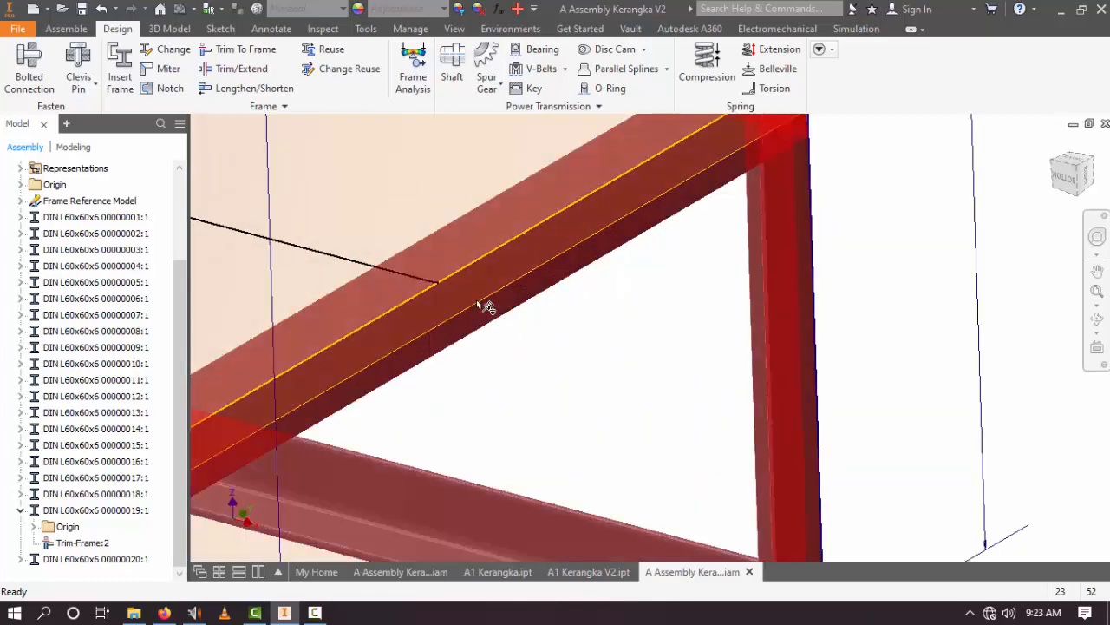
scroll(439, 282, up, 6)
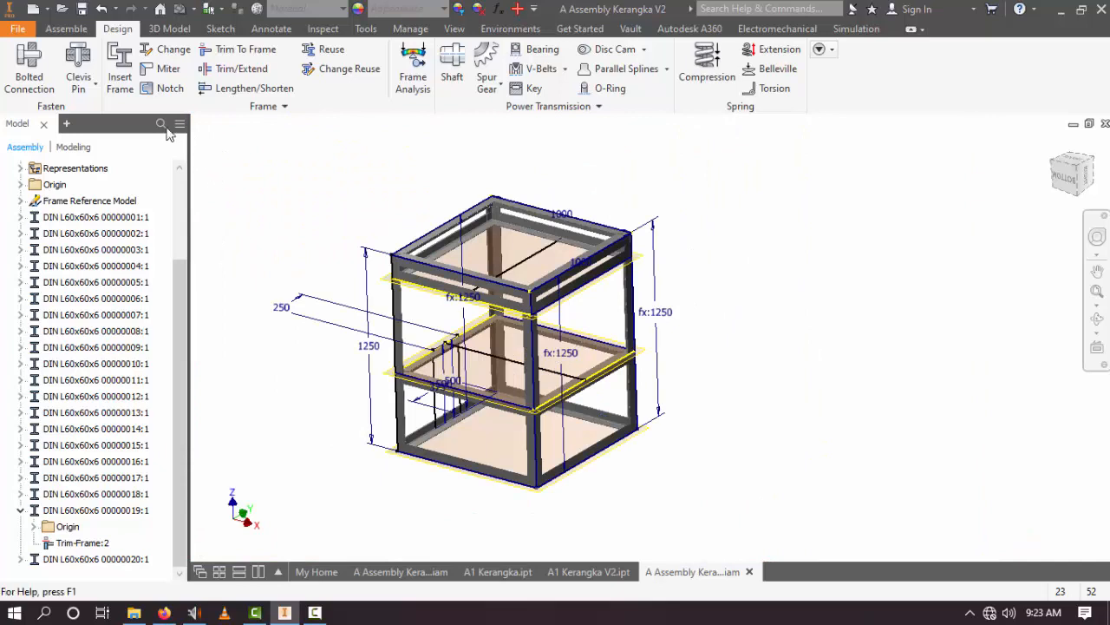
Step: Start inserting a frame member from the DIN 1026-1 channel family in size U 80
click(120, 70)
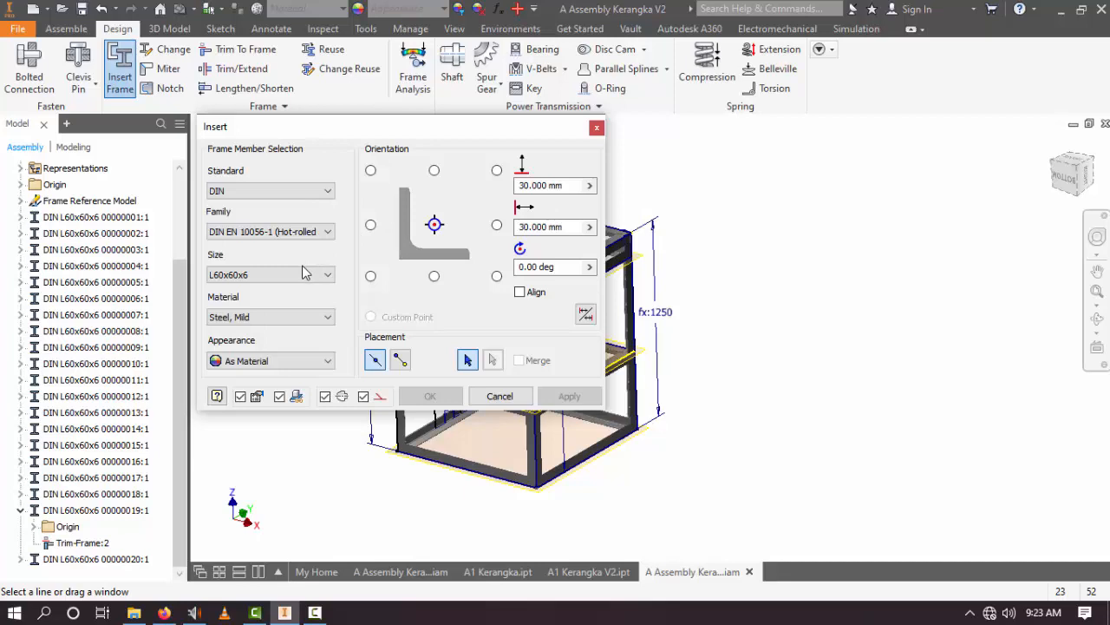
click(318, 233)
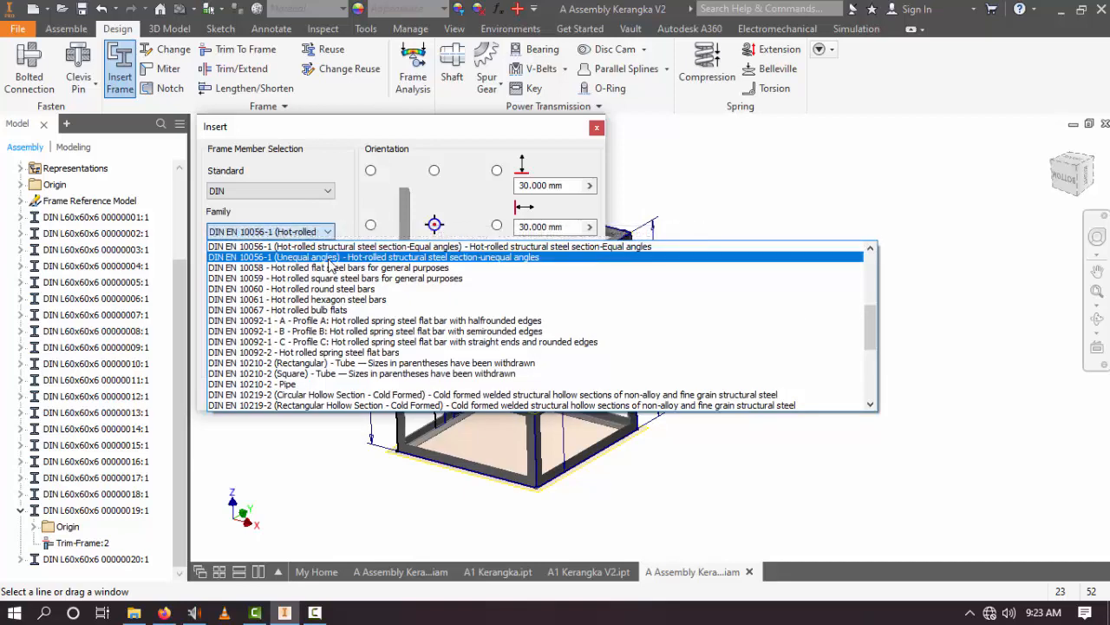
scroll(330, 265, down, 1)
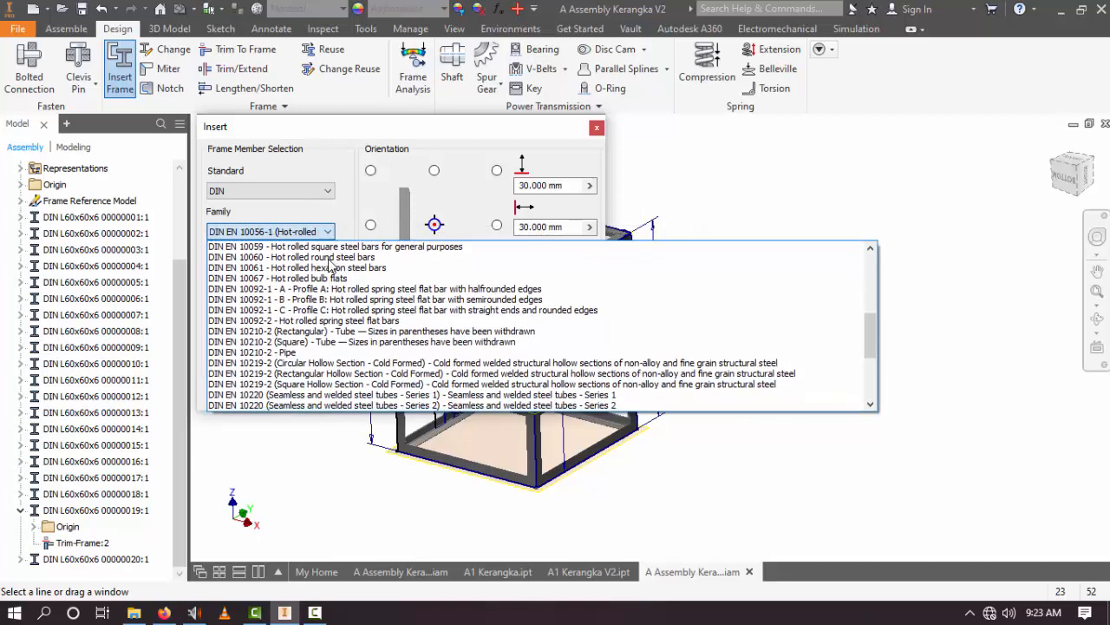
scroll(330, 265, down, 4)
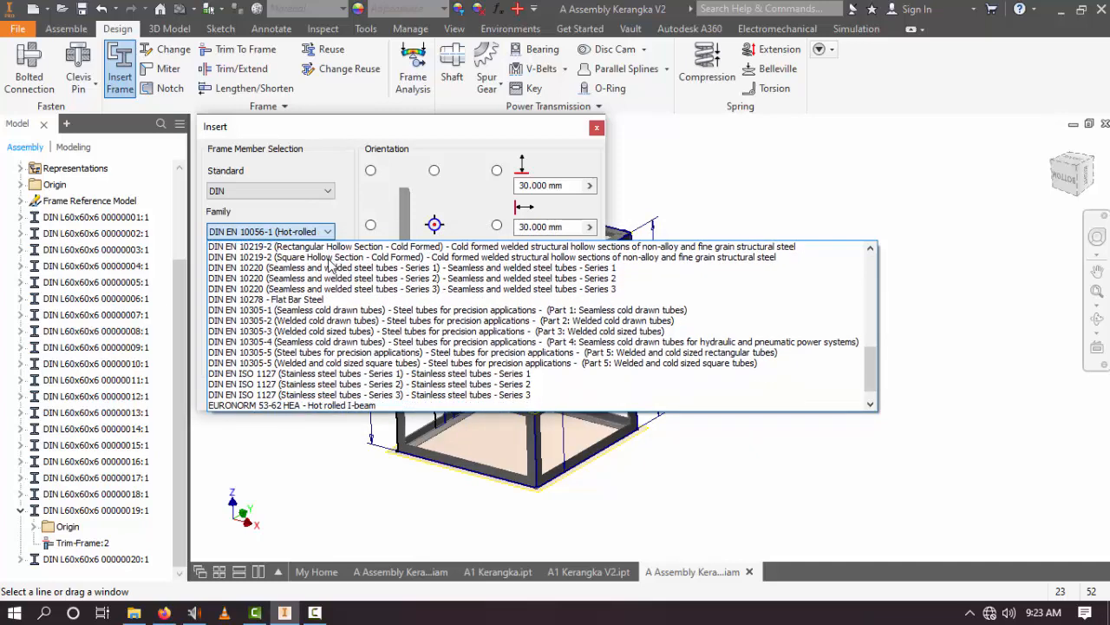
scroll(329, 265, up, 10)
click(335, 288)
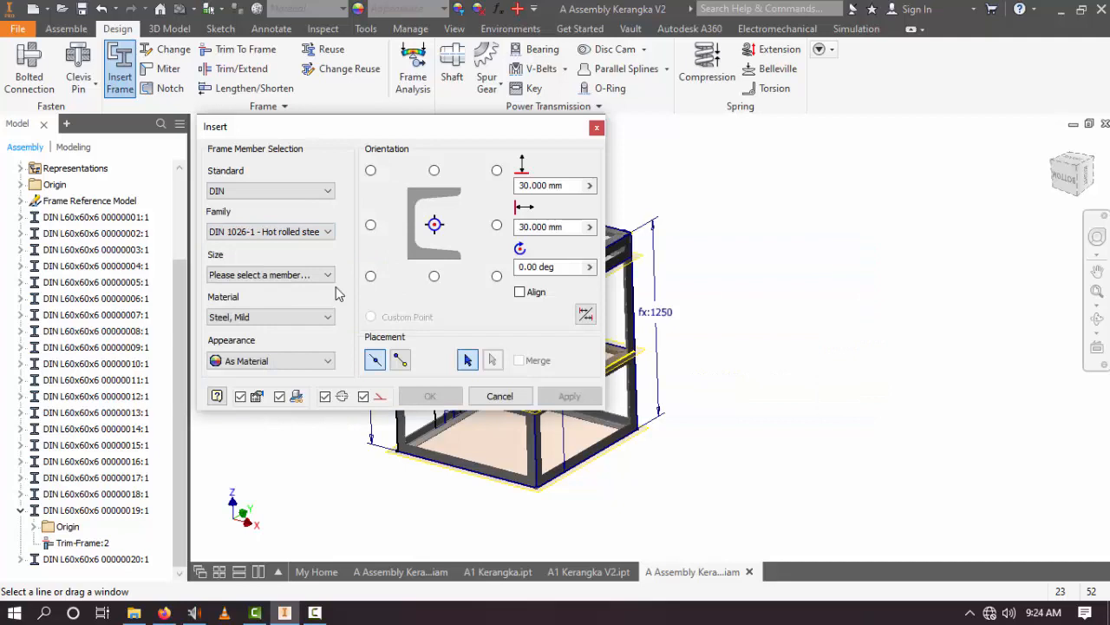
click(296, 274)
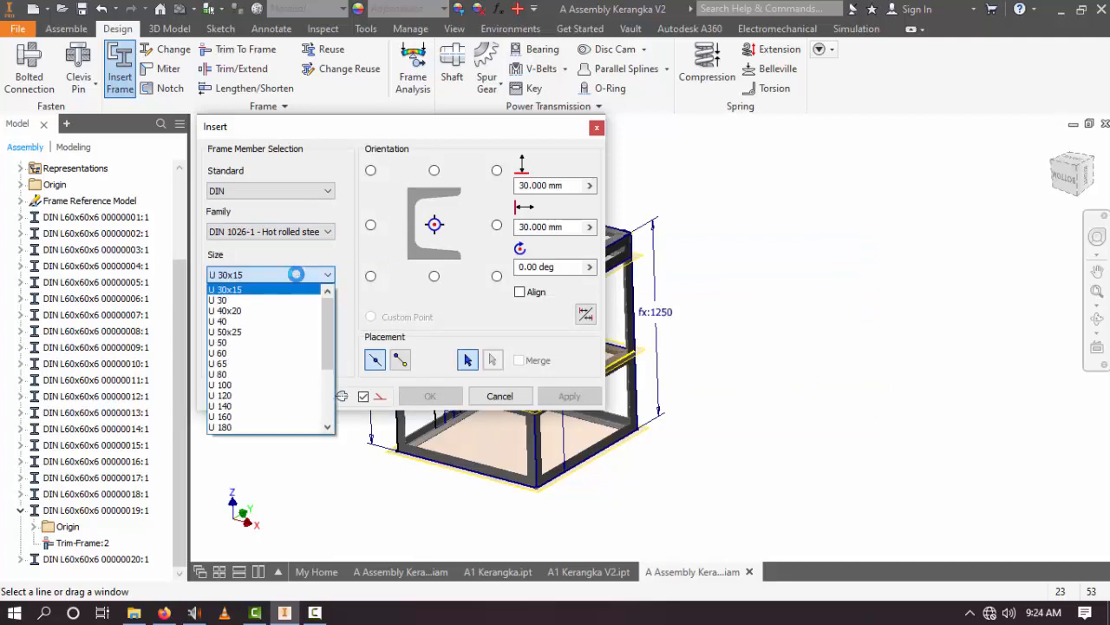
click(251, 376)
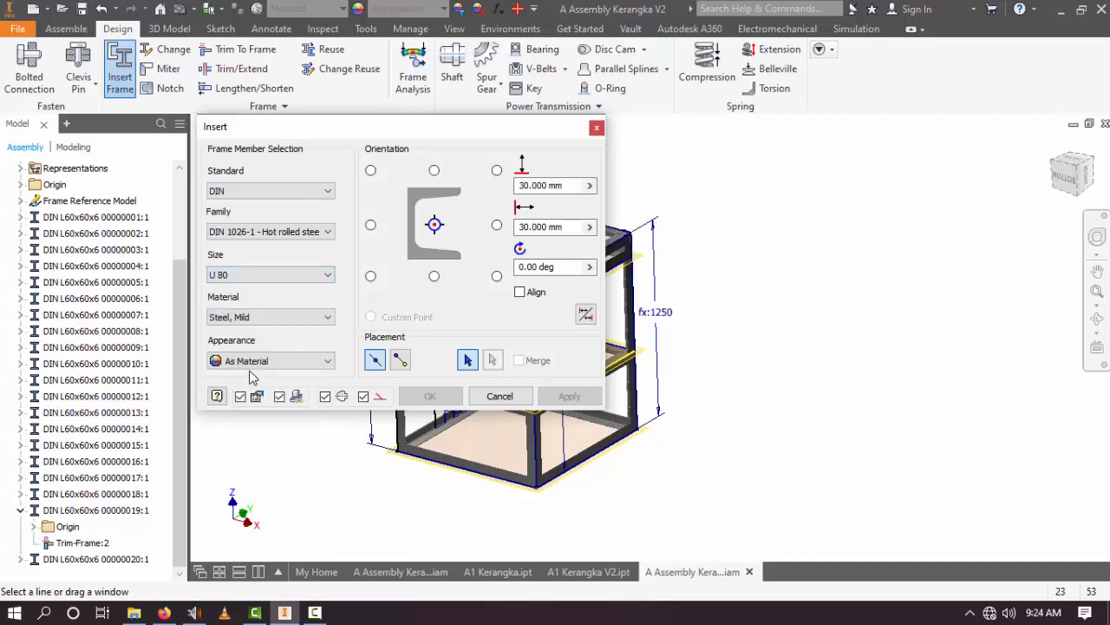
Step: Insert the U 80 channel along the upper level's centre line, rotated 270 degrees
scroll(940, 268, up, 5)
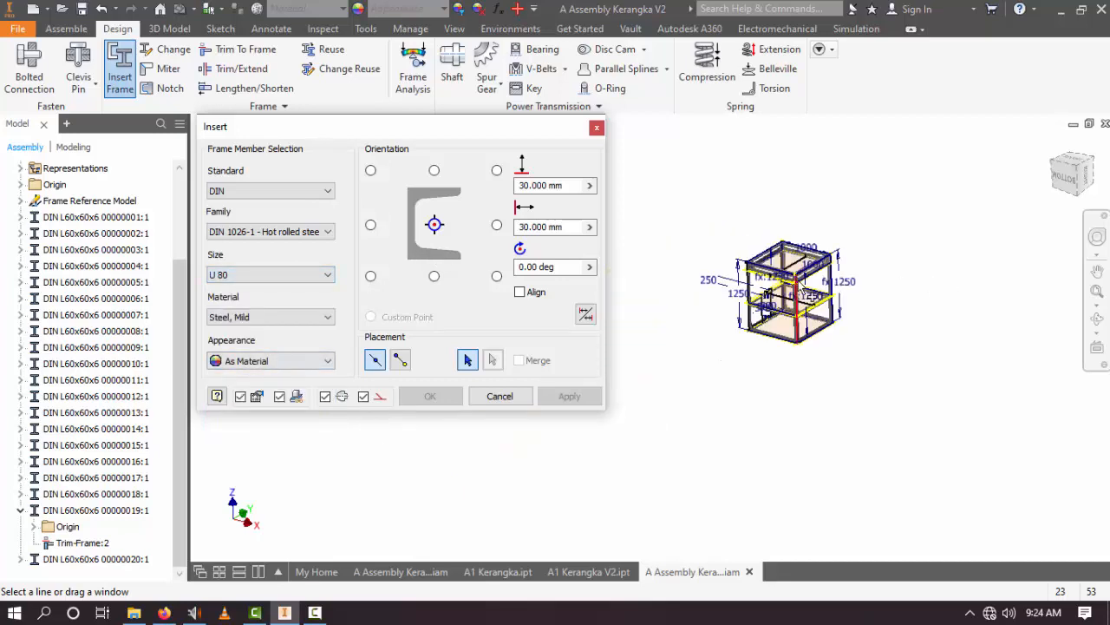
scroll(803, 286, down, 5)
click(788, 215)
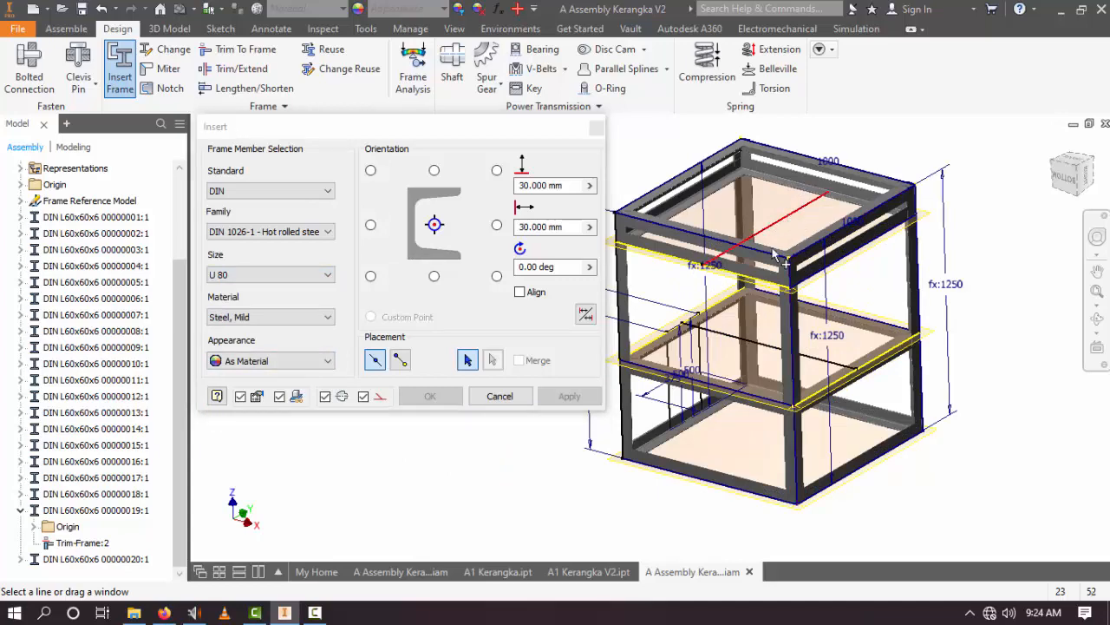
scroll(706, 264, down, 4)
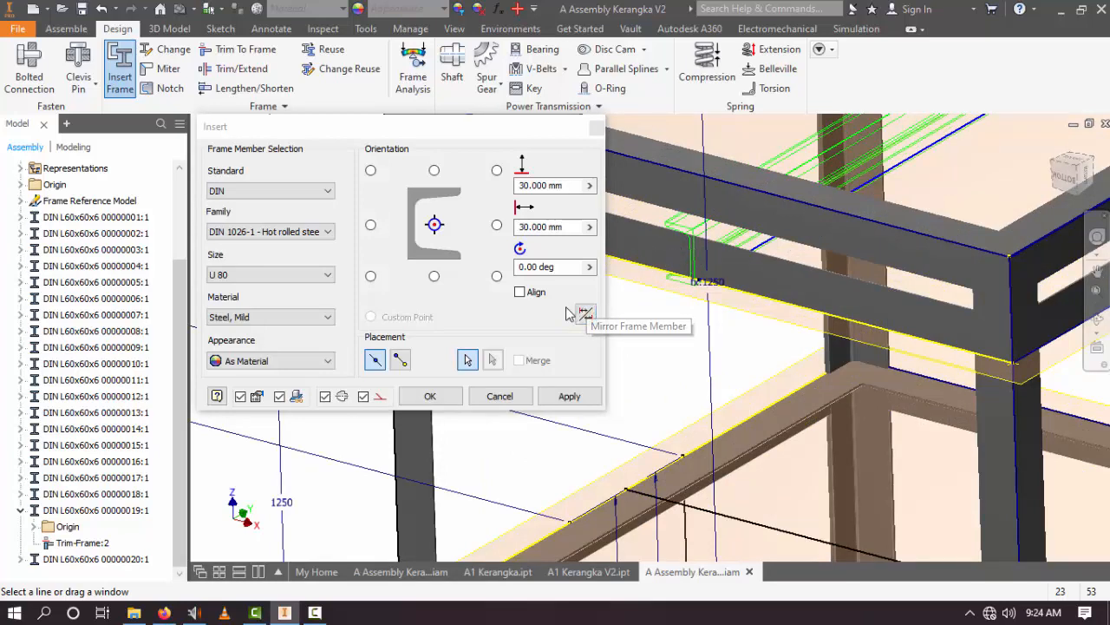
click(556, 266)
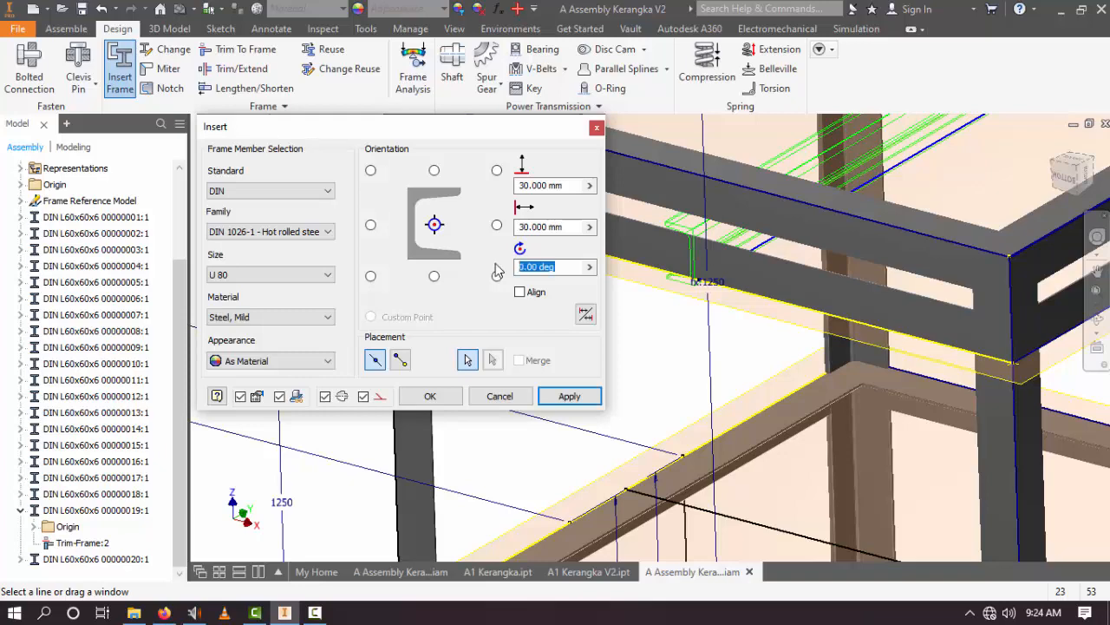
text(90)
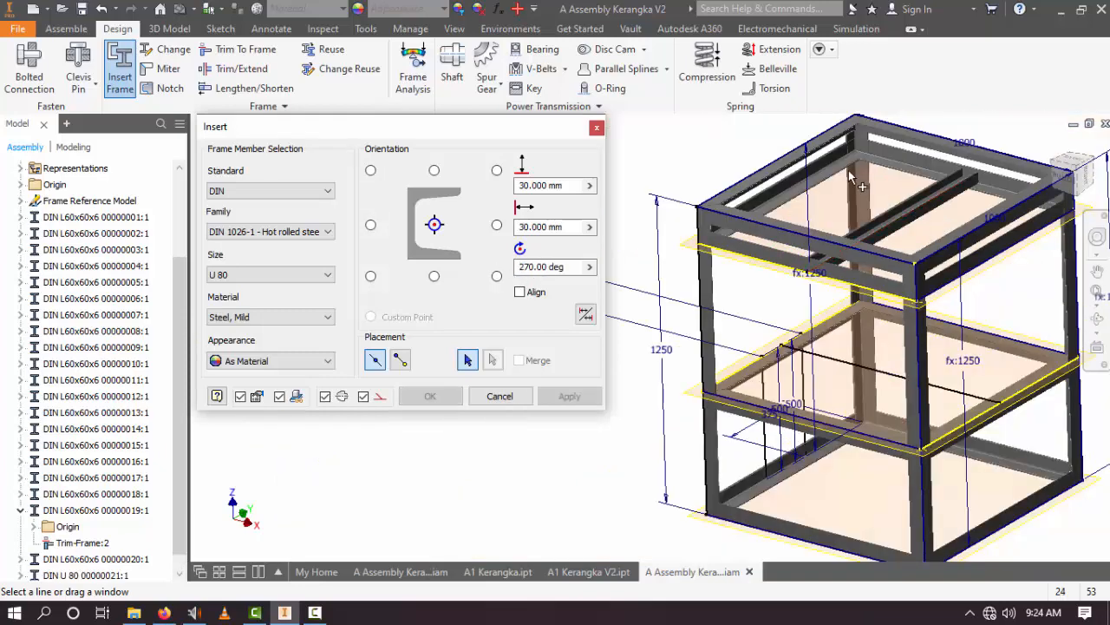
Step: Pick the middle level's centre line for another U 80 channel and set its rotation to 0 degrees
scroll(854, 176, up, 3)
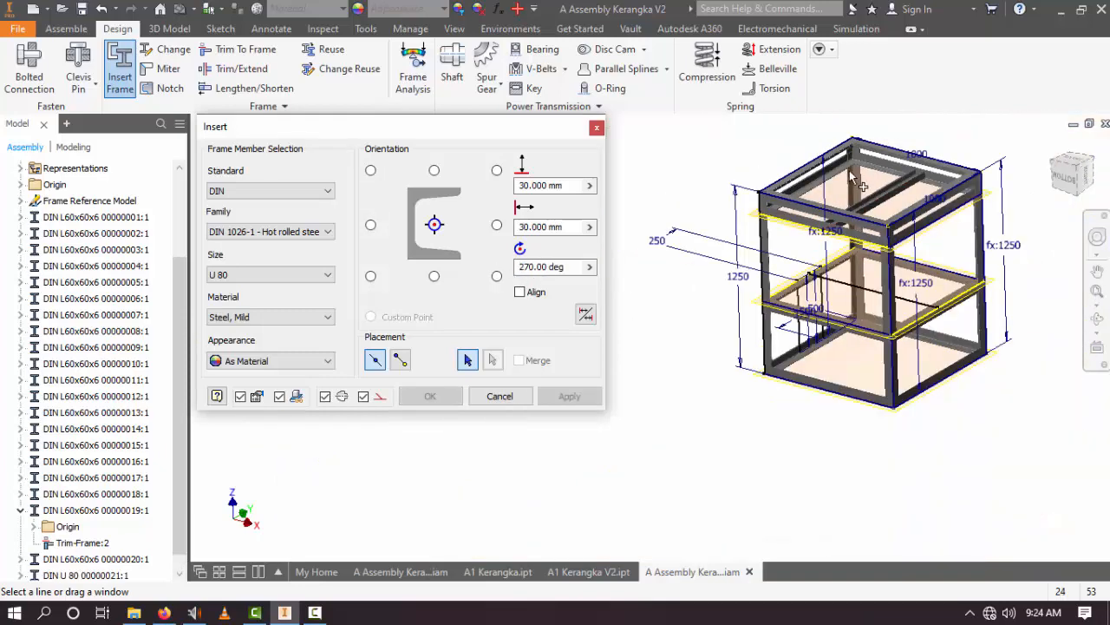
scroll(867, 199, down, 2)
scroll(867, 200, up, 2)
scroll(870, 258, down, 3)
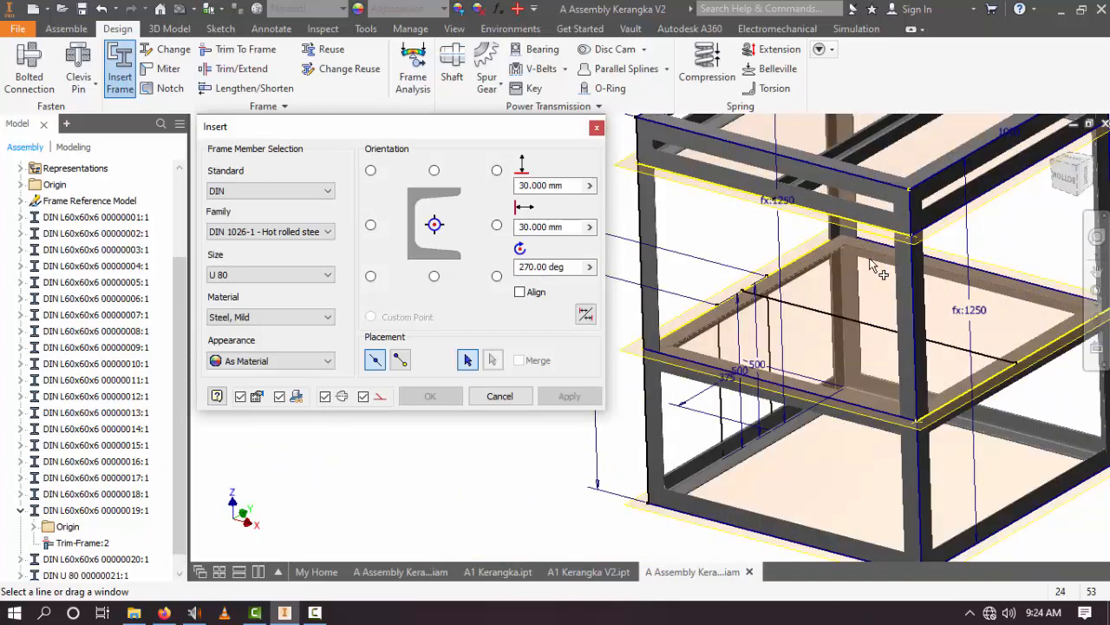
click(885, 330)
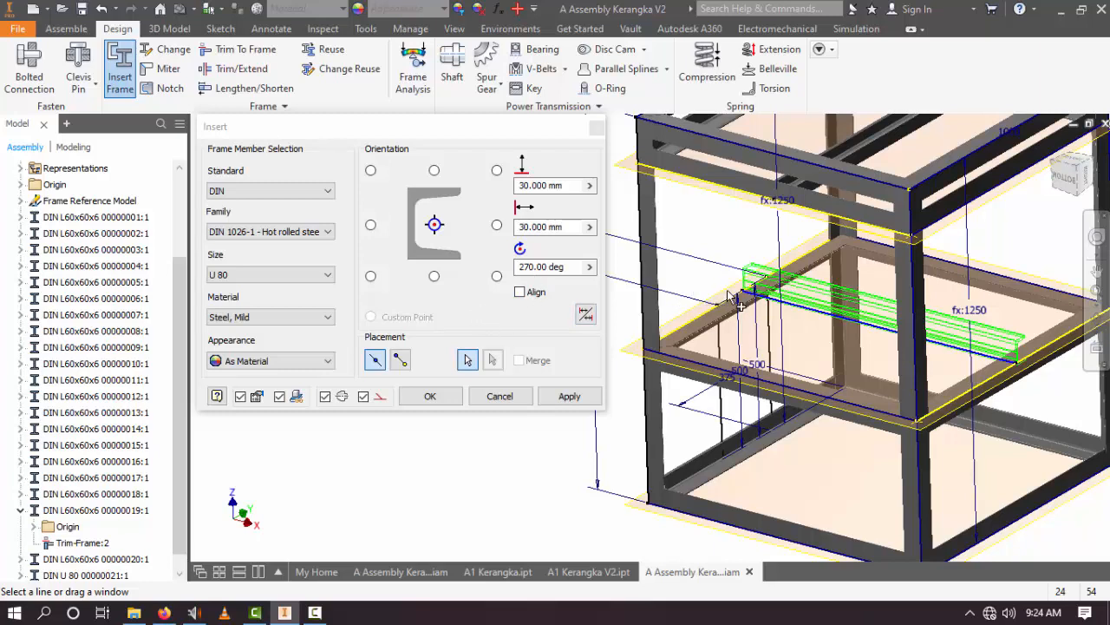
click(516, 267)
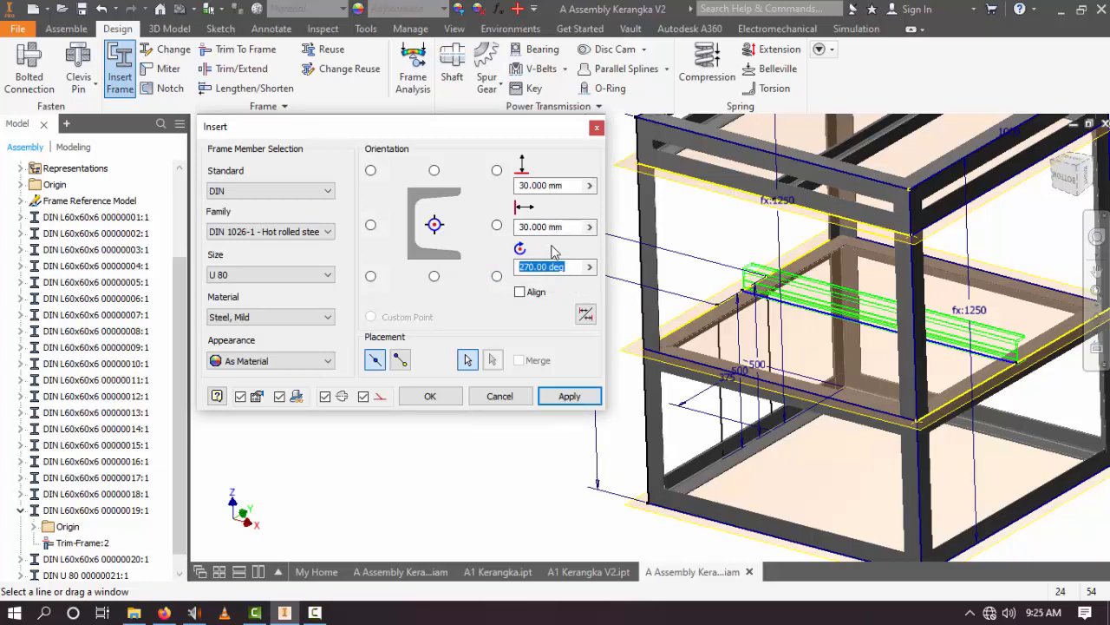
text(180)
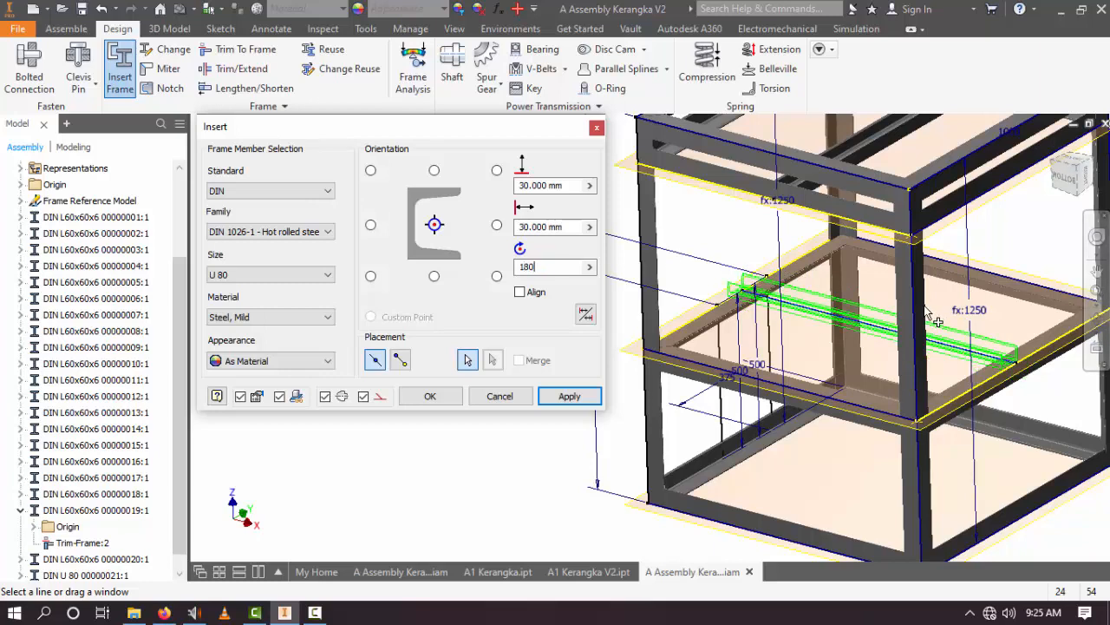
drag(558, 270, 512, 275)
text(0)
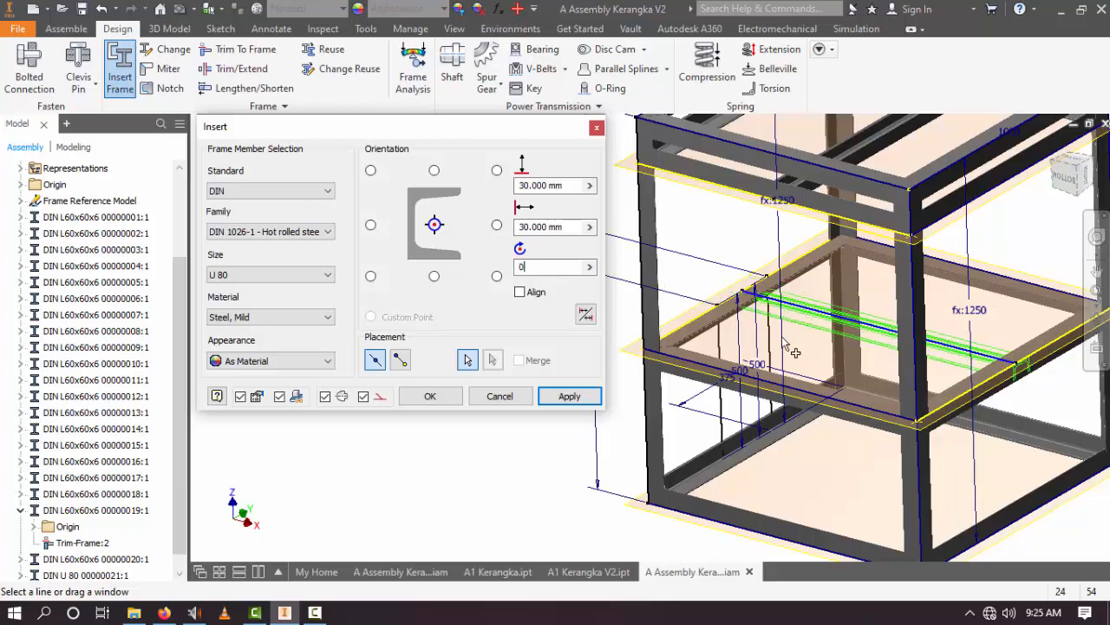
Step: Check the channel preview from the side, create the member on the middle level, and end frame insertion
scroll(760, 302, up, 2)
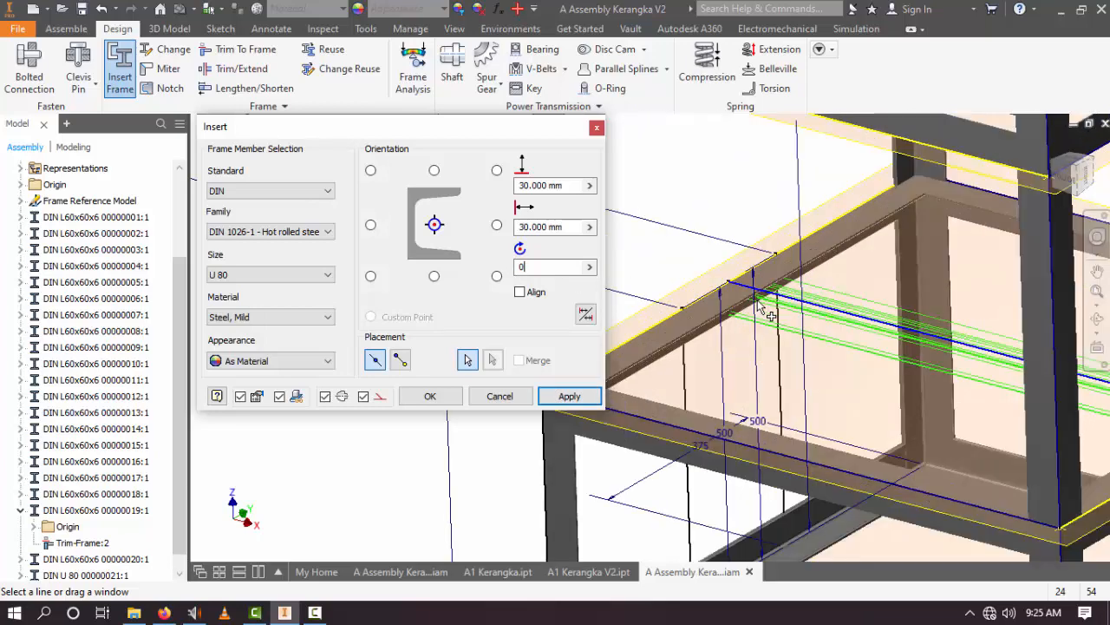
scroll(763, 308, down, 3)
shift+middle_drag(787, 337, 609, 304)
scroll(809, 317, up, 4)
scroll(818, 324, down, 2)
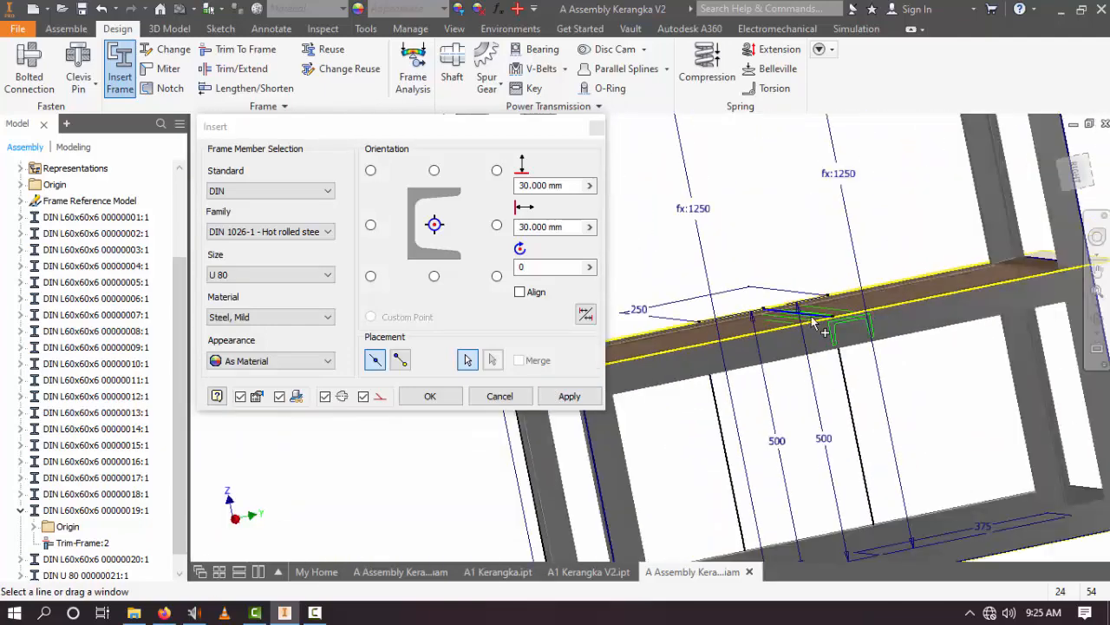
shift+middle_drag(727, 318, 714, 312)
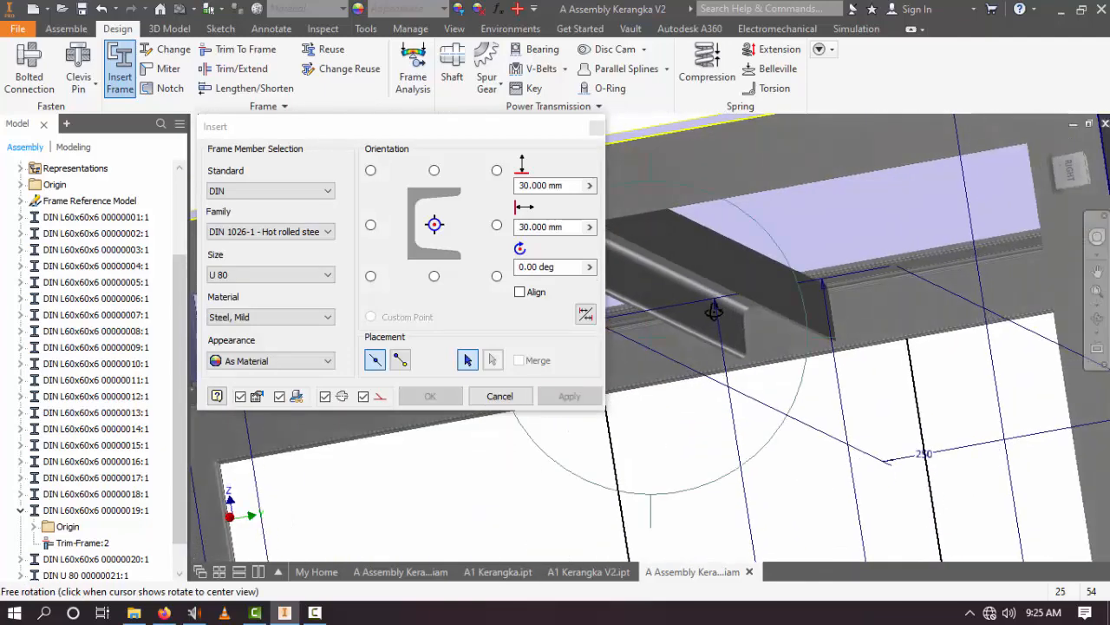
scroll(862, 367, down, 3)
shift+middle_drag(831, 367, 853, 394)
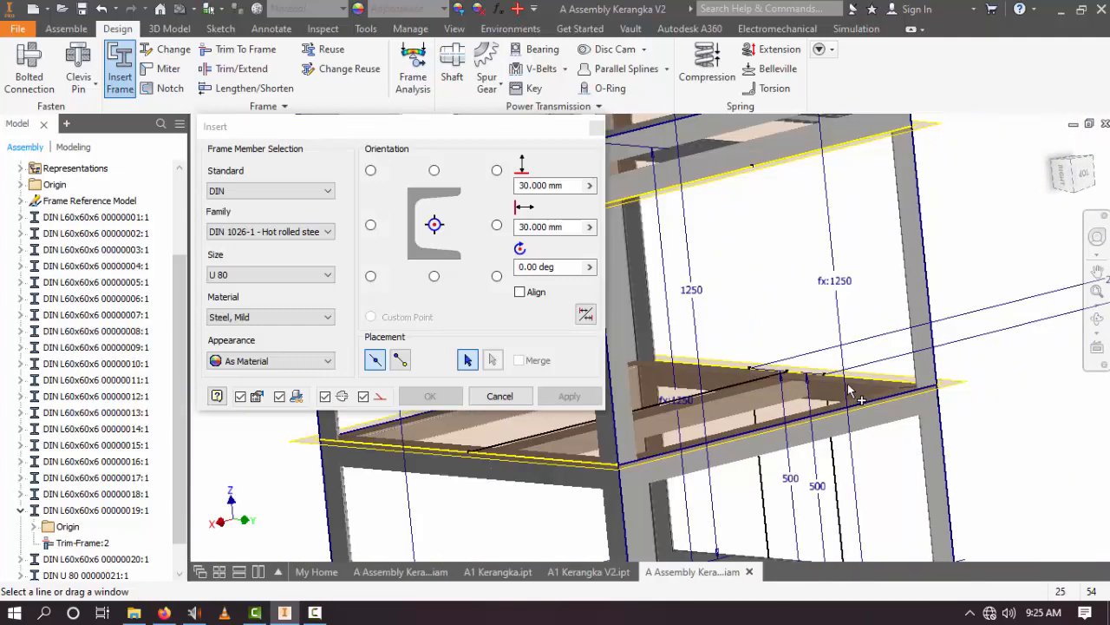
click(513, 399)
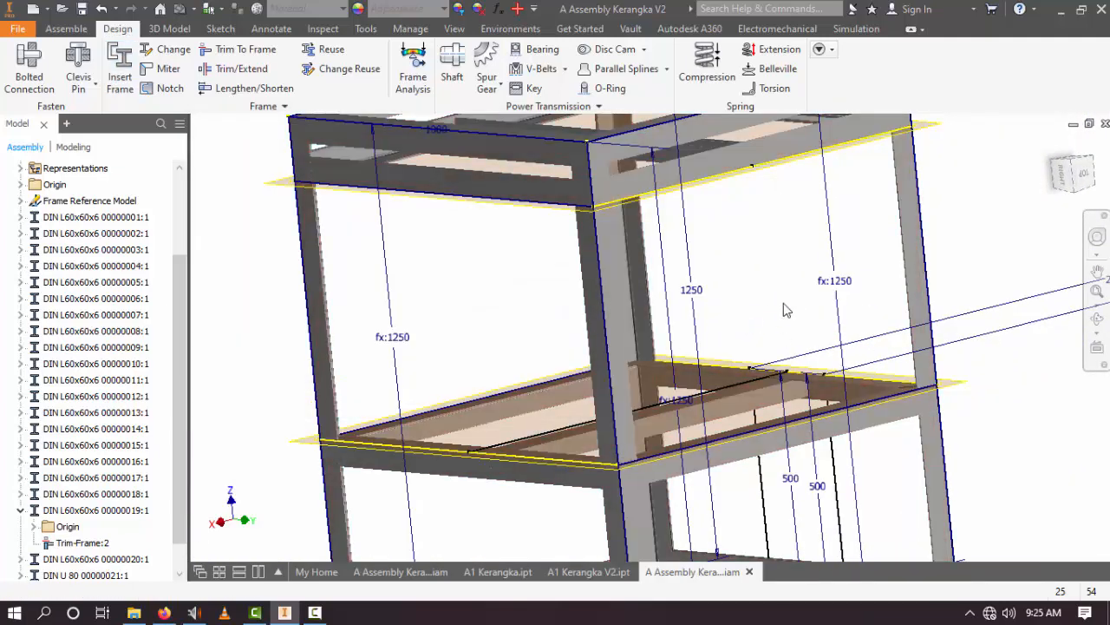
Step: Measure the distance from the middle channel's web face to one of its long edges
key(m)
scroll(755, 399, up, 5)
scroll(755, 399, down, 2)
click(764, 360)
scroll(762, 355, down, 6)
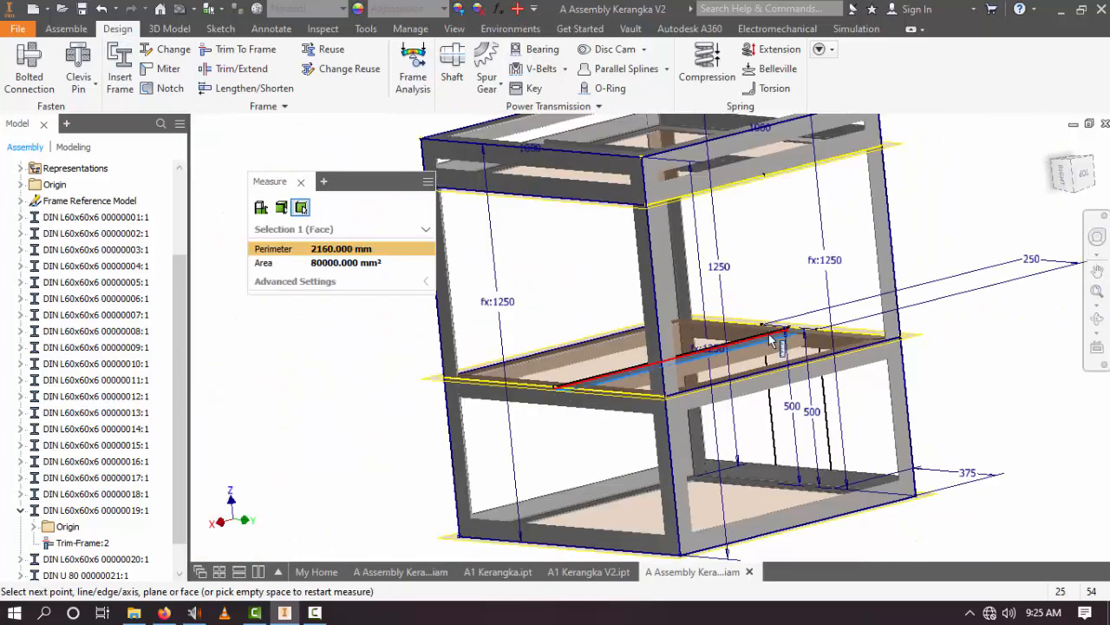
shift+middle_drag(746, 374, 721, 251)
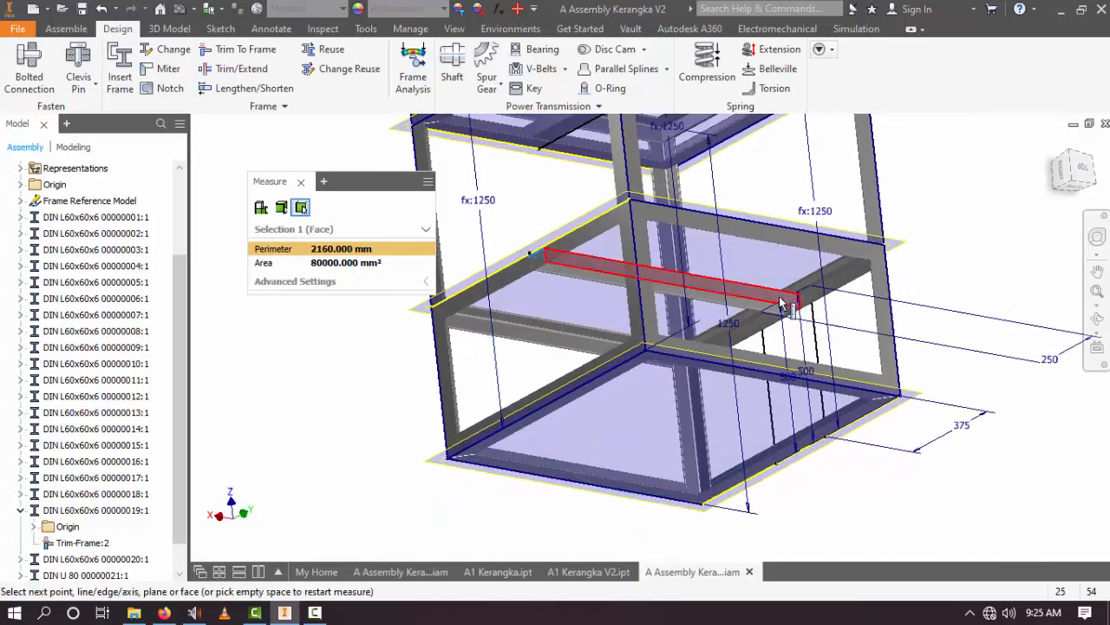
scroll(779, 309, up, 6)
click(752, 380)
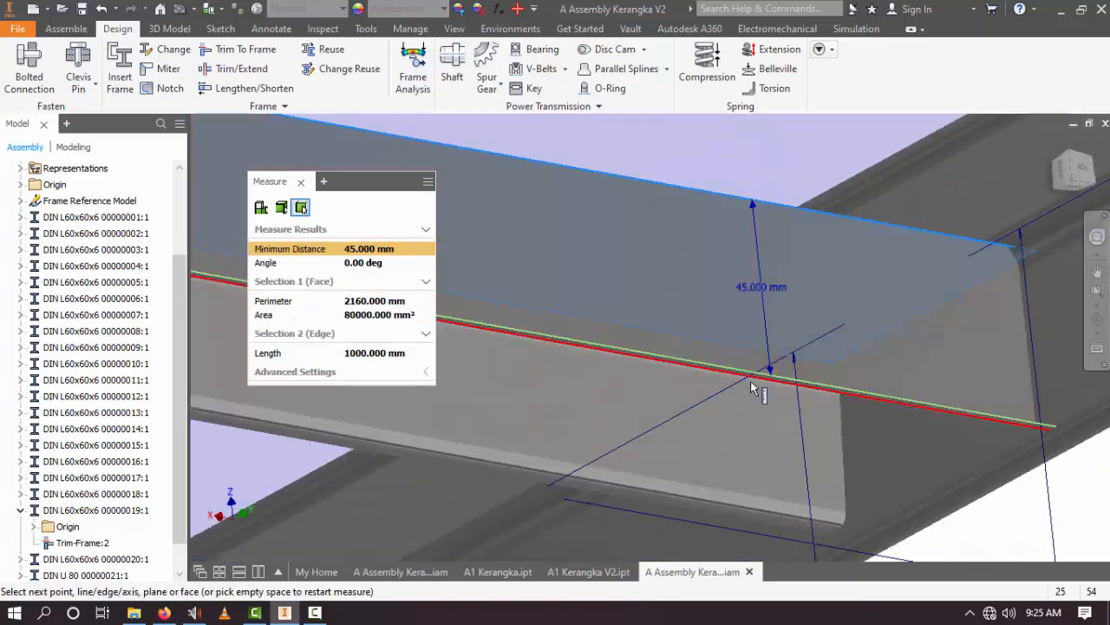
scroll(807, 310, down, 3)
shift+middle_drag(811, 310, 818, 459)
key(Escape)
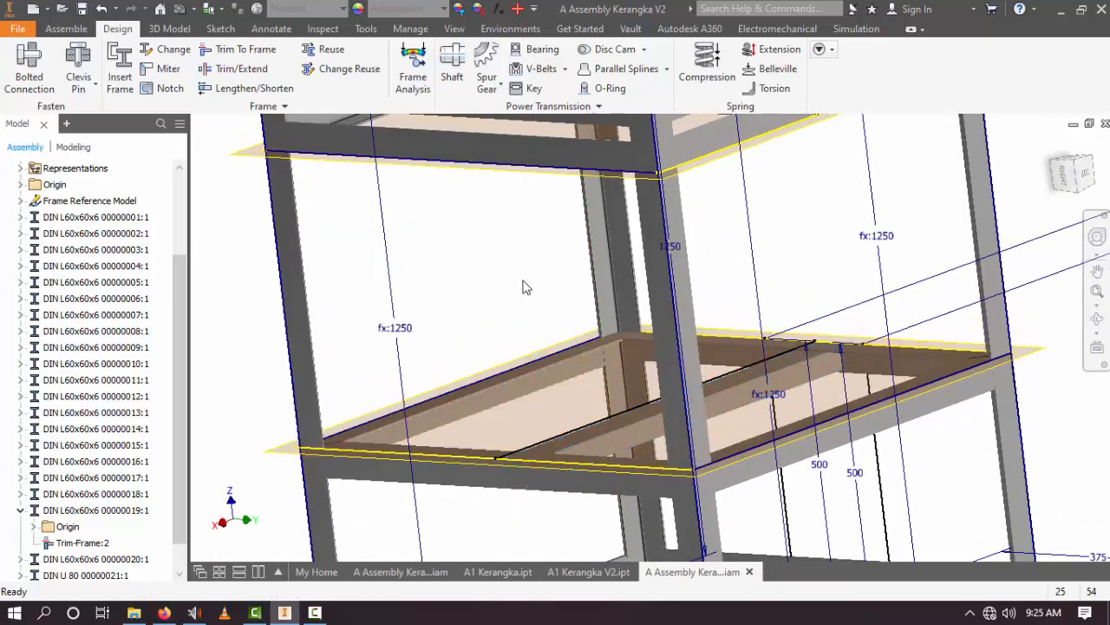
Step: Open the upper level's U 80 channel member for editing with Frame Generator
scroll(121, 443, down, 1)
click(20, 526)
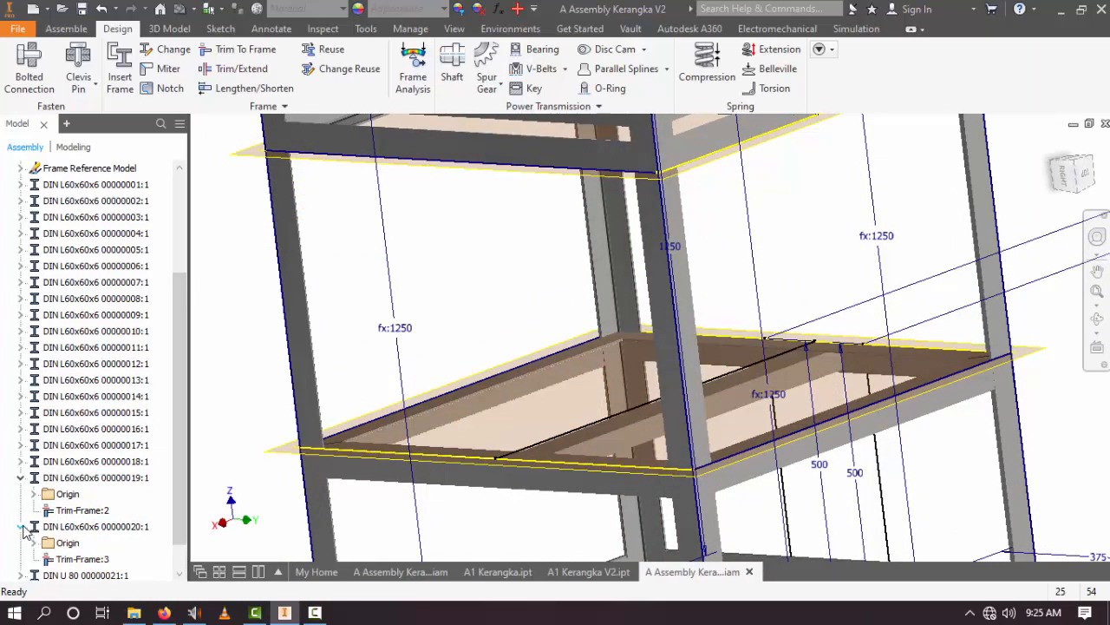
scroll(21, 532, down, 1)
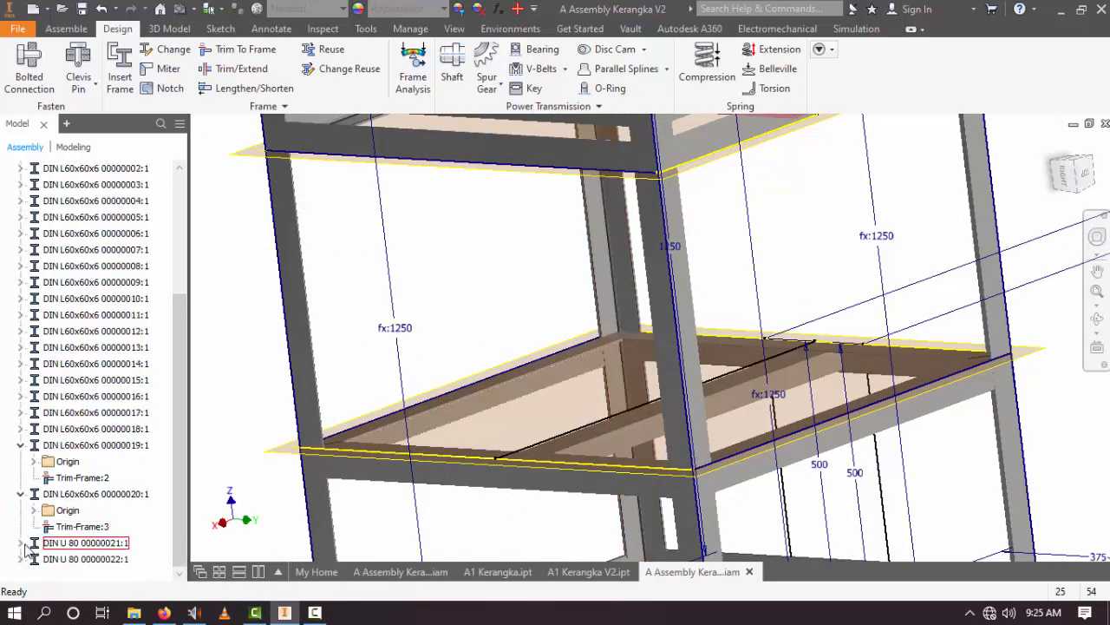
click(21, 542)
click(34, 559)
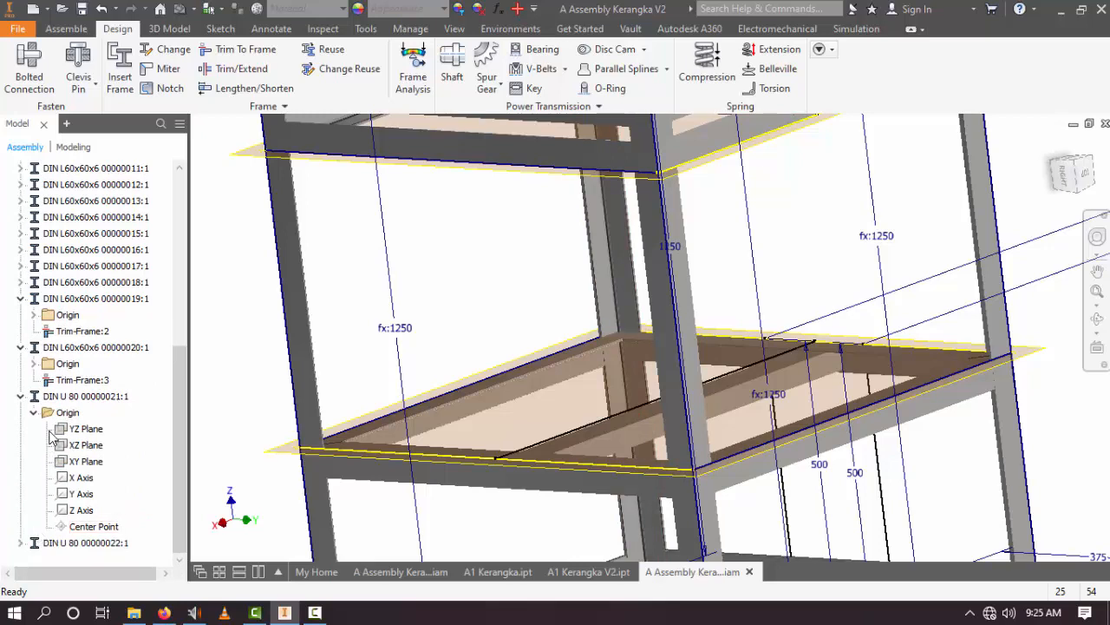
click(49, 397)
right_click(49, 398)
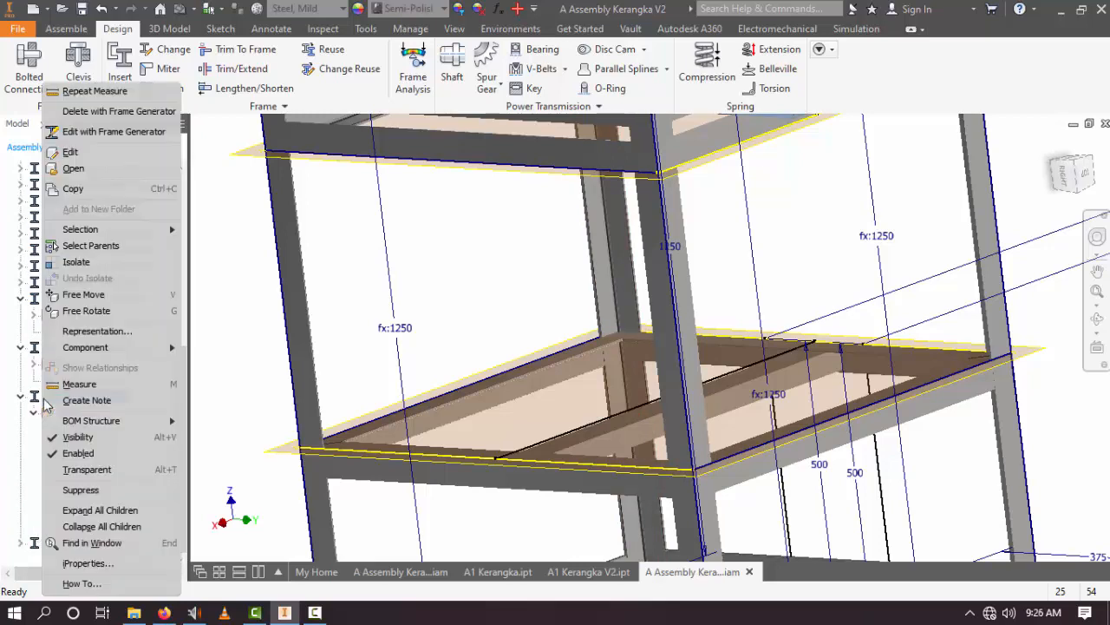
click(109, 132)
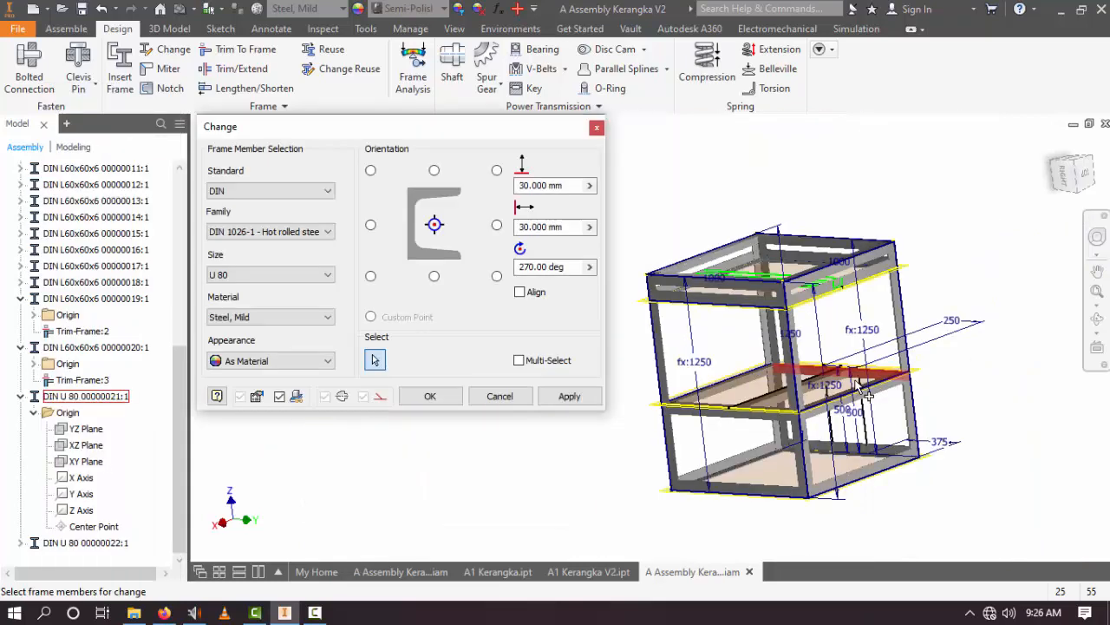
Step: Set both the vertical and horizontal offsets of the upper U 80 channel to 22.5 mm and accept the change
scroll(812, 336, down, 4)
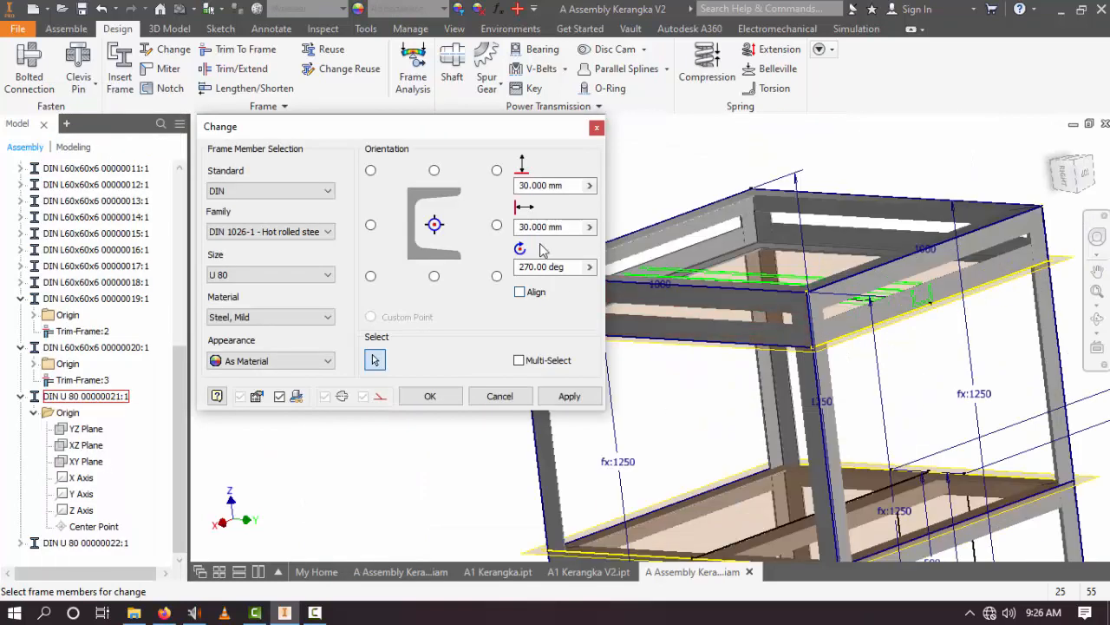
drag(564, 186, 479, 186)
text(22)
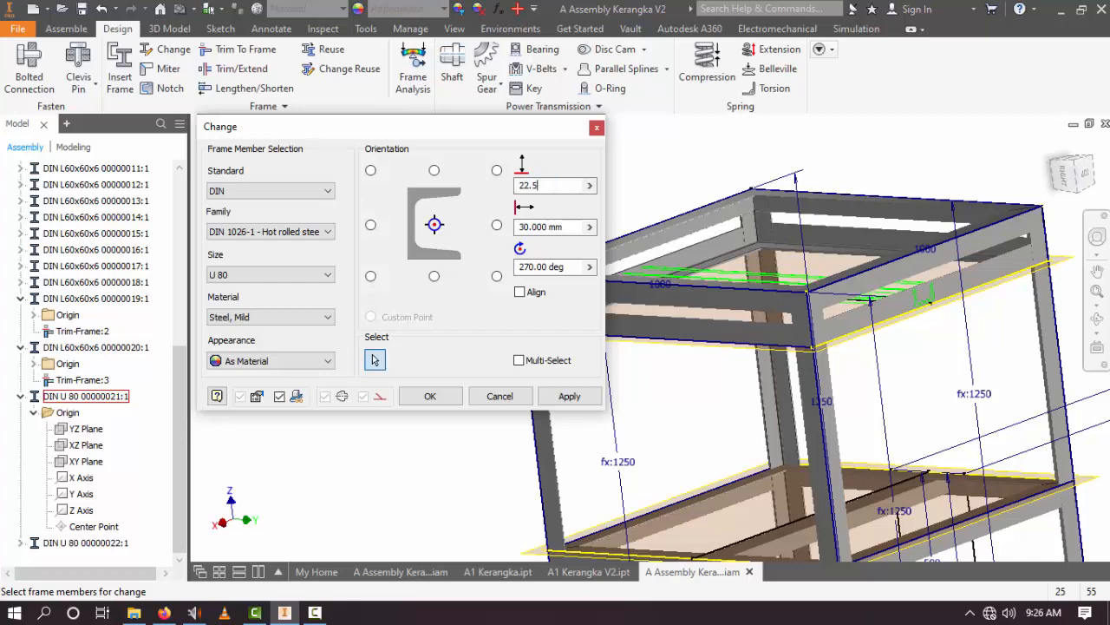
text(.5)
drag(565, 227, 491, 232)
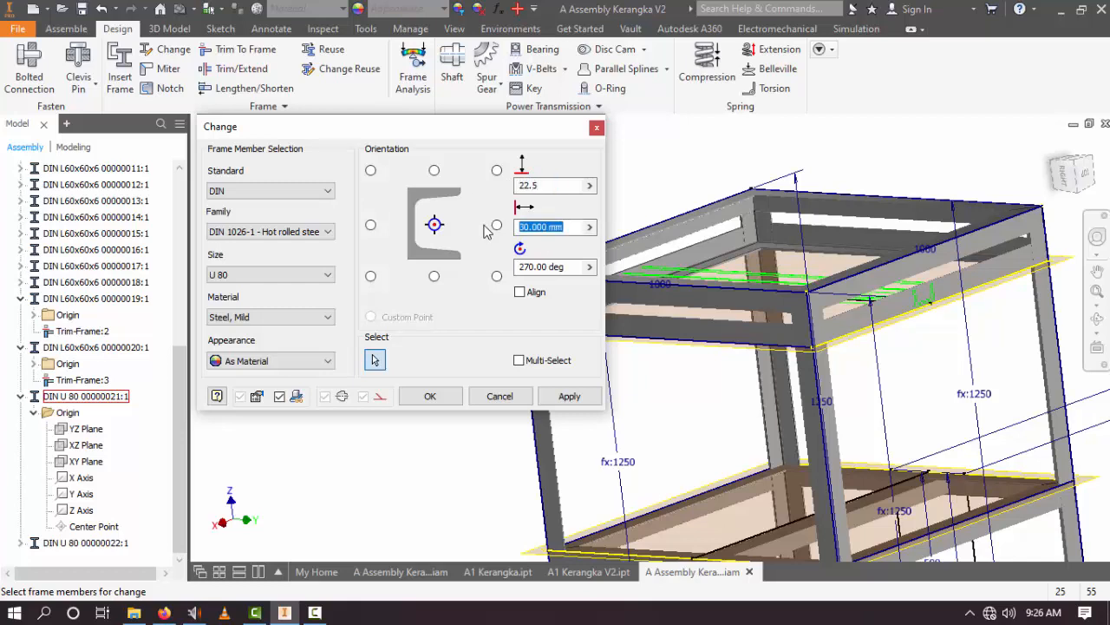
text(22.5)
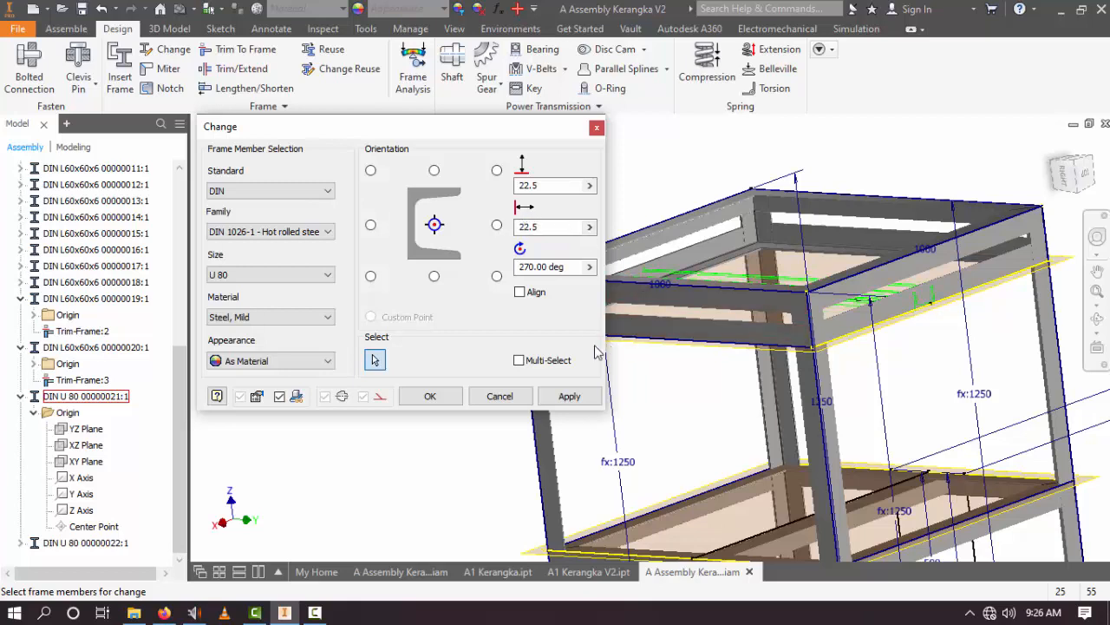
click(430, 396)
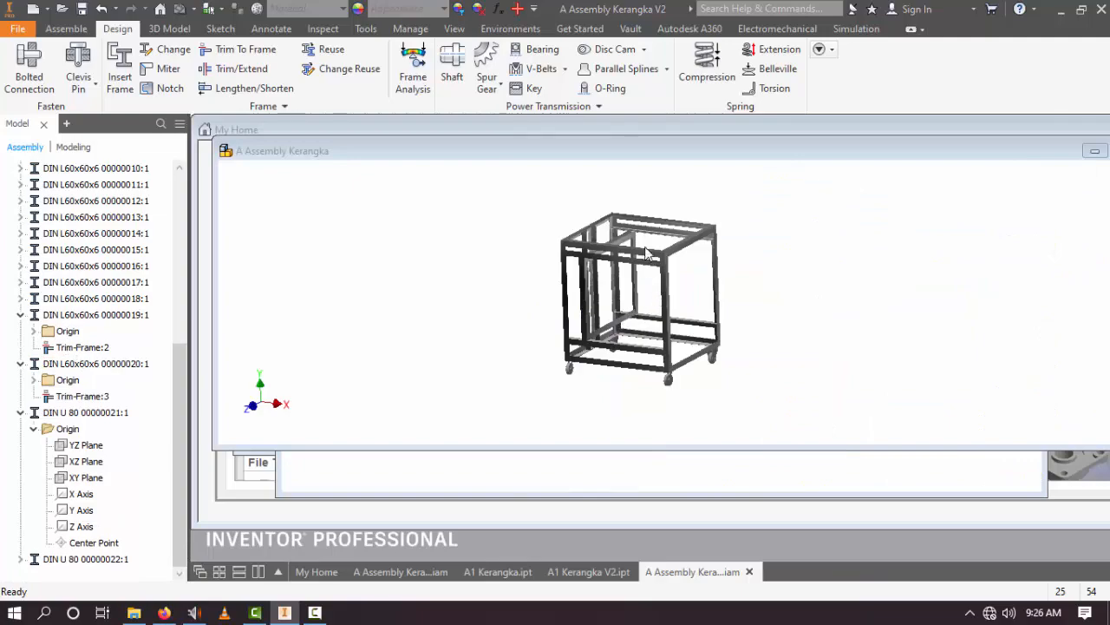
Step: Inspect from below how the upper channel sits relative to its centre line and the surrounding angle-steel members
shift+middle_drag(682, 343, 687, 234)
scroll(479, 244, down, 6)
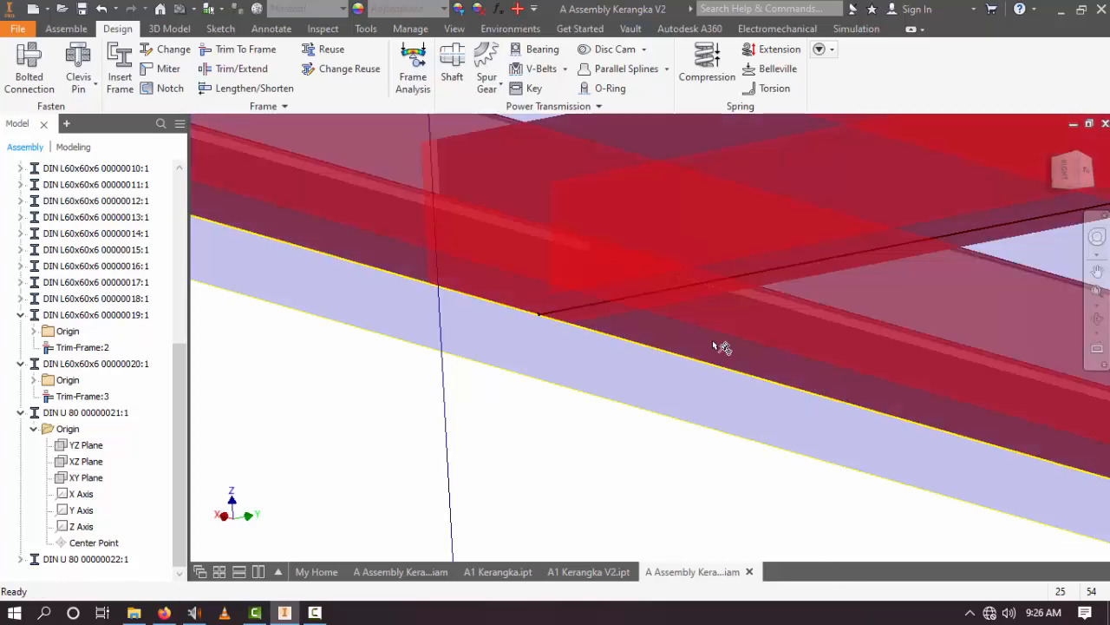
scroll(694, 271, up, 5)
shift+middle_drag(710, 366, 713, 444)
scroll(685, 296, up, 6)
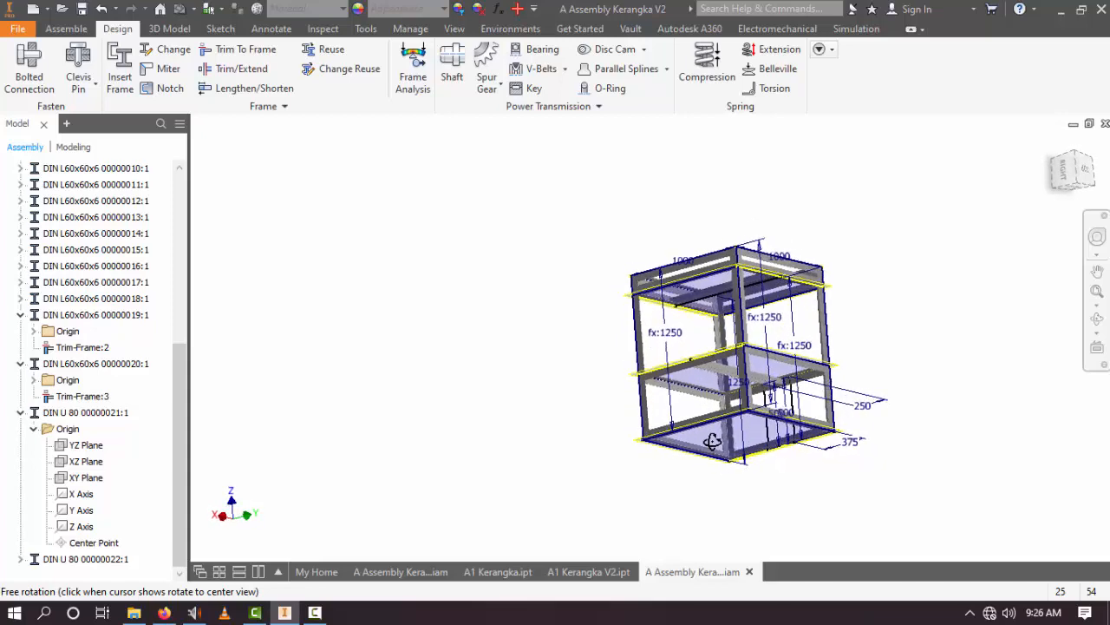
scroll(679, 310, down, 10)
scroll(683, 314, up, 5)
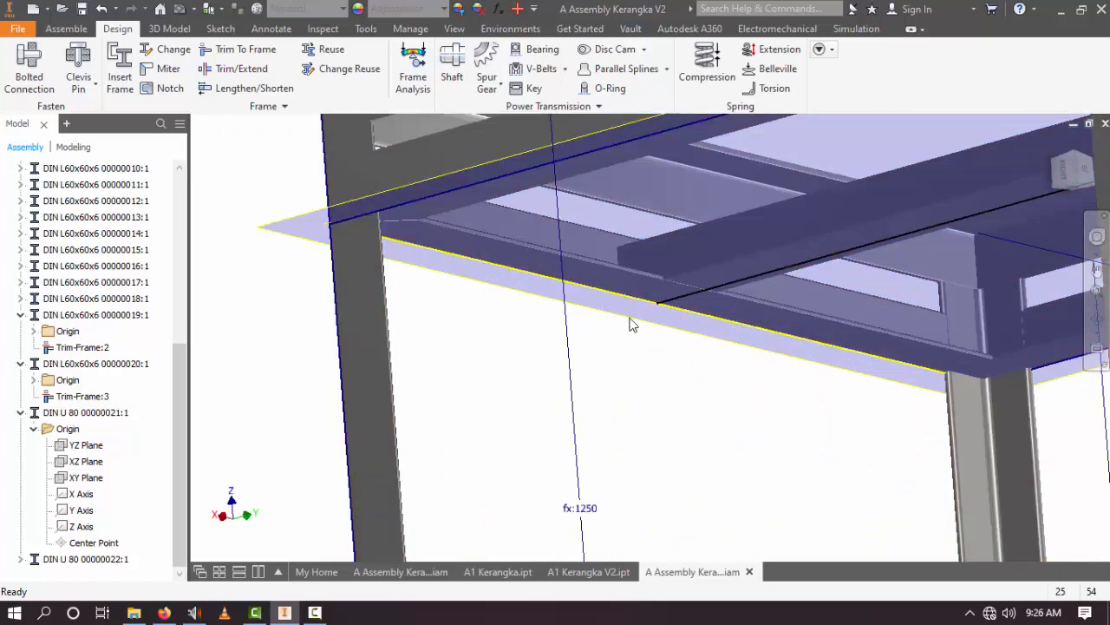
scroll(638, 331, up, 3)
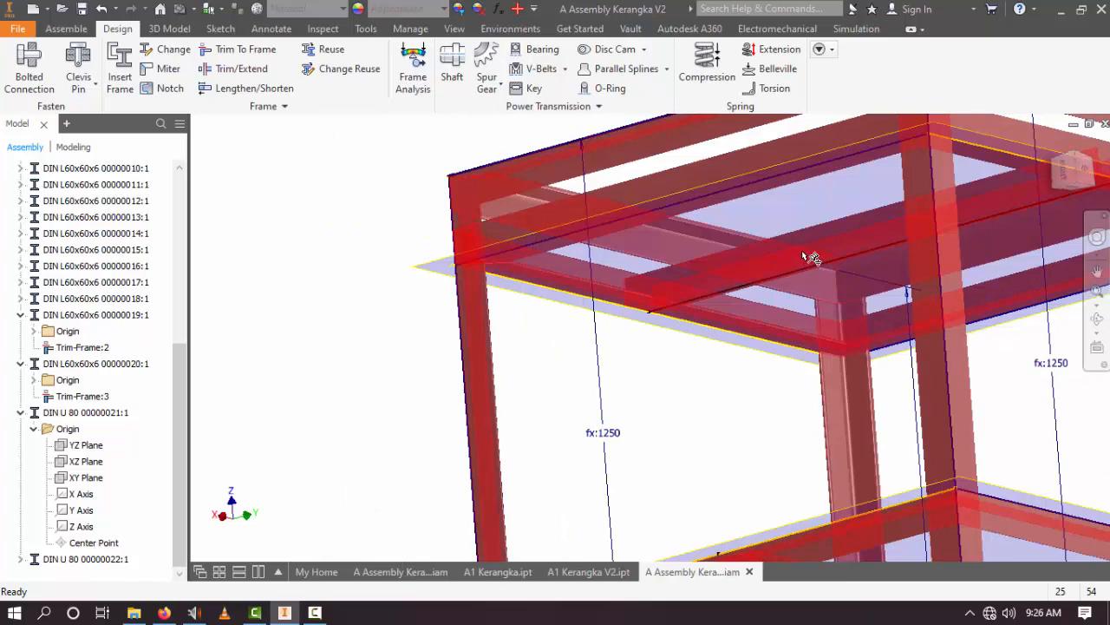
scroll(819, 265, up, 3)
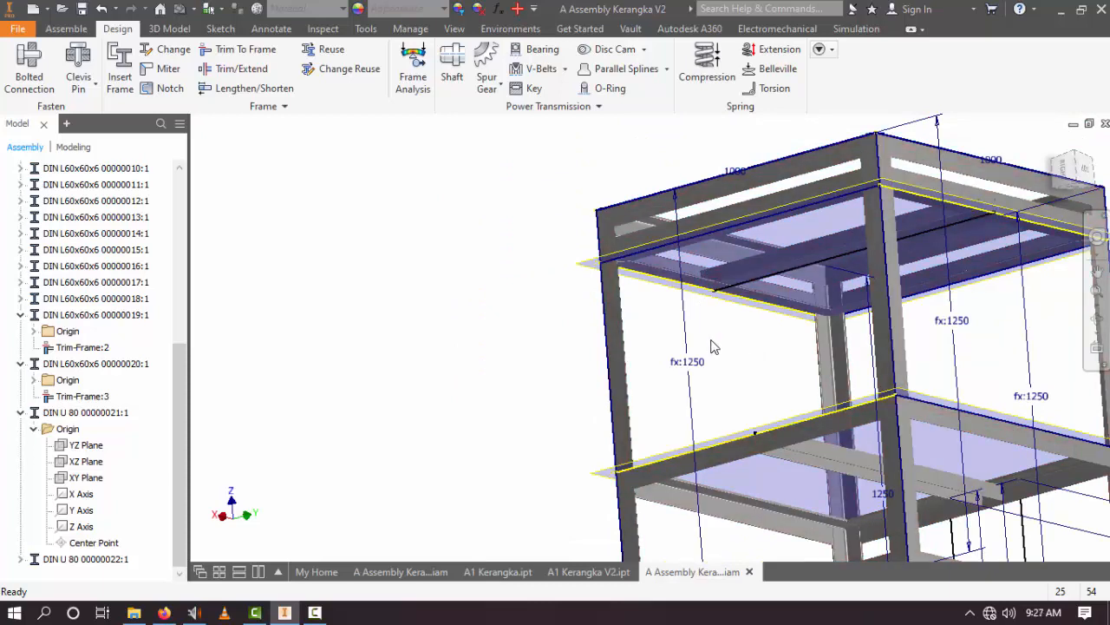
scroll(713, 347, up, 3)
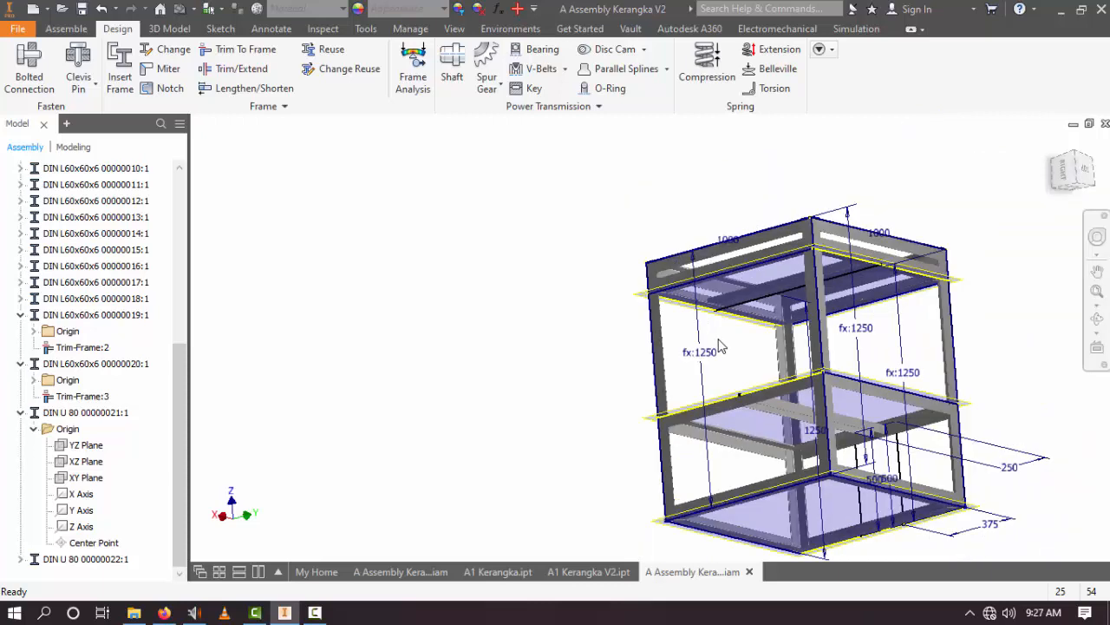
key(F4)
drag(719, 341, 727, 369)
scroll(723, 345, down, 3)
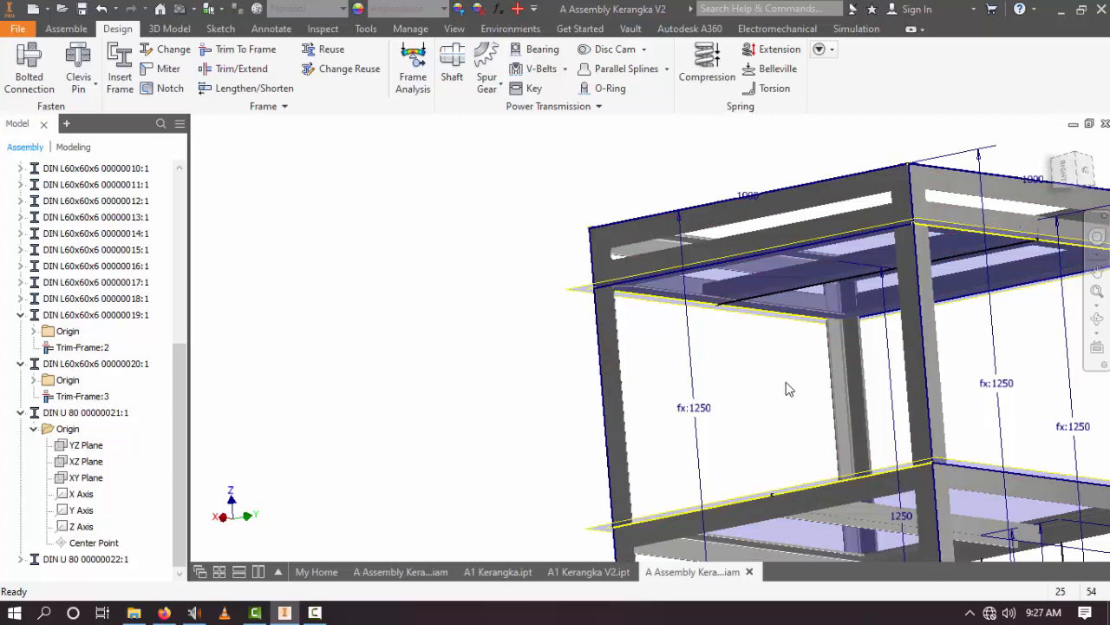
Step: Measure the distance from the upper channel's web face to one of its long edges
key(m)
scroll(767, 289, up, 5)
click(764, 286)
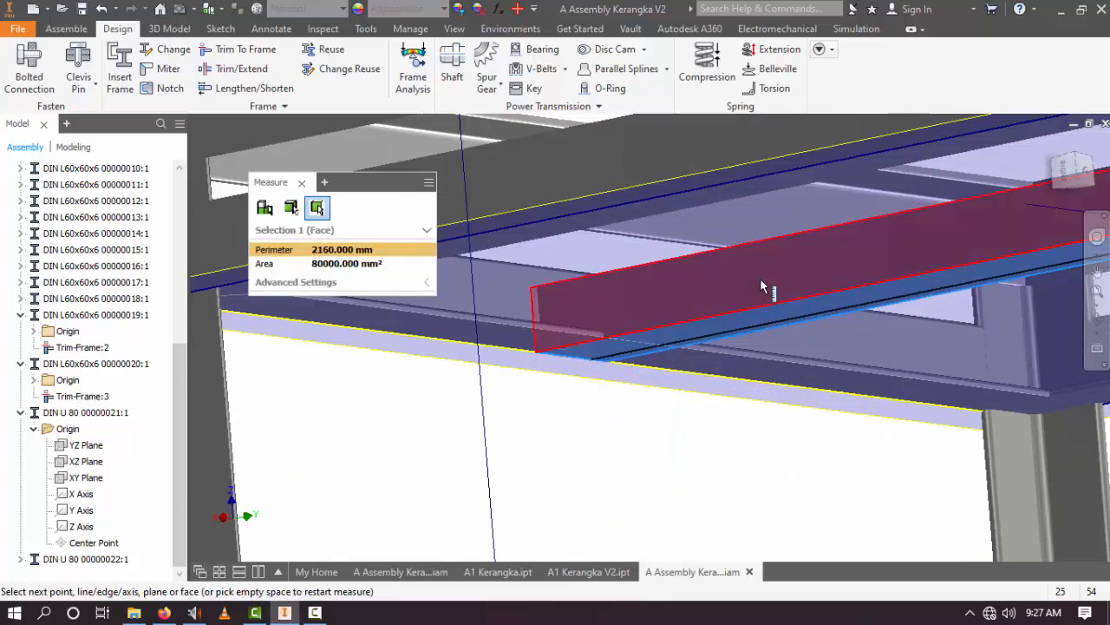
click(736, 342)
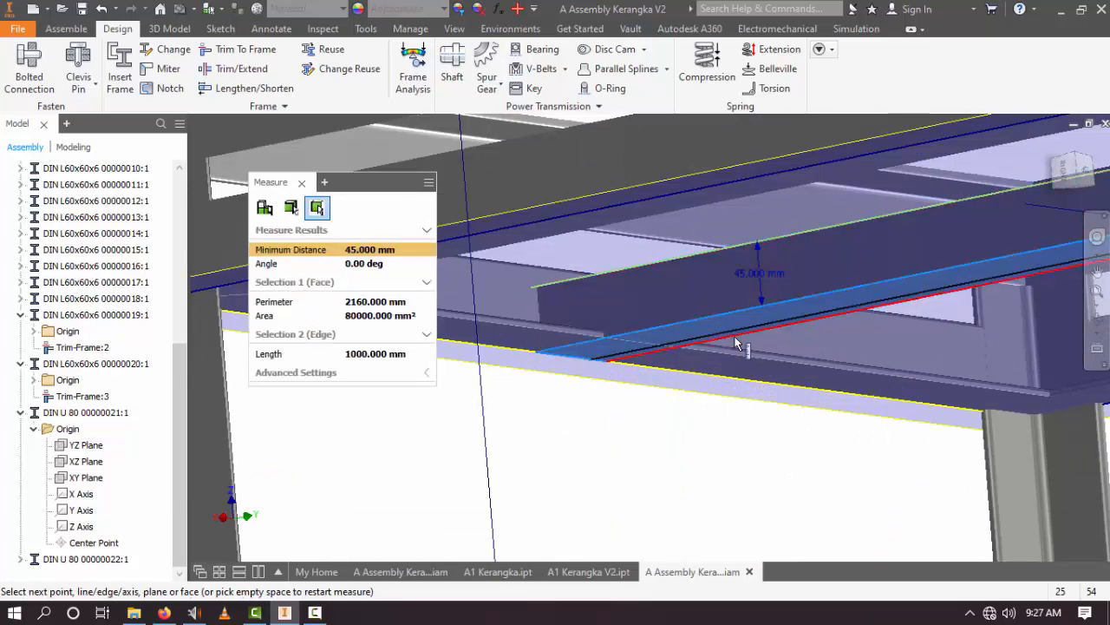
scroll(720, 403, down, 5)
key(Escape)
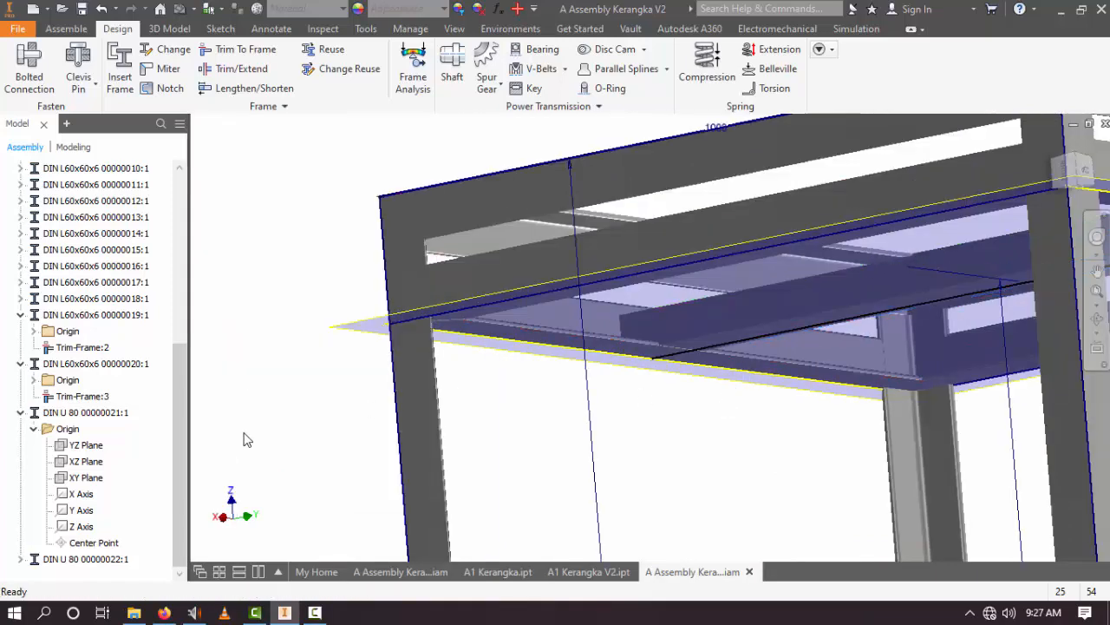
Step: Edit the upper U 80 channel with Frame Generator, apply a horizontal offset of 28.5 mm, and end the member change
click(69, 414)
right_click(69, 419)
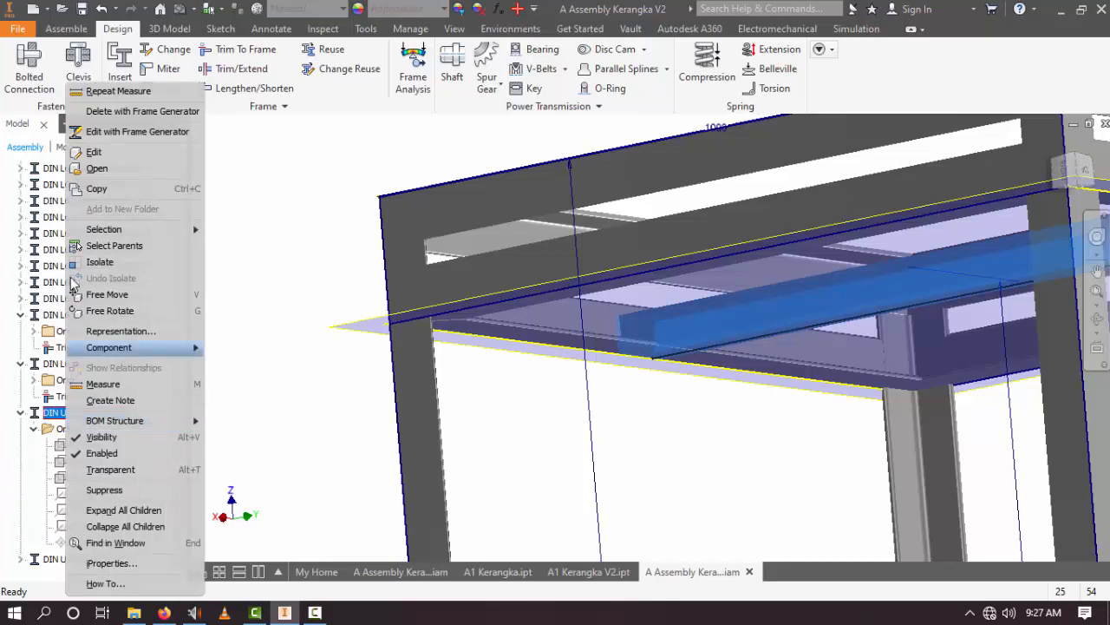
click(138, 132)
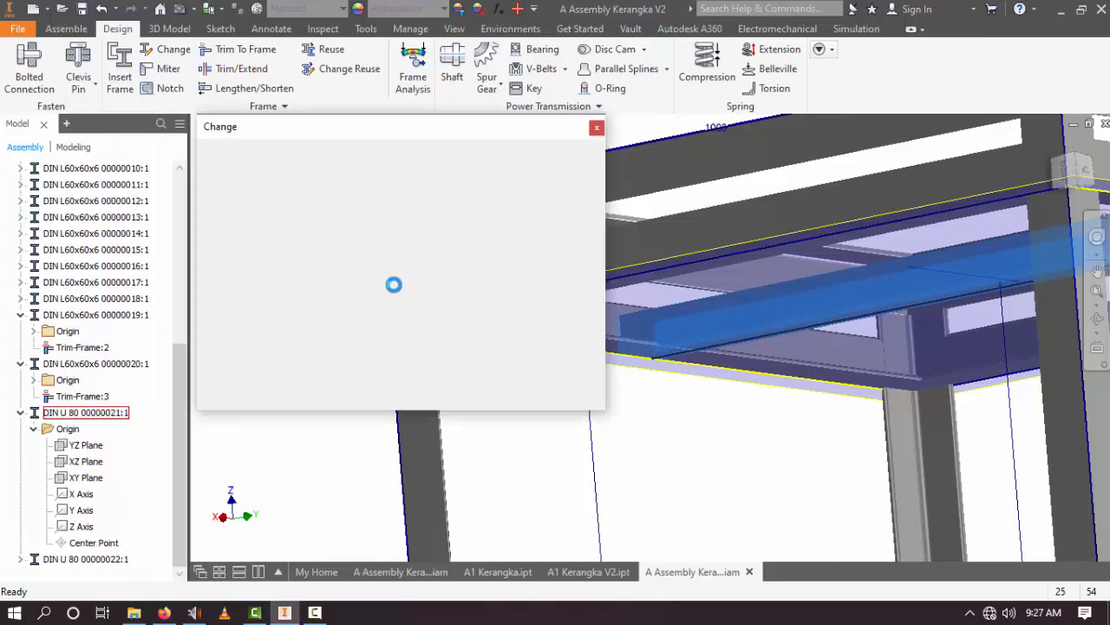
scroll(952, 391, up, 3)
scroll(813, 387, down, 3)
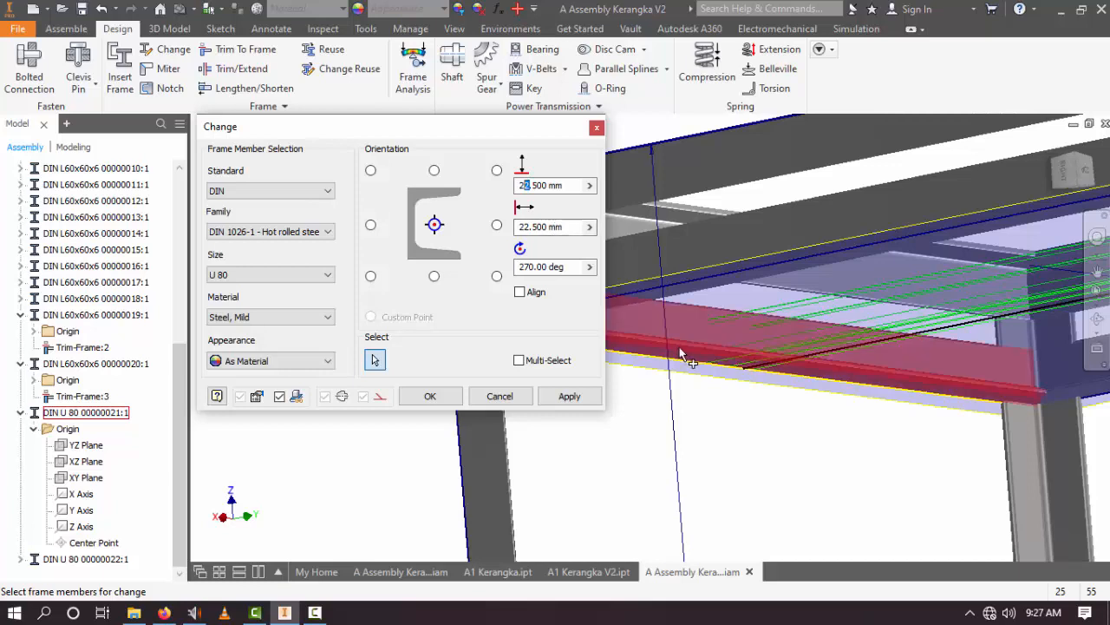
scroll(754, 318, down, 2)
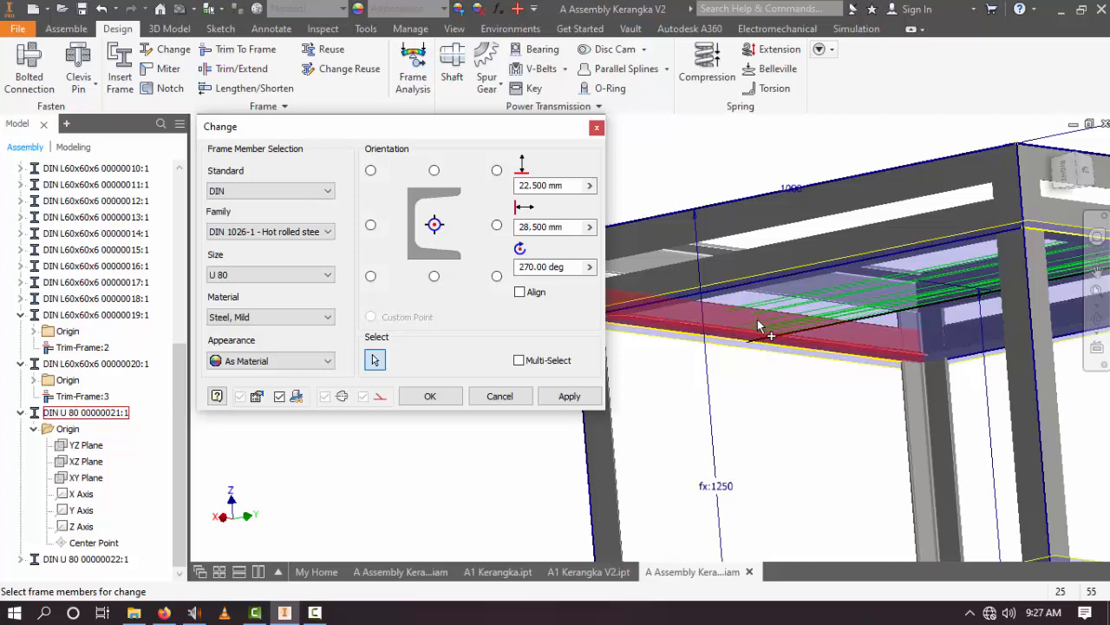
scroll(763, 351, up, 5)
scroll(768, 363, down, 2)
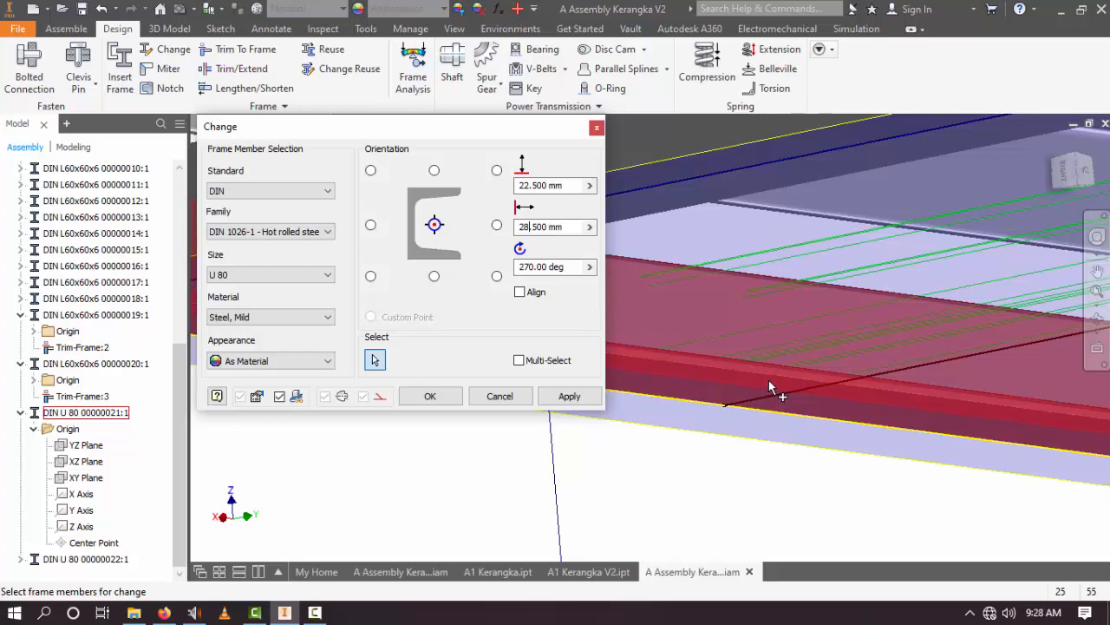
scroll(768, 381, down, 2)
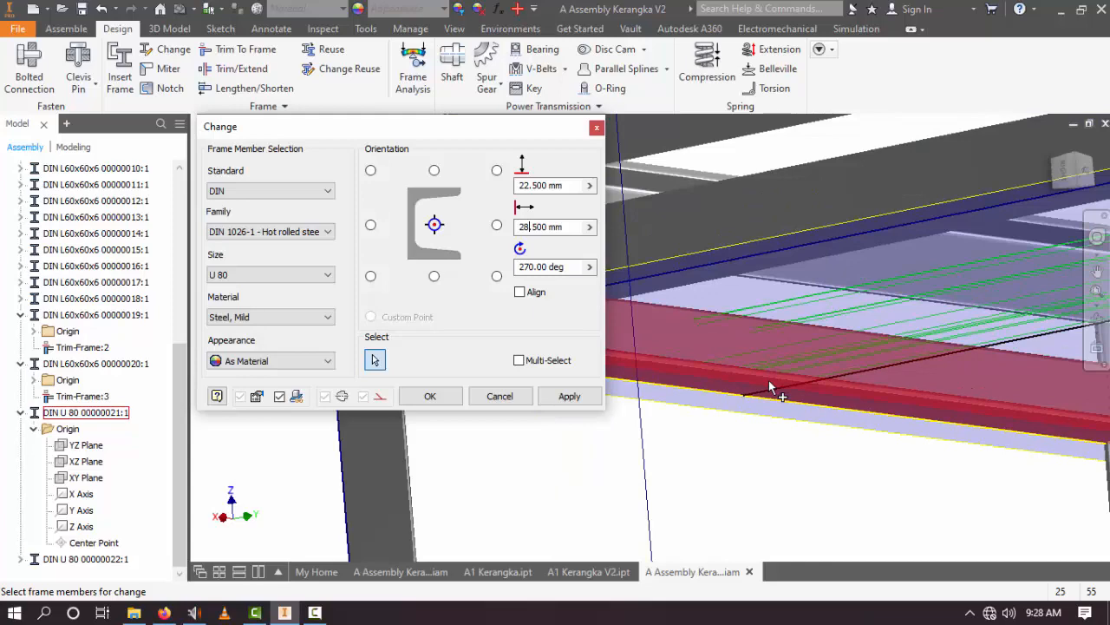
click(557, 396)
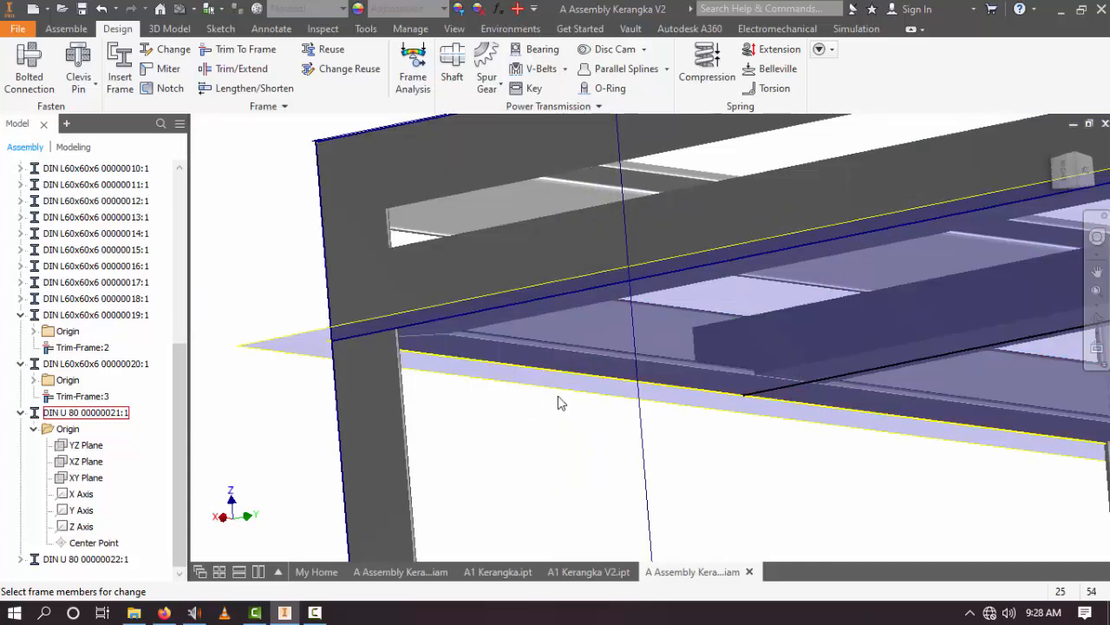
scroll(624, 388, down, 5)
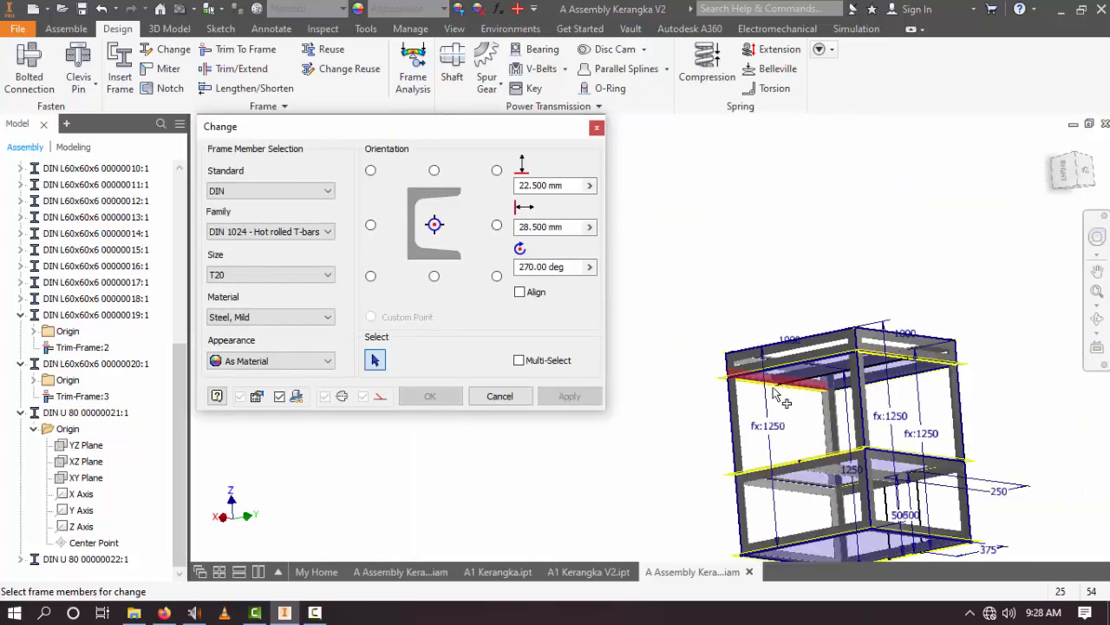
click(500, 395)
Step: Examine the shifted upper channel's end, its centre line and the whole frame from several angles
key(F4)
drag(743, 396, 516, 350)
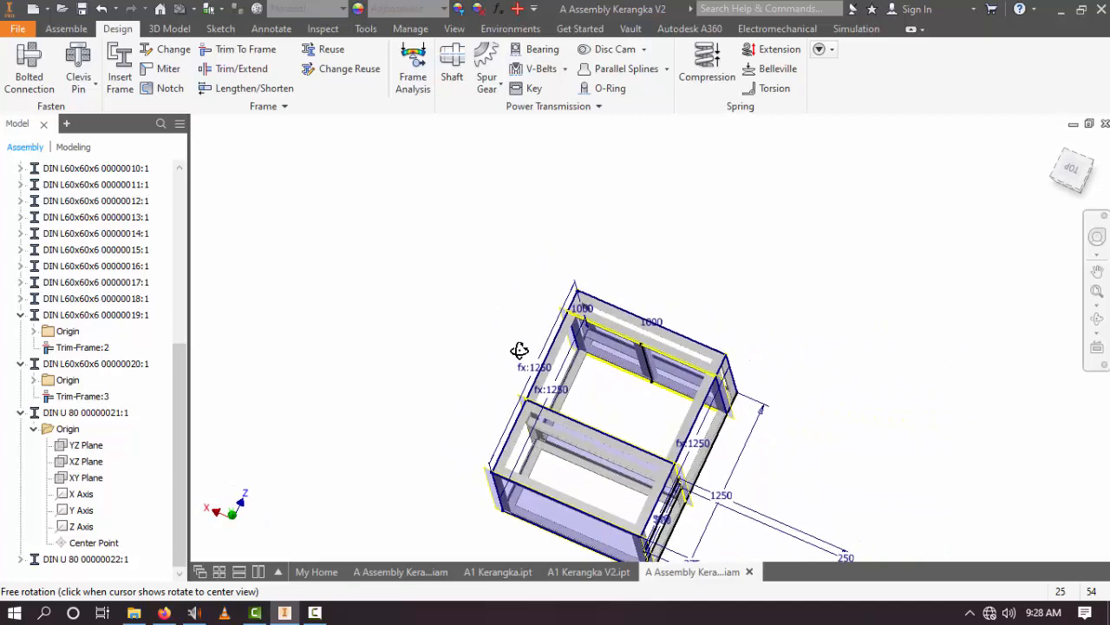
scroll(558, 392, up, 6)
click(716, 339)
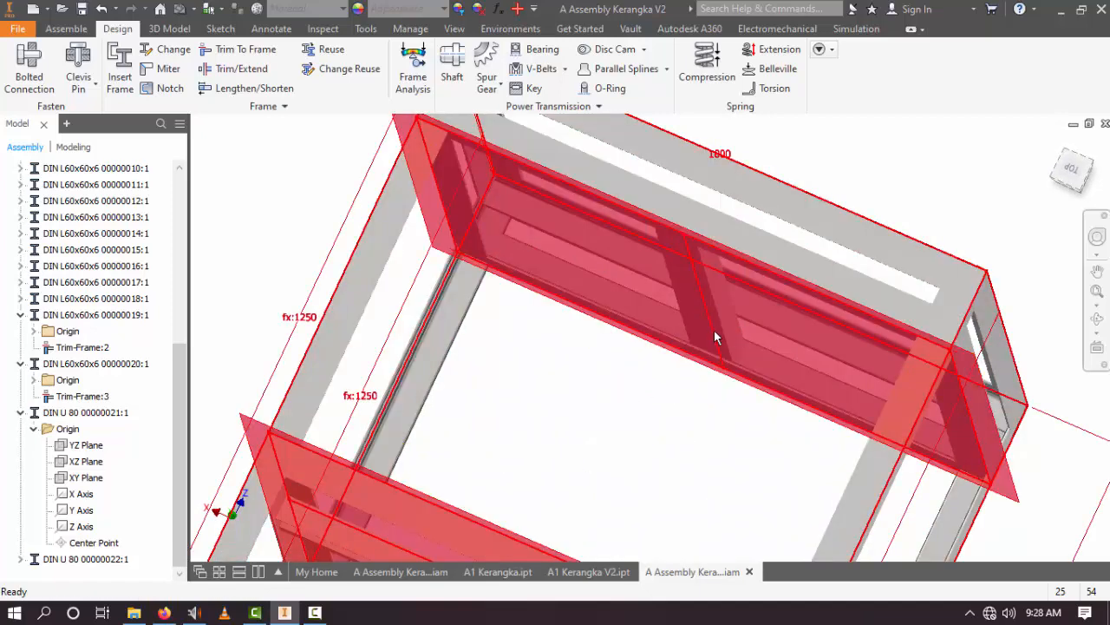
scroll(713, 365, up, 5)
key(F4)
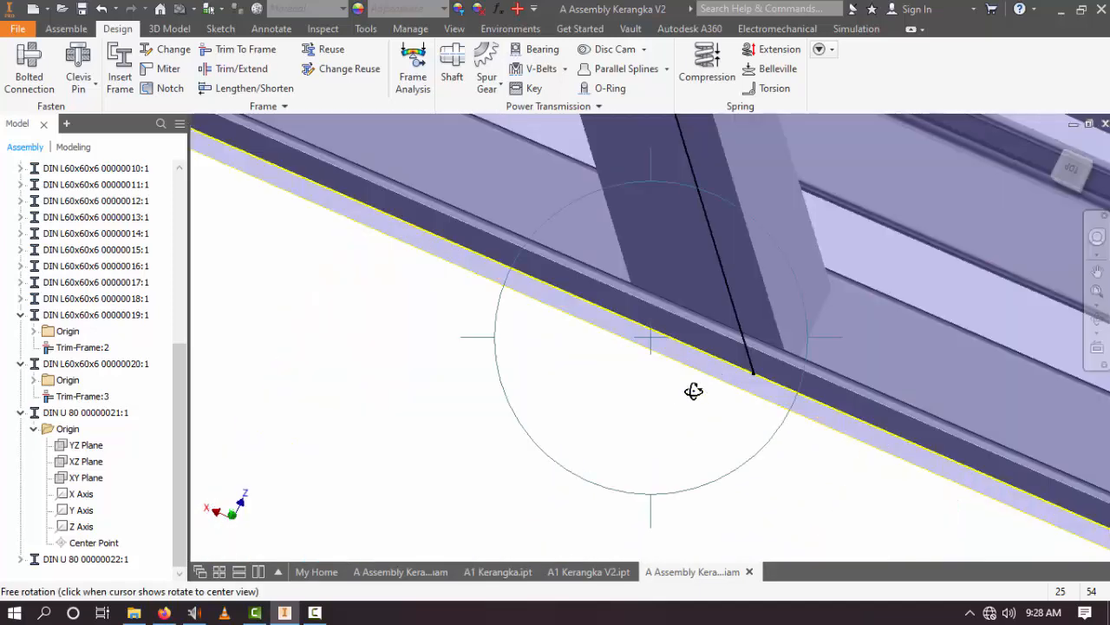
drag(694, 391, 695, 319)
scroll(694, 363, down, 5)
key(F4)
scroll(682, 270, up, 5)
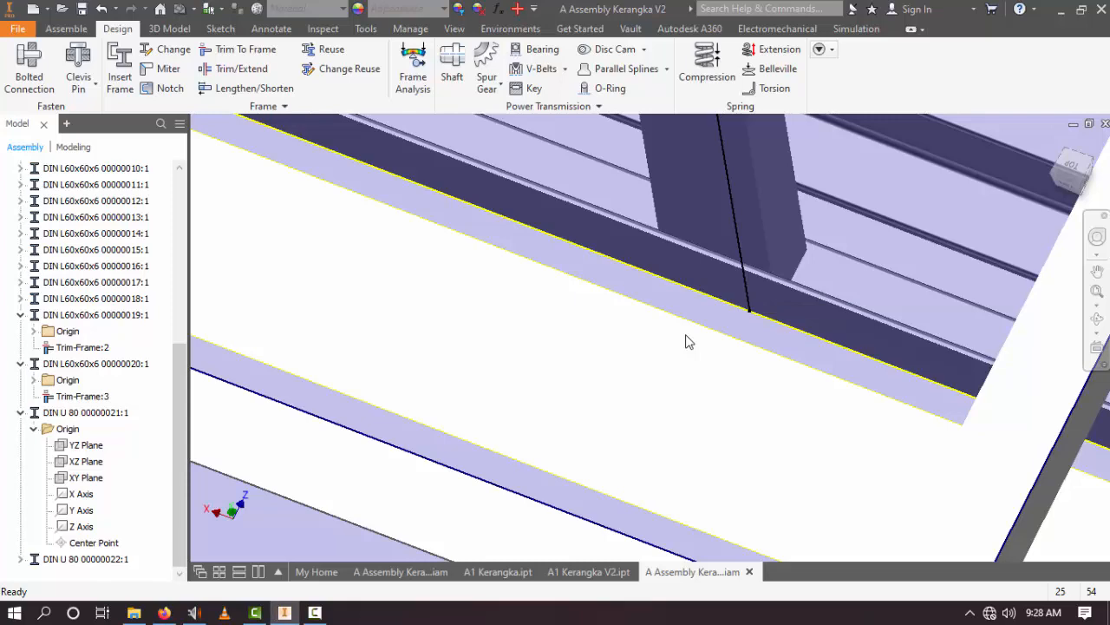
scroll(738, 347, down, 5)
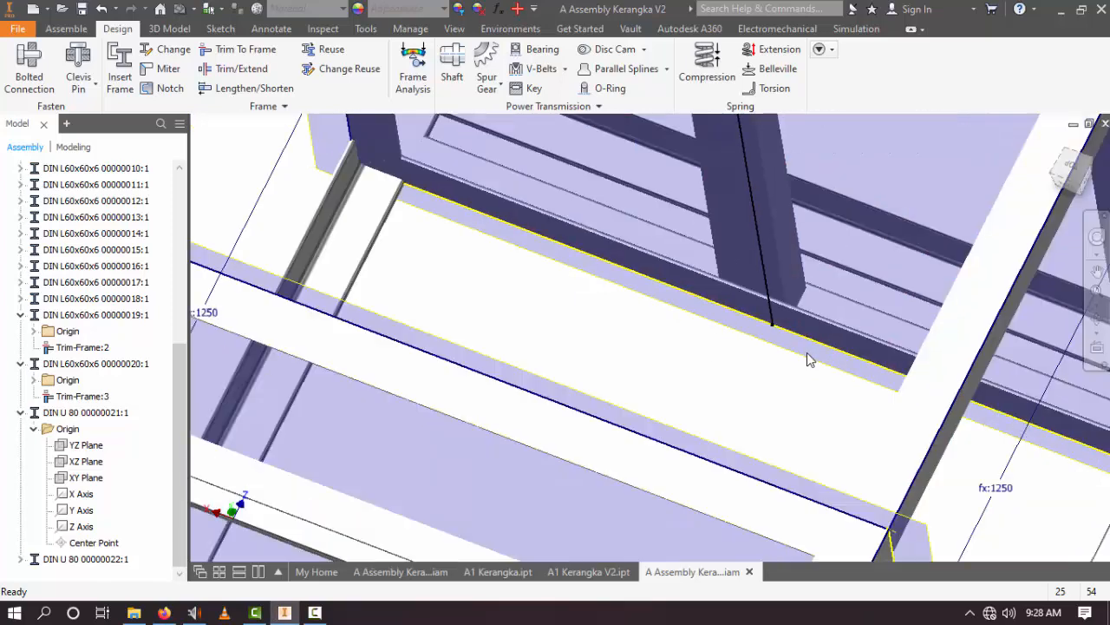
shift+middle_drag(778, 353, 724, 253)
scroll(783, 374, down, 5)
scroll(690, 285, up, 5)
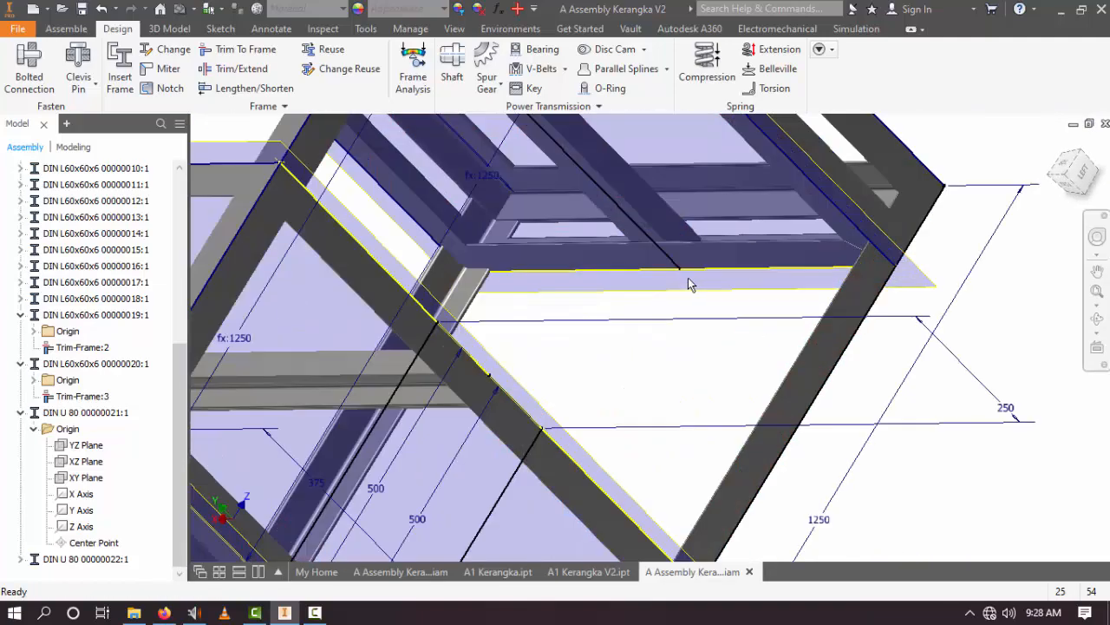
scroll(681, 263, down, 6)
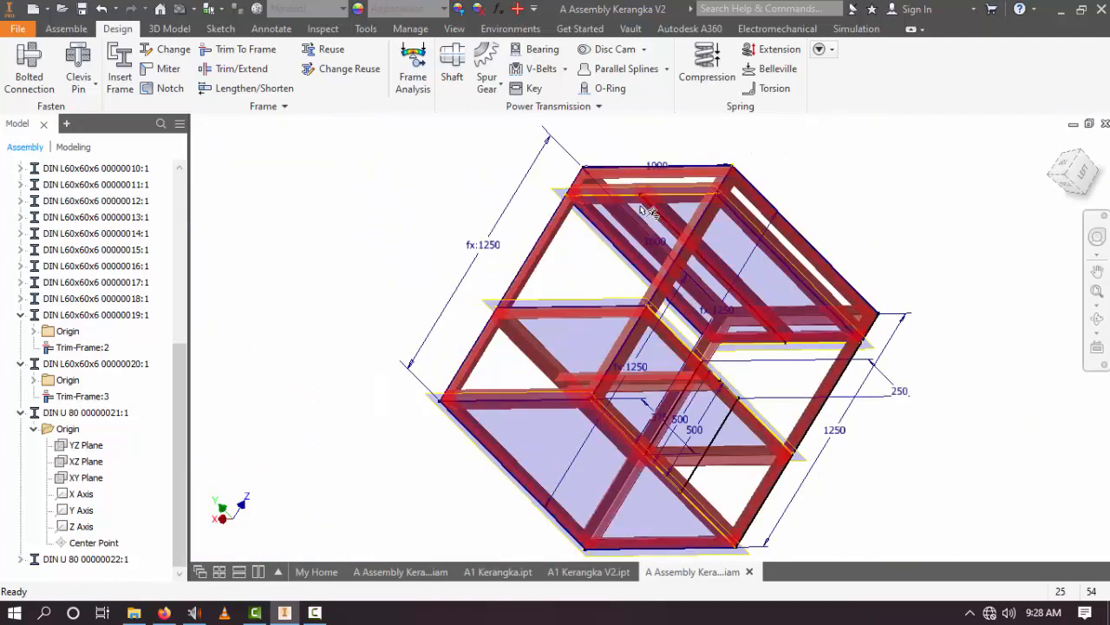
Step: Examine the upper U 80 channel and the frame's upper and middle levels from several angles
shift+middle_drag(767, 299, 638, 251)
scroll(634, 257, up, 5)
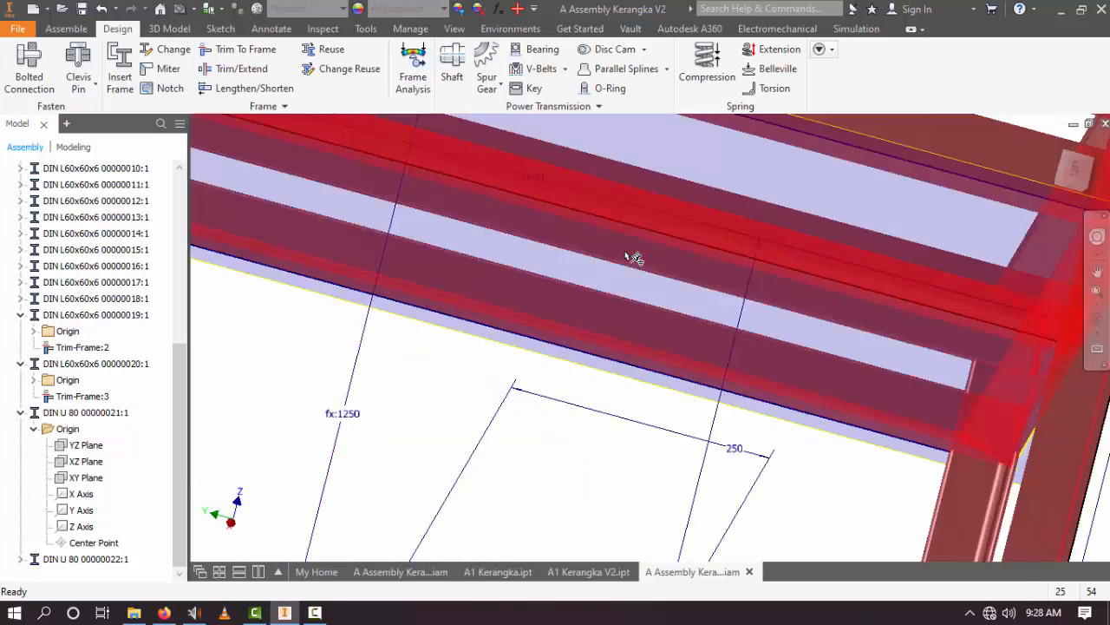
scroll(662, 244, down, 8)
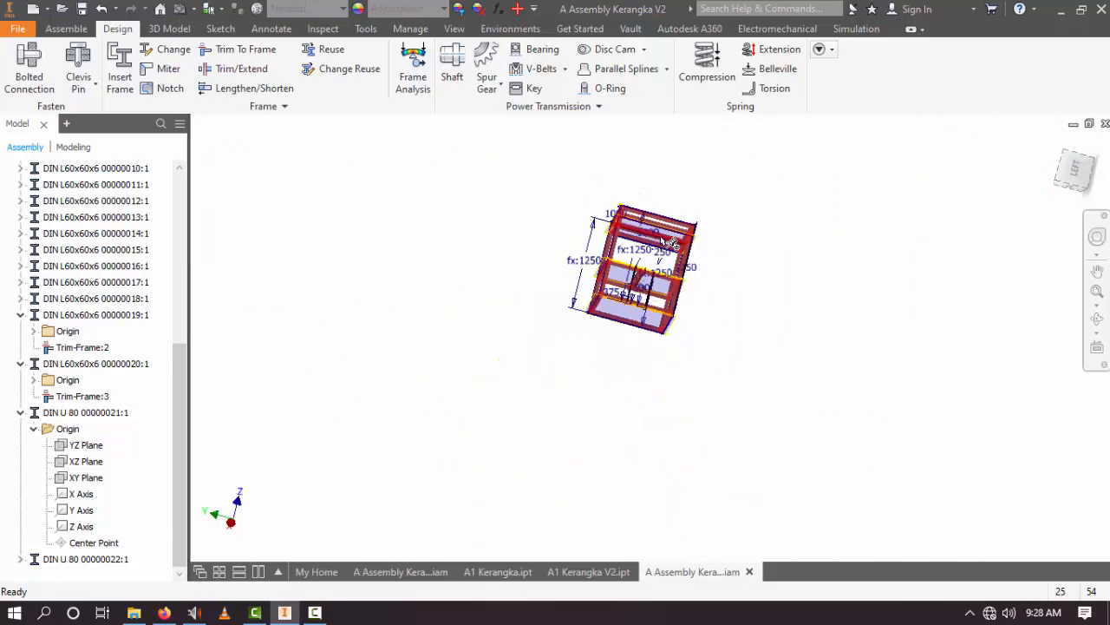
shift+middle_drag(667, 246, 651, 321)
scroll(618, 304, up, 6)
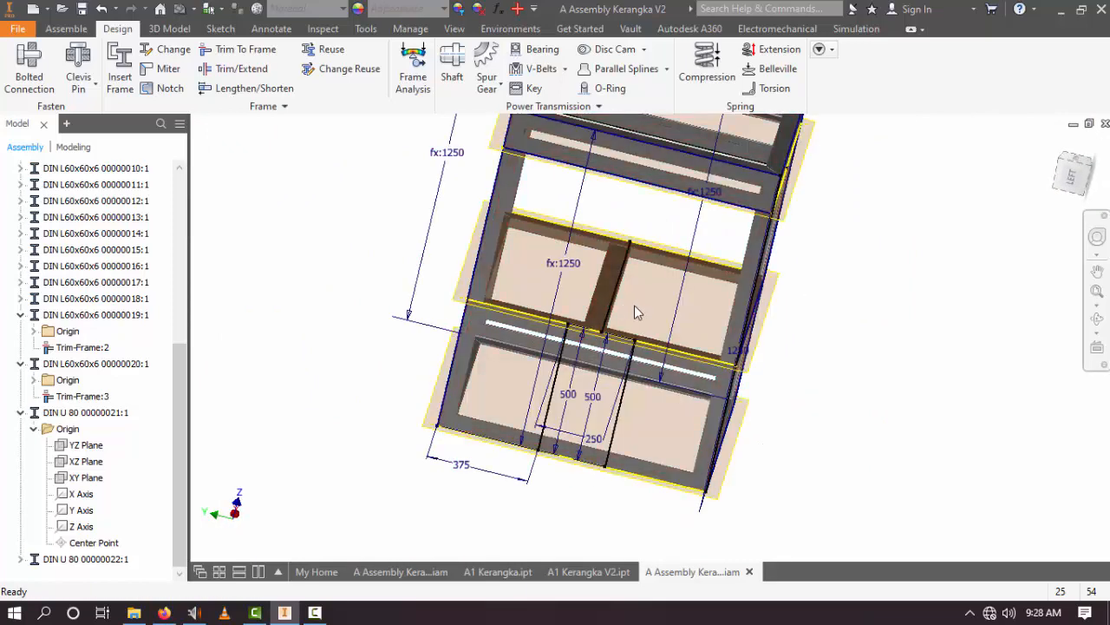
scroll(634, 305, down, 3)
shift+middle_drag(634, 305, 896, 412)
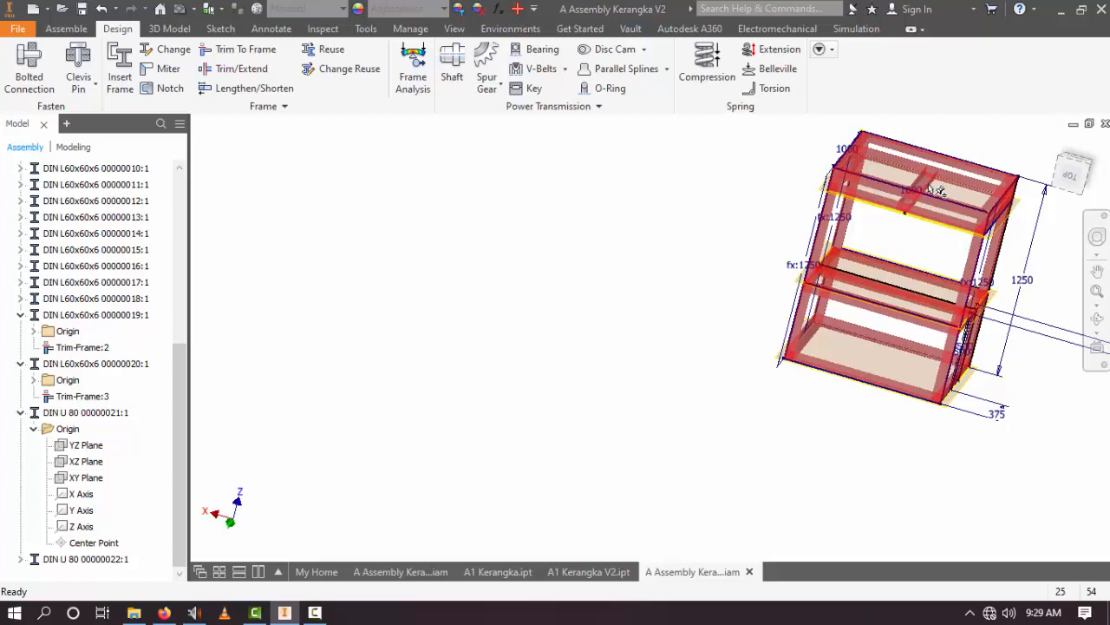
Step: Examine the middle-level U 80 channel's end, its centre line and how it meets the surrounding angle-steel members
key(F4)
drag(795, 224, 753, 196)
scroll(859, 260, up, 5)
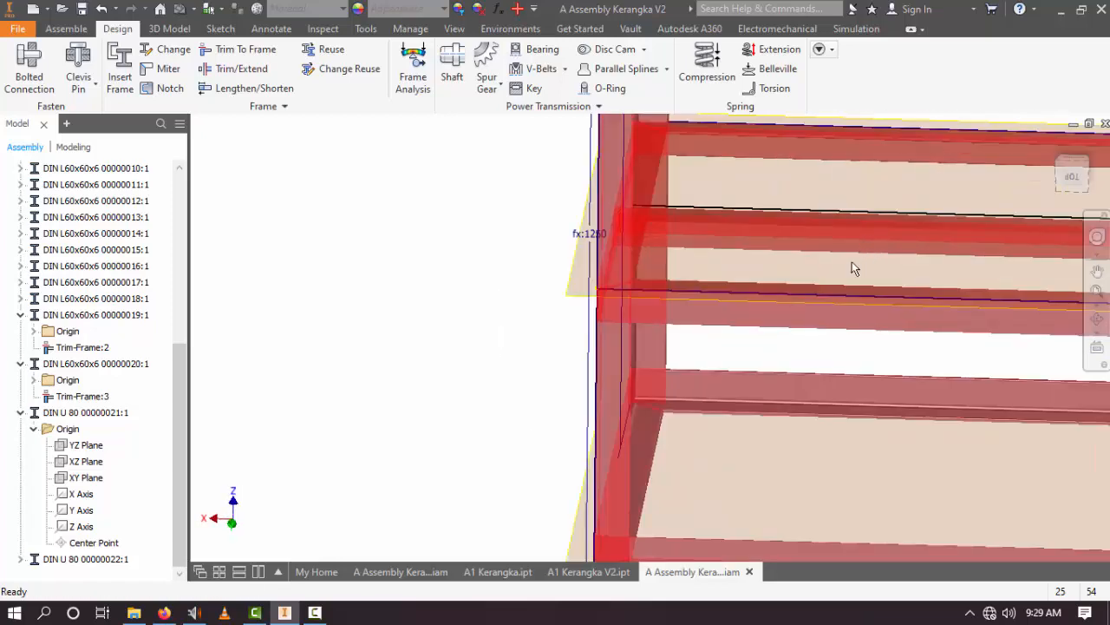
drag(772, 262, 767, 250)
click(790, 218)
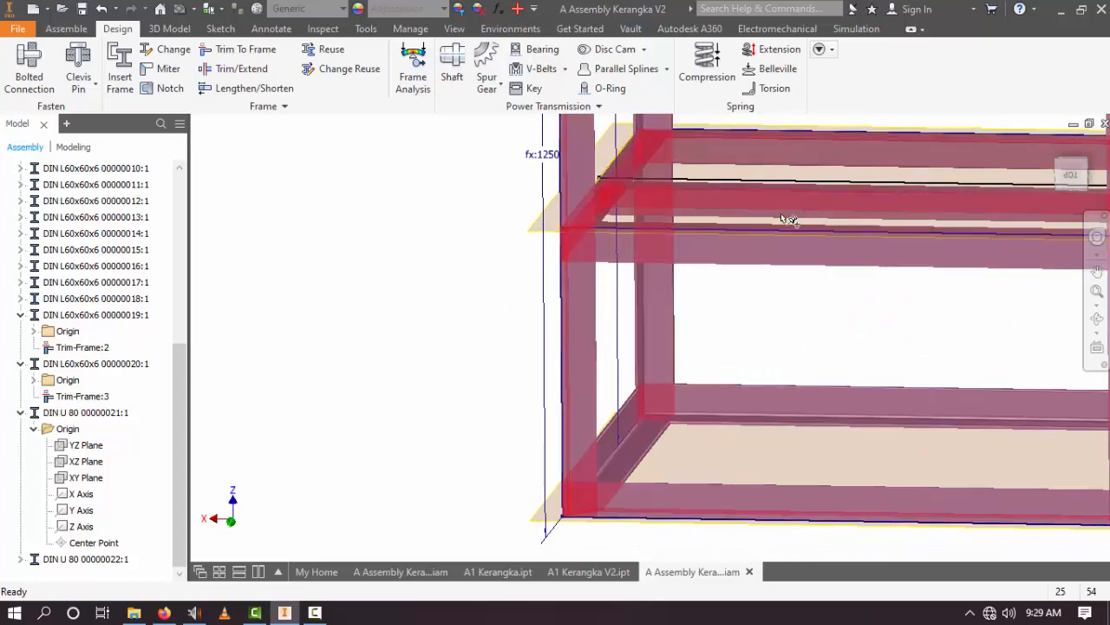
key(F4)
drag(598, 318, 553, 275)
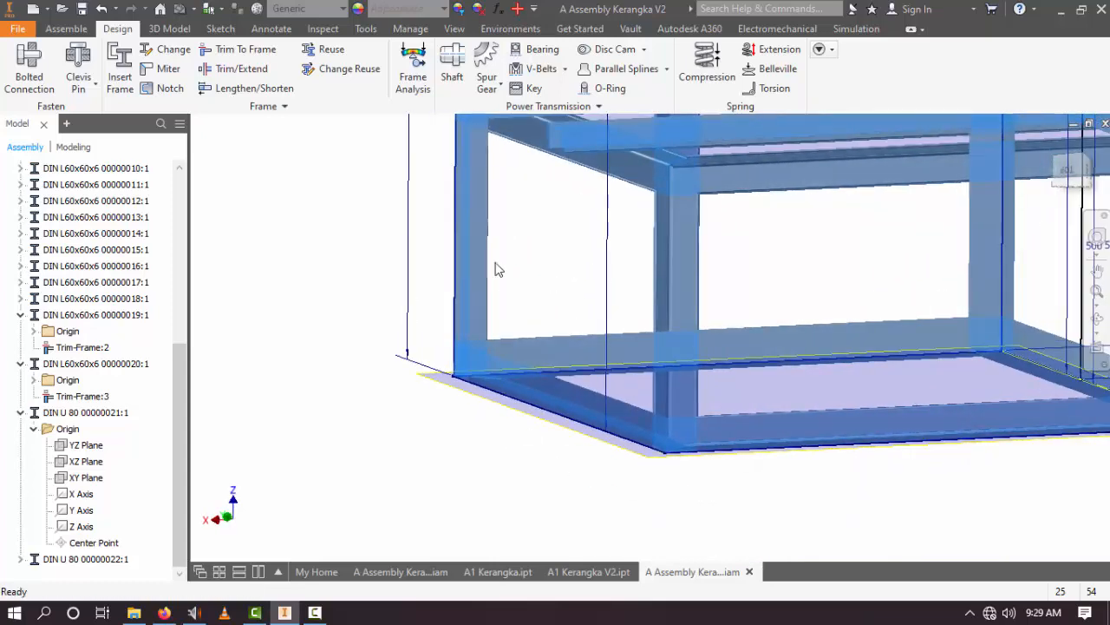
click(348, 241)
scroll(597, 322, down, 3)
scroll(586, 251, up, 5)
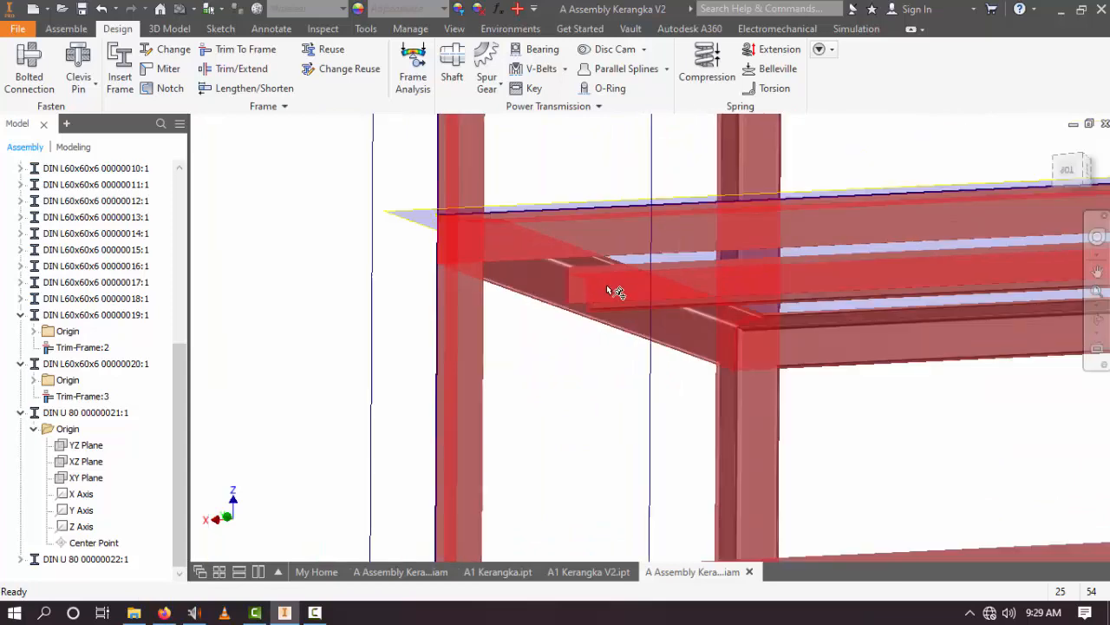
key(F4)
drag(606, 285, 456, 391)
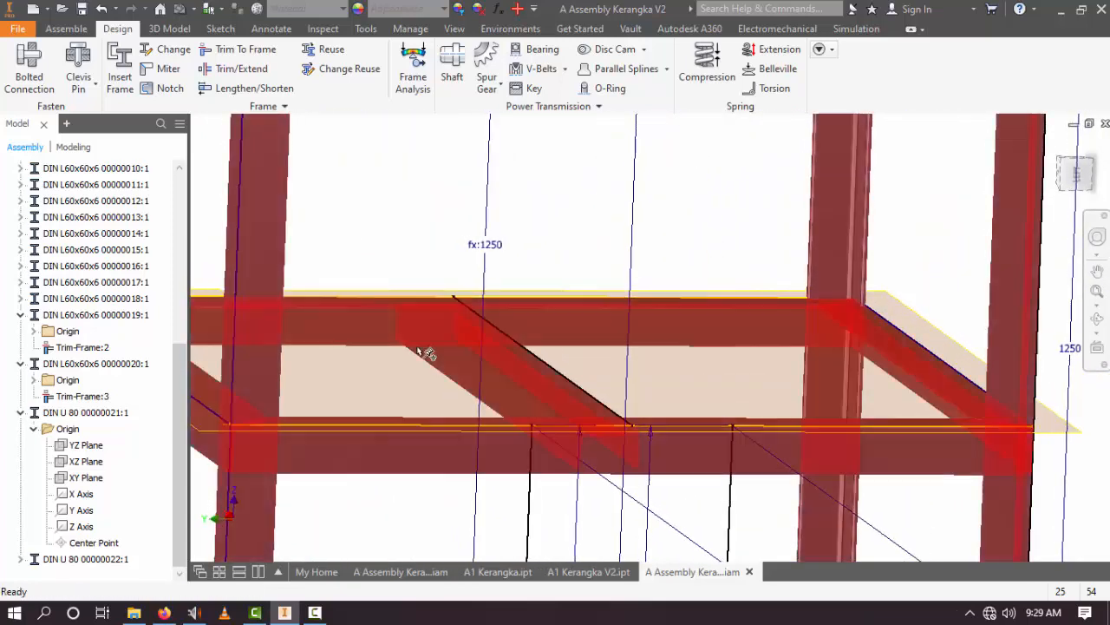
Step: Measure the distance between the middle-level angle-steel member's upper flange face and the U 80 channel's web face
scroll(412, 267, up, 5)
key(m)
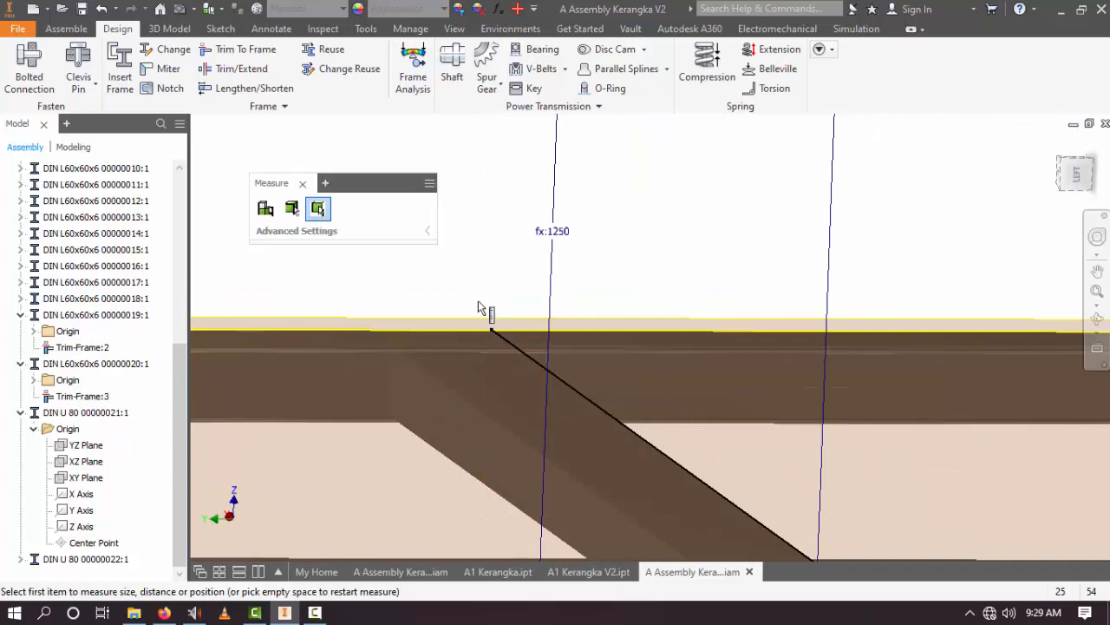
click(469, 349)
click(469, 364)
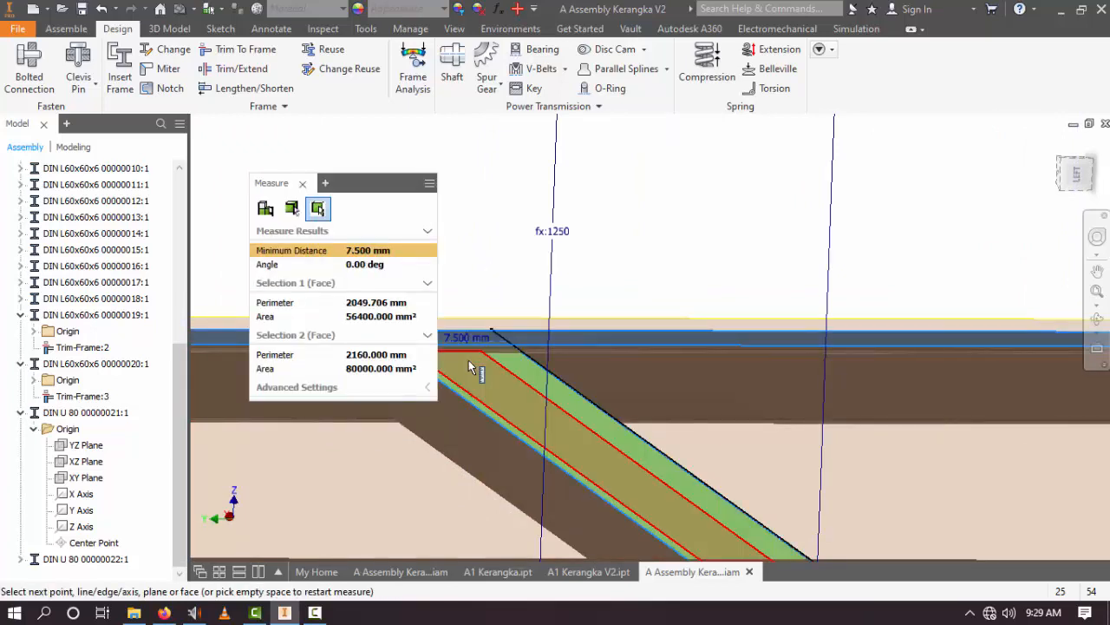
click(302, 183)
scroll(537, 325, down, 5)
key(F4)
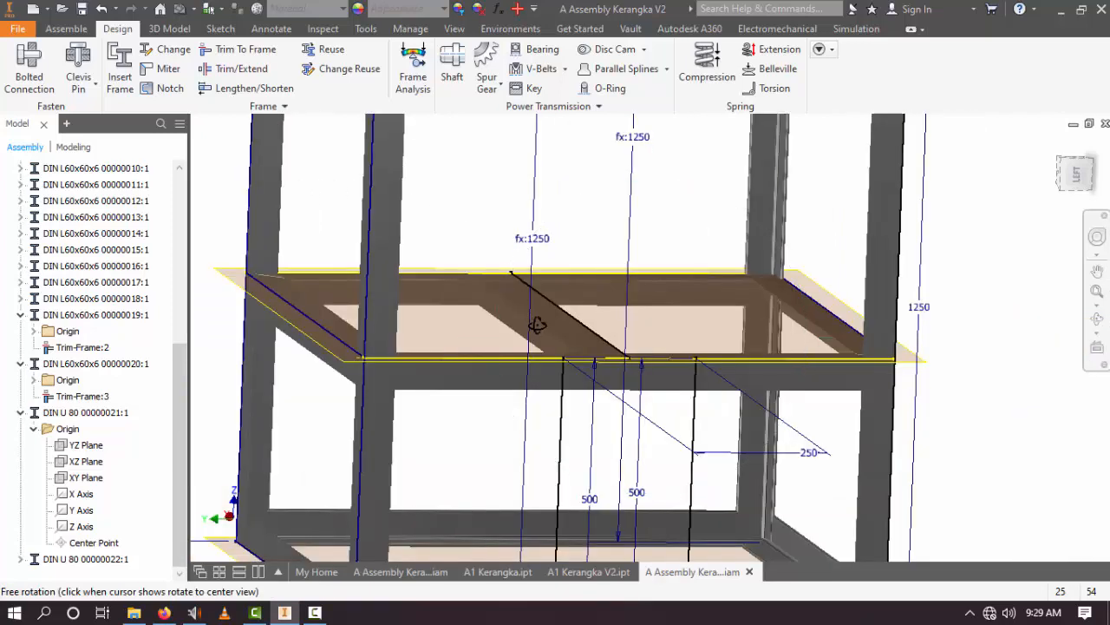
shift+middle_drag(537, 324, 550, 286)
key(m)
scroll(516, 234, up, 5)
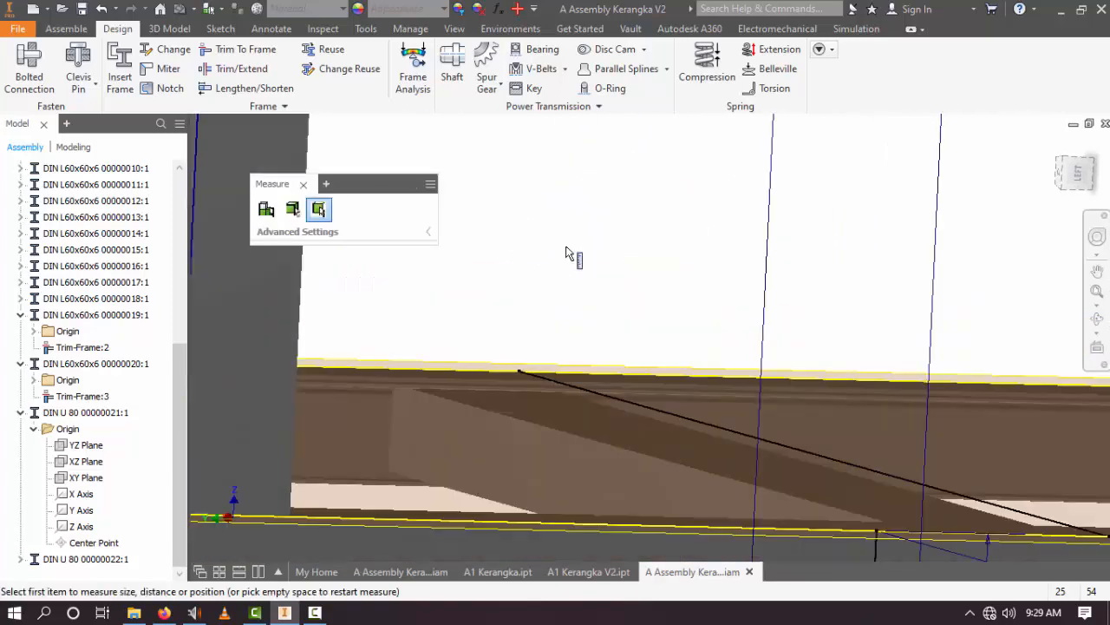
scroll(529, 265, up, 2)
click(433, 359)
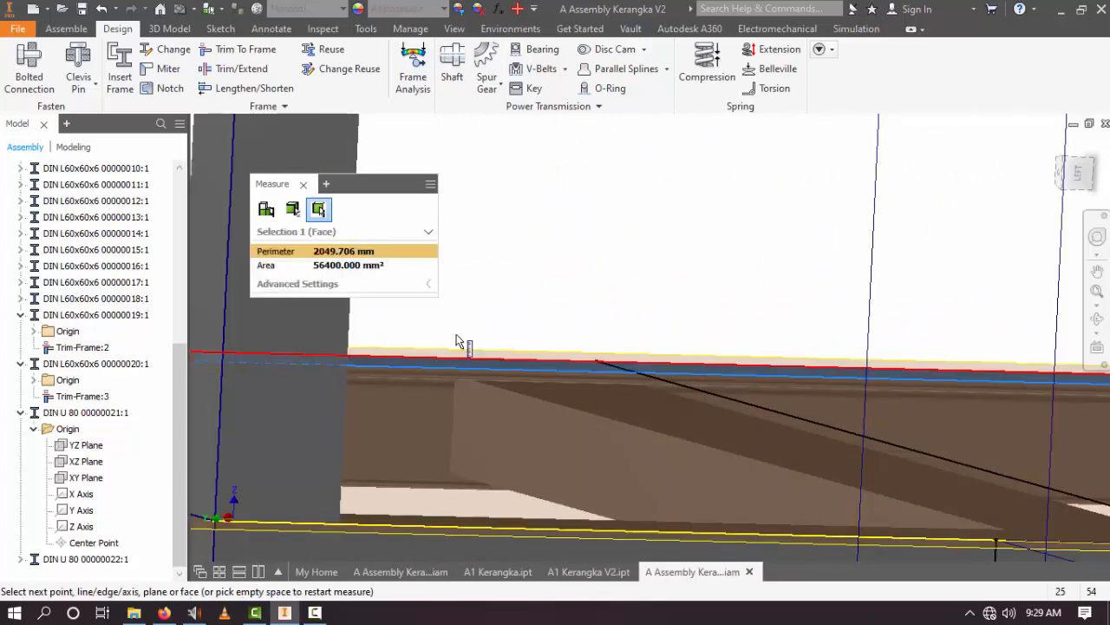
scroll(464, 338, down, 5)
shift+middle_drag(587, 285, 562, 221)
scroll(520, 250, up, 5)
click(510, 252)
scroll(578, 187, down, 5)
click(558, 212)
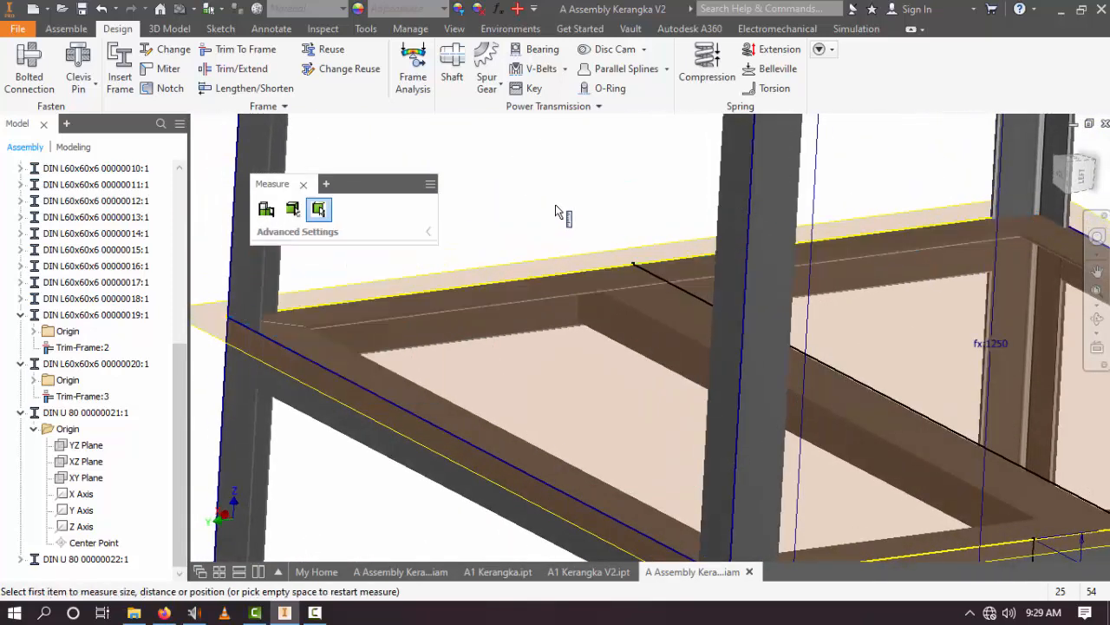
key(Escape)
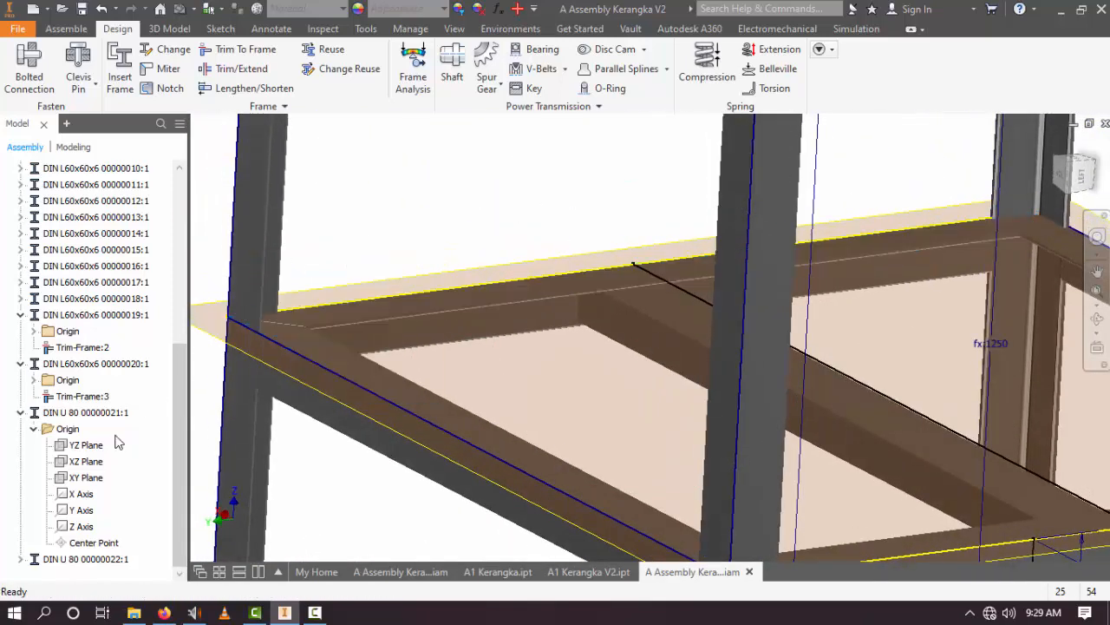
Step: Edit the middle-level U 80 channel with Frame Generator, set its horizontal offset to 30-1.5 mm and accept the member change
click(54, 561)
right_click(55, 563)
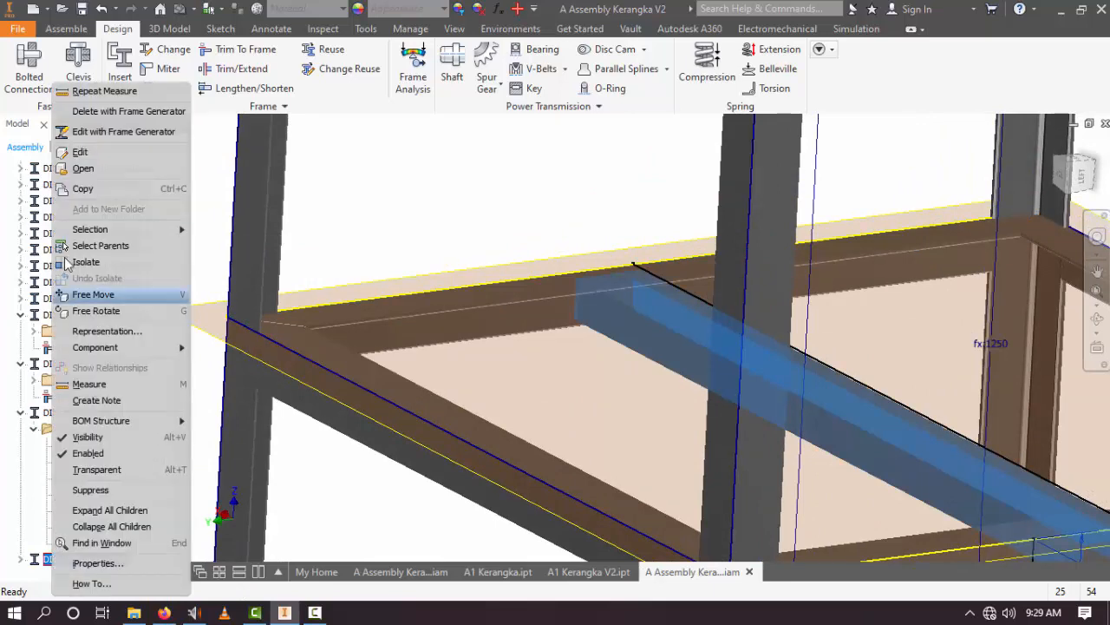
click(102, 136)
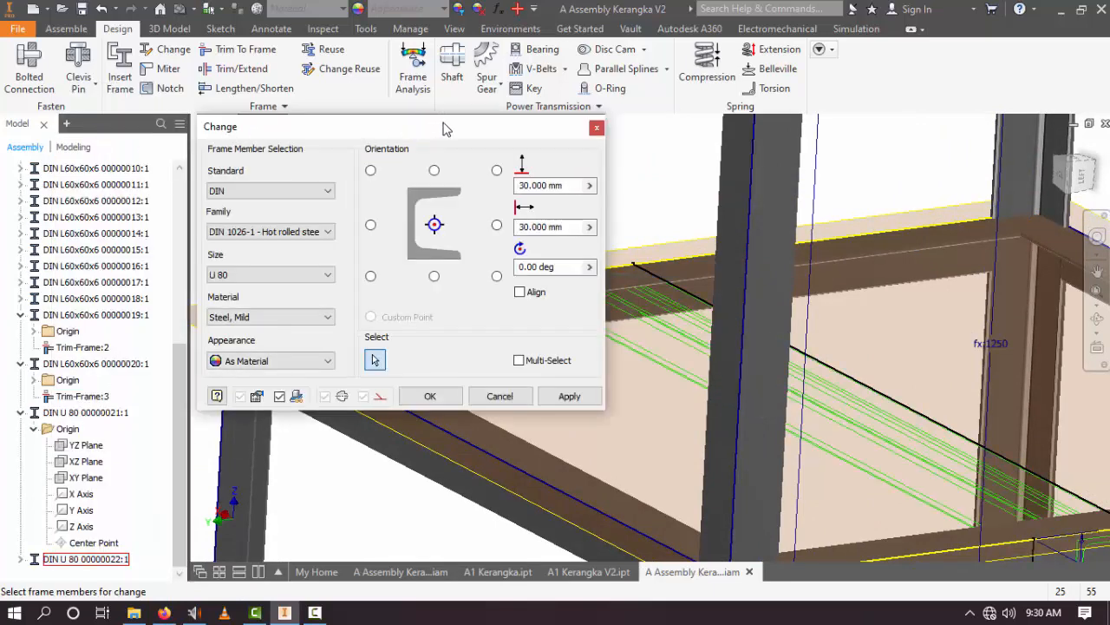
drag(438, 130, 343, 87)
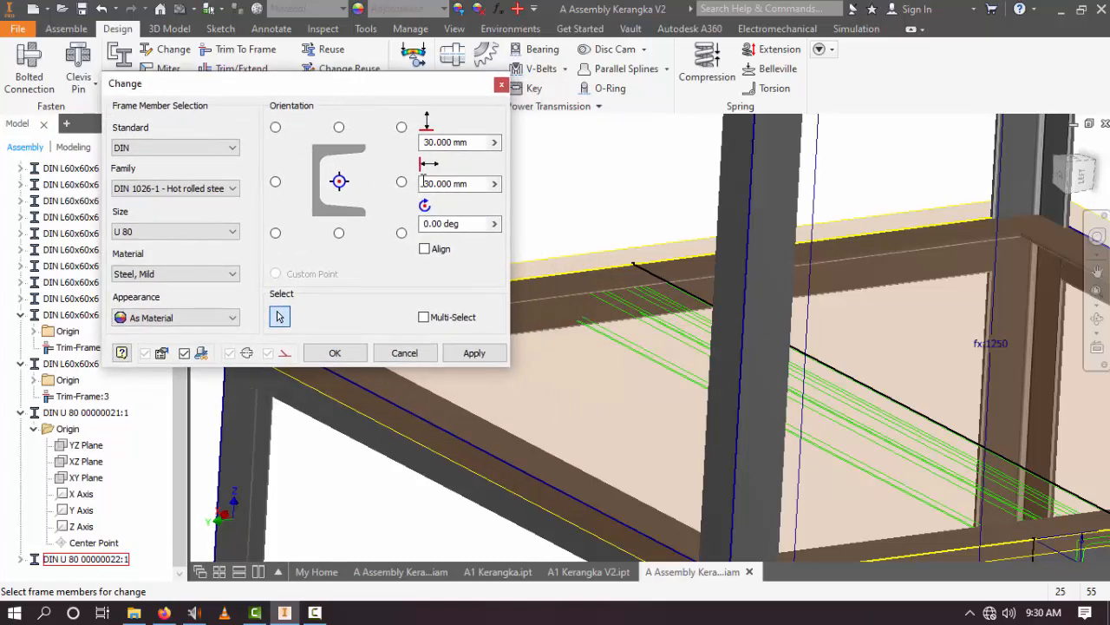
drag(566, 227, 512, 226)
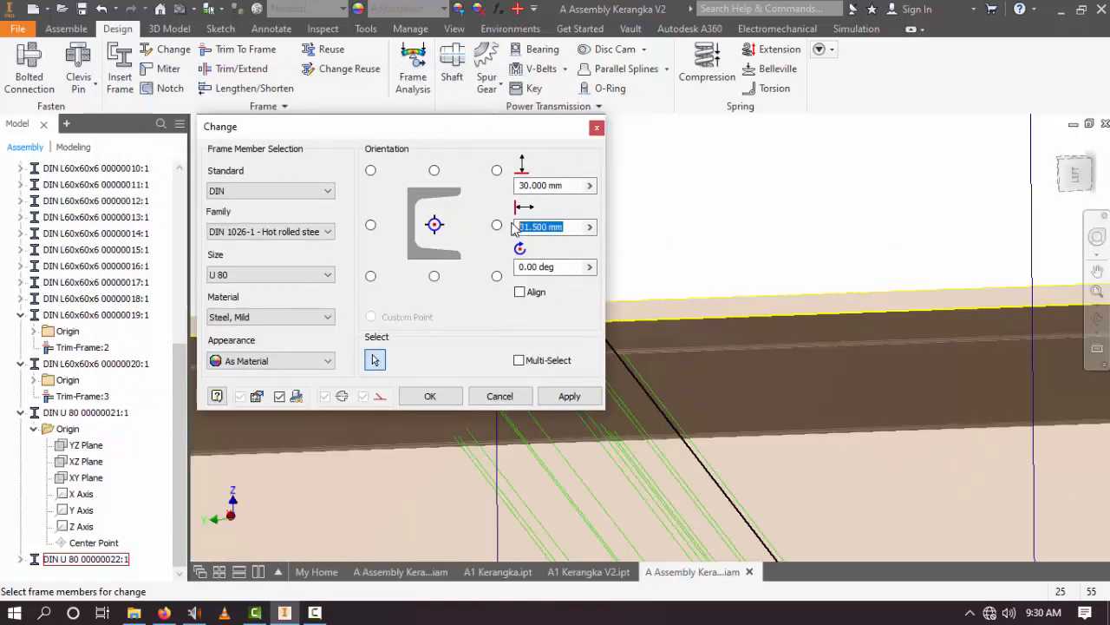
text(30-)
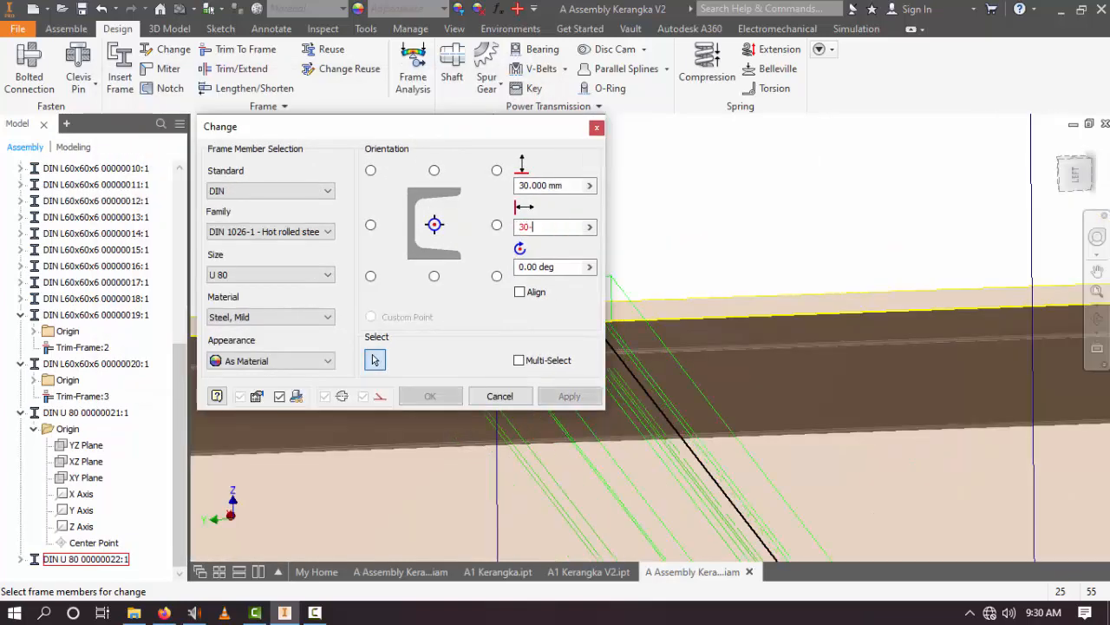
text(1.5)
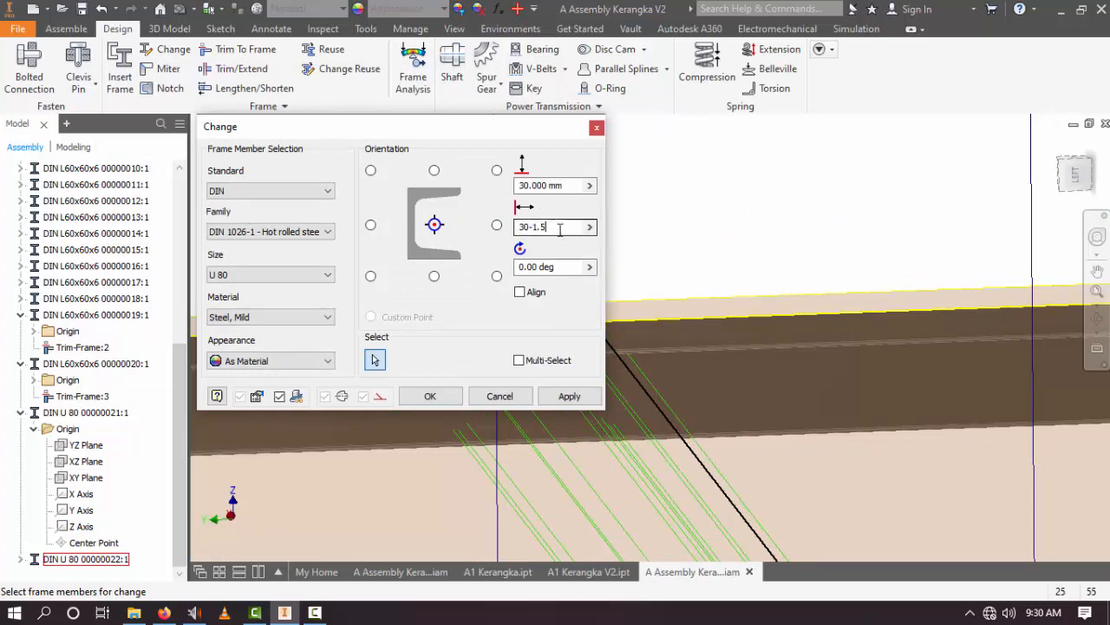
click(452, 395)
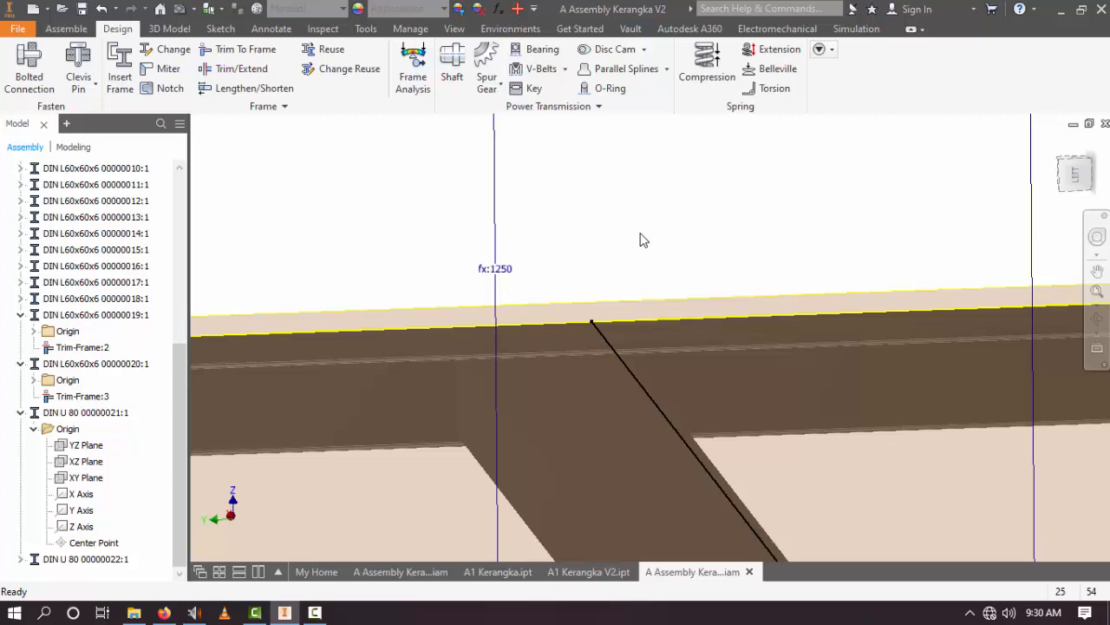
Step: Measure again from the middle-level angle-steel member's upper flange face to the shifted channel's web face
scroll(642, 234, up, 5)
shift+middle_drag(628, 272, 576, 253)
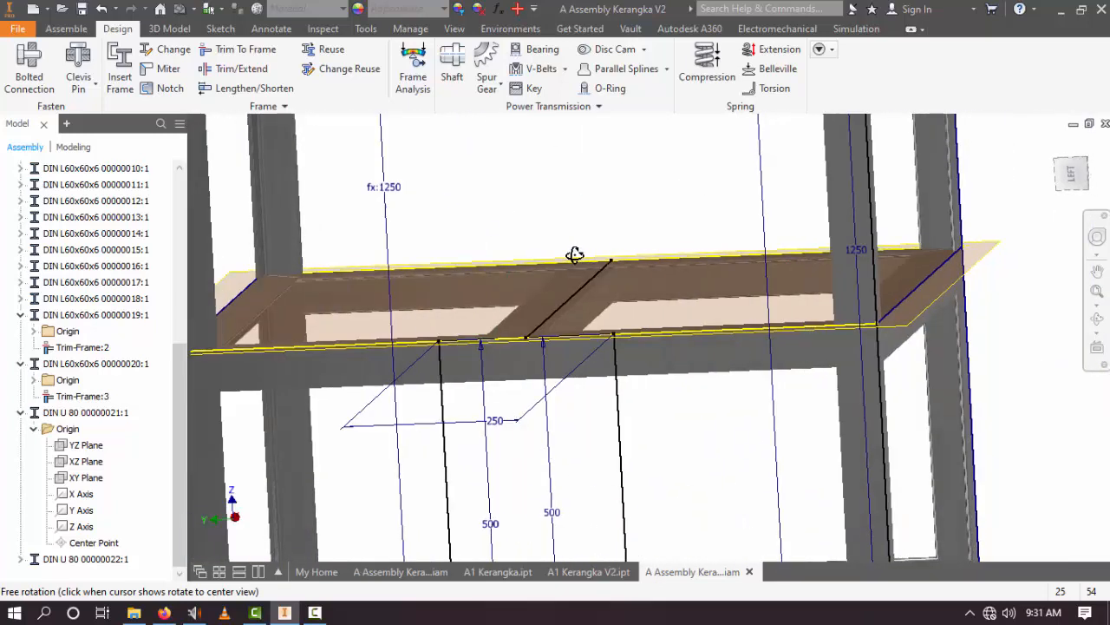
key(m)
scroll(590, 236, down, 3)
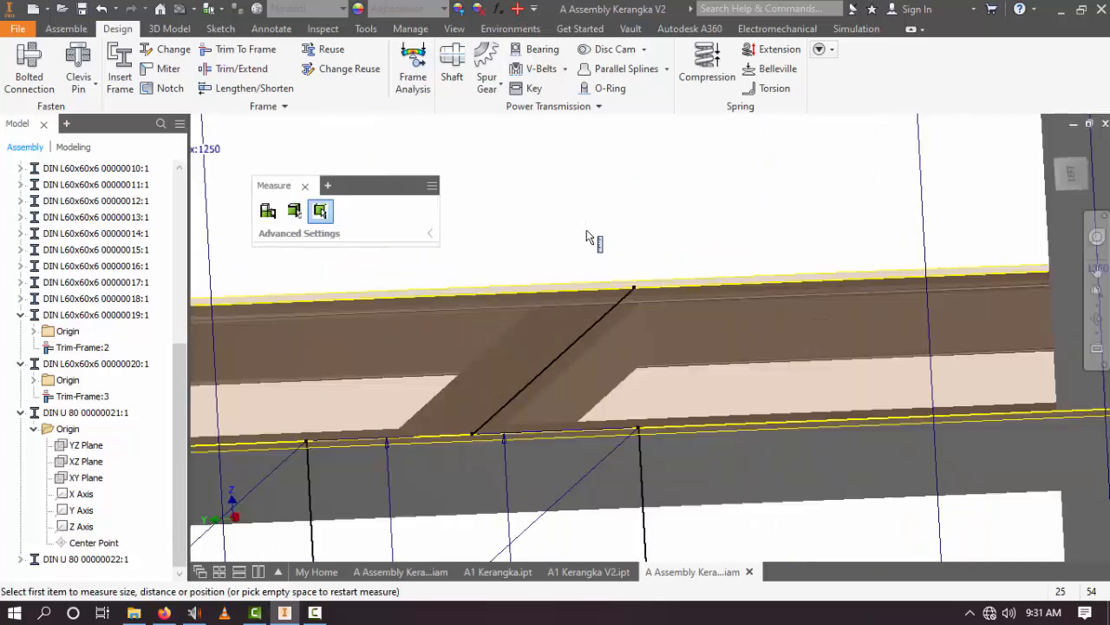
scroll(590, 290, up, 3)
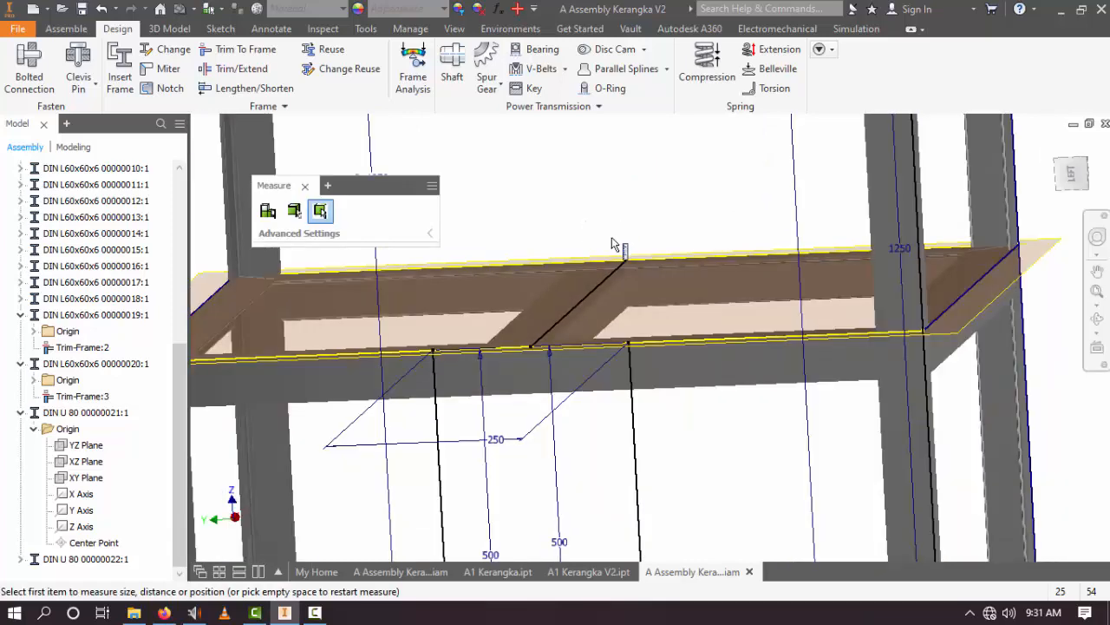
shift+middle_drag(633, 203, 629, 258)
scroll(633, 259, up, 5)
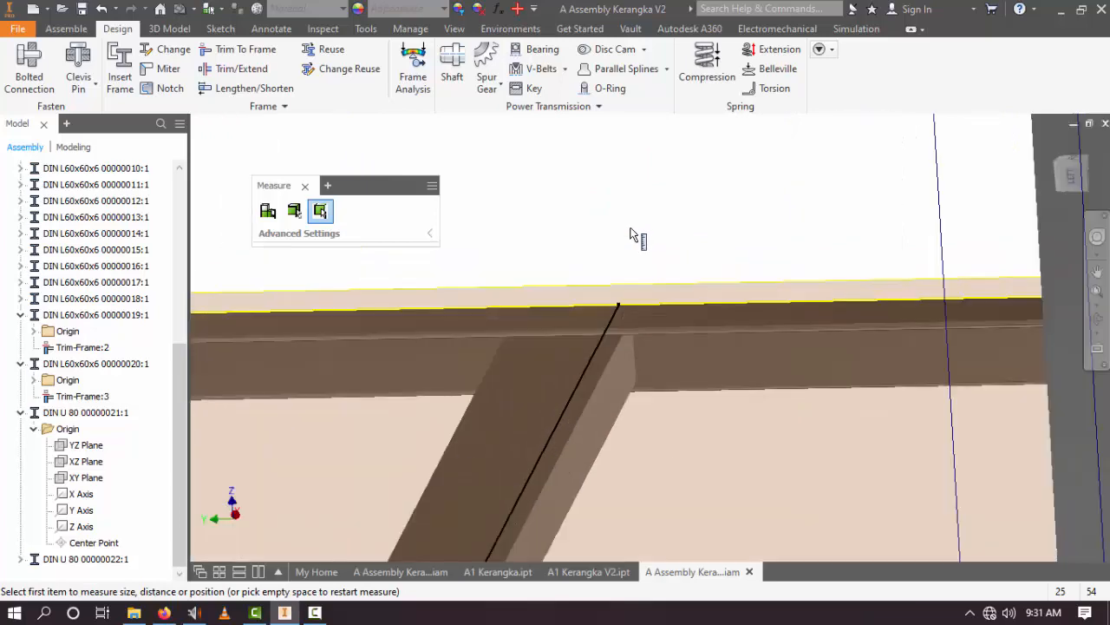
click(556, 363)
click(555, 357)
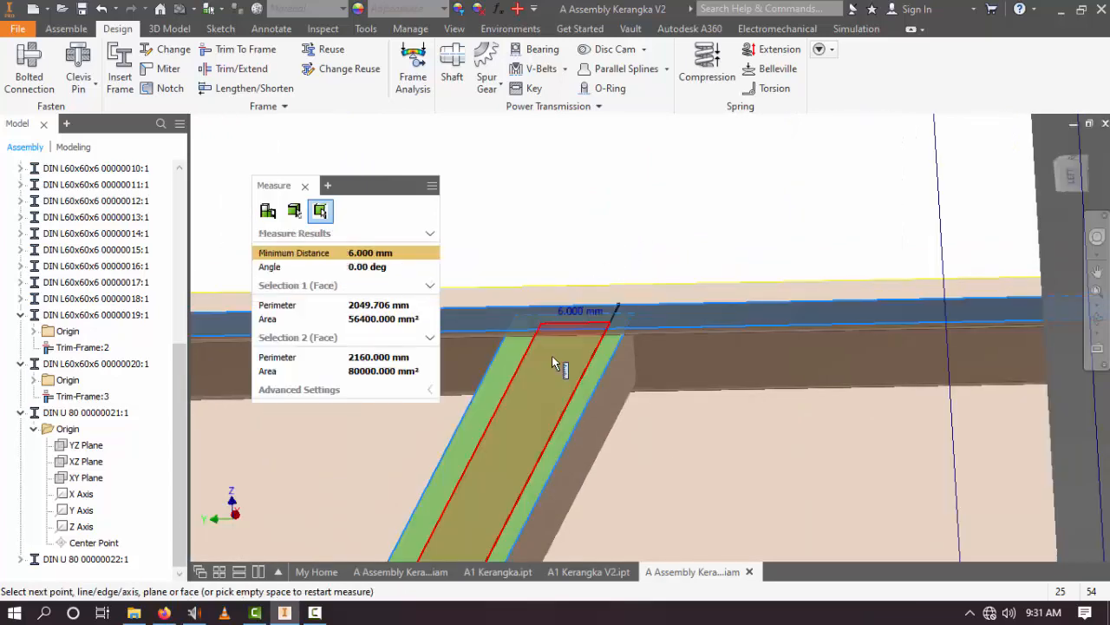
scroll(585, 231, down, 3)
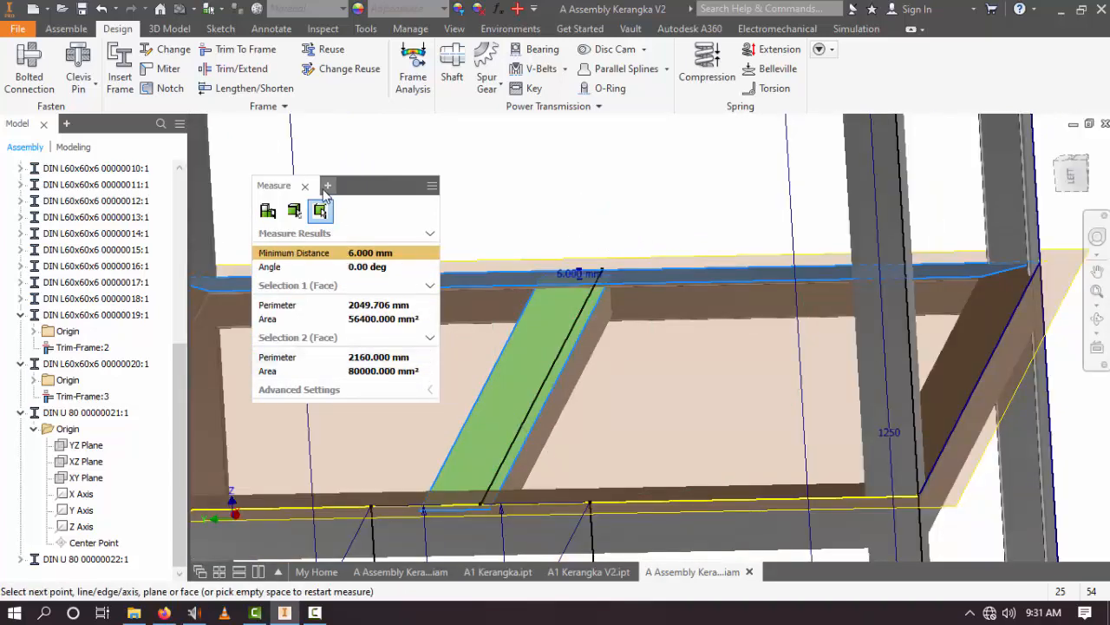
click(306, 187)
Step: Examine the shifted middle-level channel, its centre line and the surrounding angle-steel frame from several angles
scroll(529, 173, down, 3)
key(F4)
mouse_move(583, 280)
mouse_down()
mouse_move(572, 263)
mouse_move(566, 277)
mouse_up()
scroll(548, 227, up, 3)
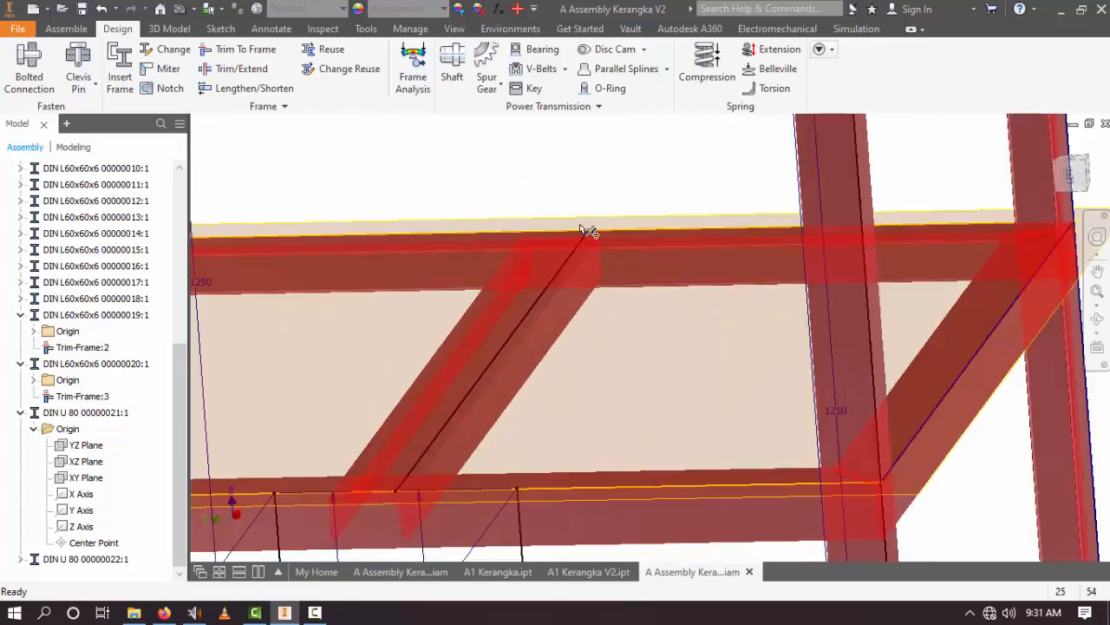
scroll(588, 232, down, 3)
key(F4)
mouse_move(583, 283)
mouse_down()
mouse_move(575, 289)
mouse_move(590, 293)
mouse_up()
scroll(434, 248, up, 3)
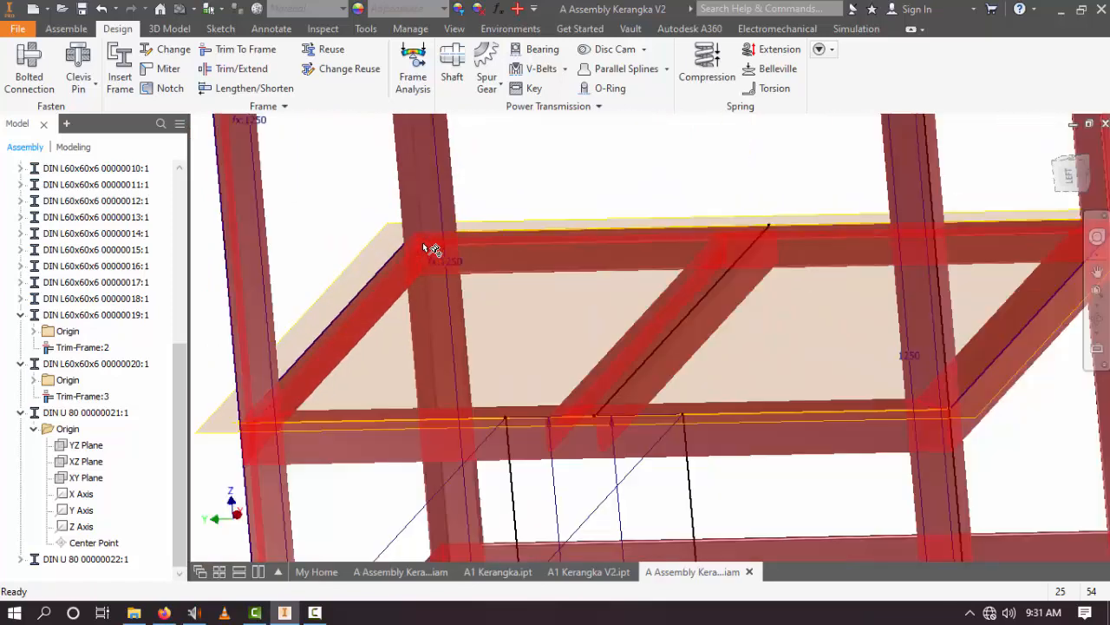
scroll(434, 248, down, 3)
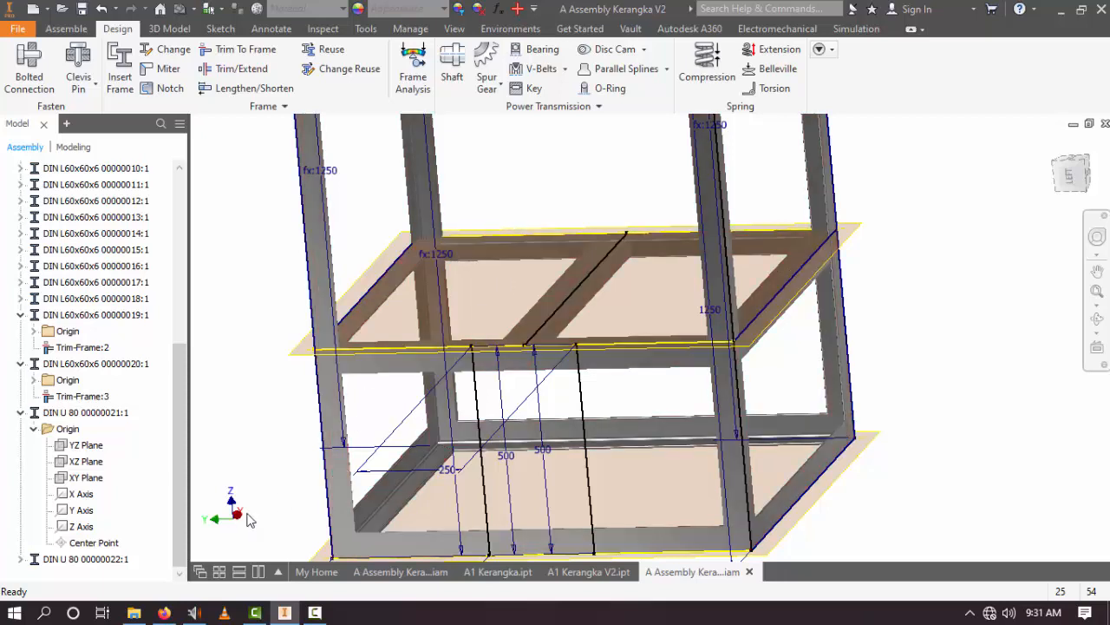
Step: Switch to File Explorer, open the KATALOG folder on drive D and sort its files by date modified
click(135, 613)
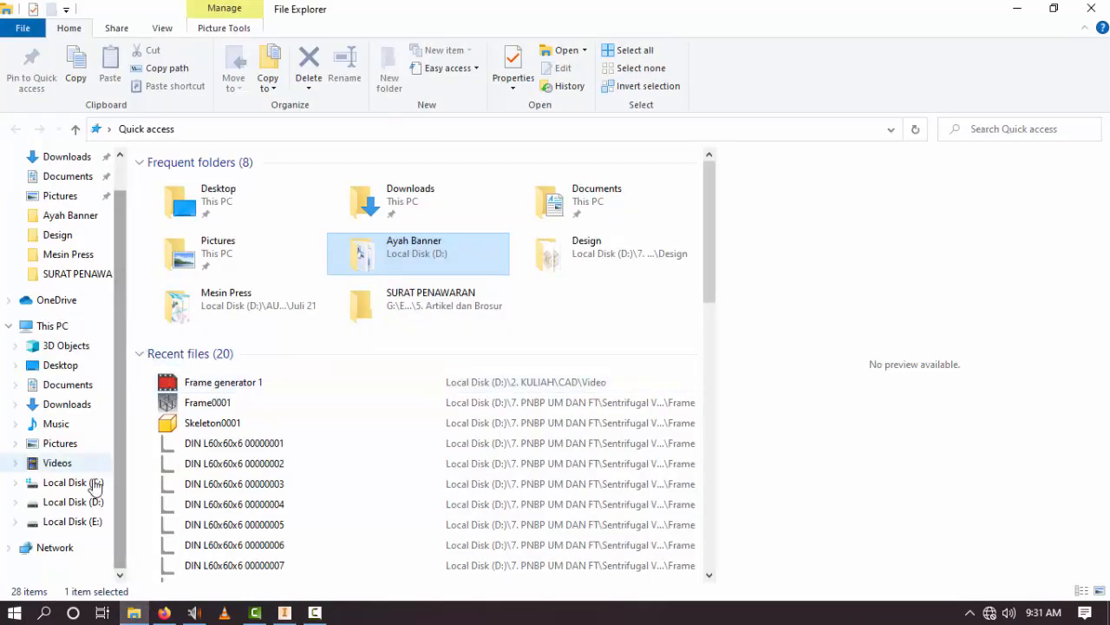
click(86, 501)
scroll(221, 295, down, 6)
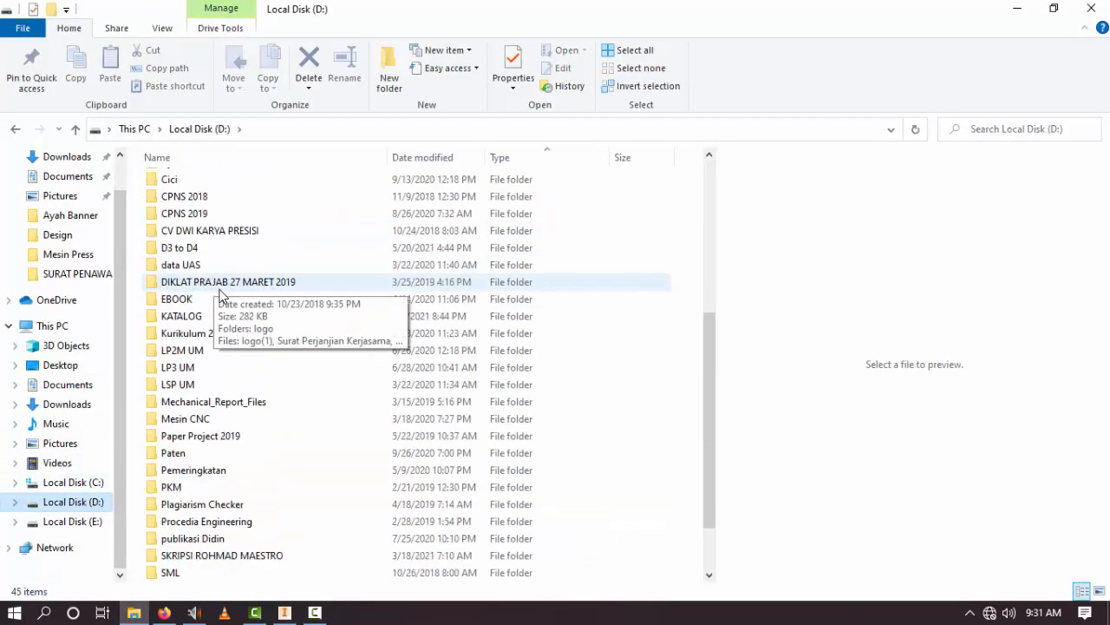
scroll(220, 295, down, 2)
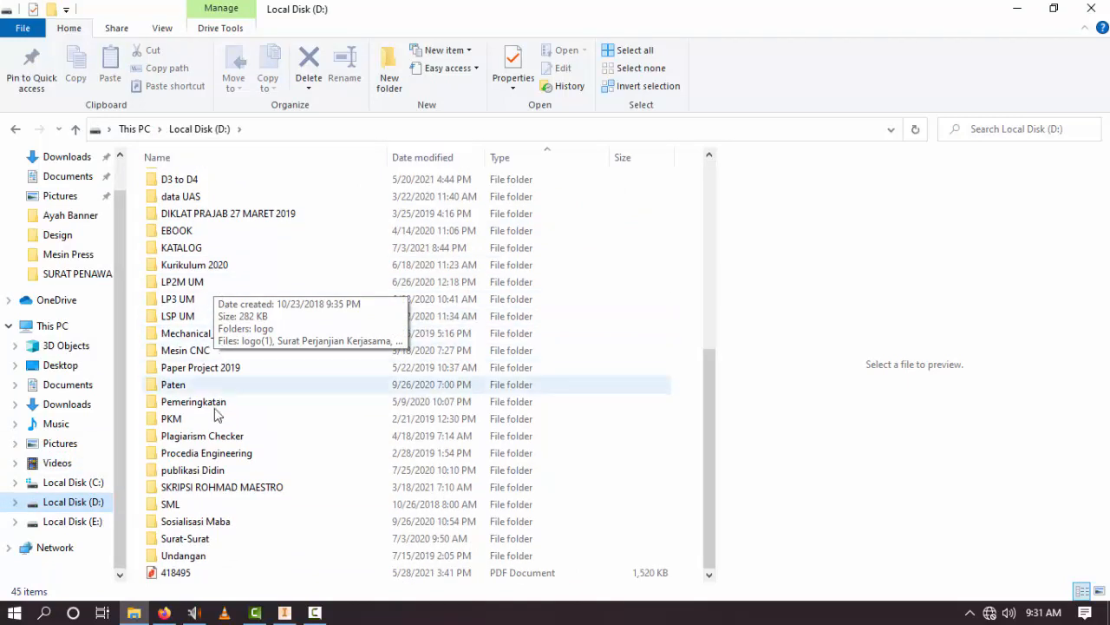
double_click(220, 248)
click(411, 159)
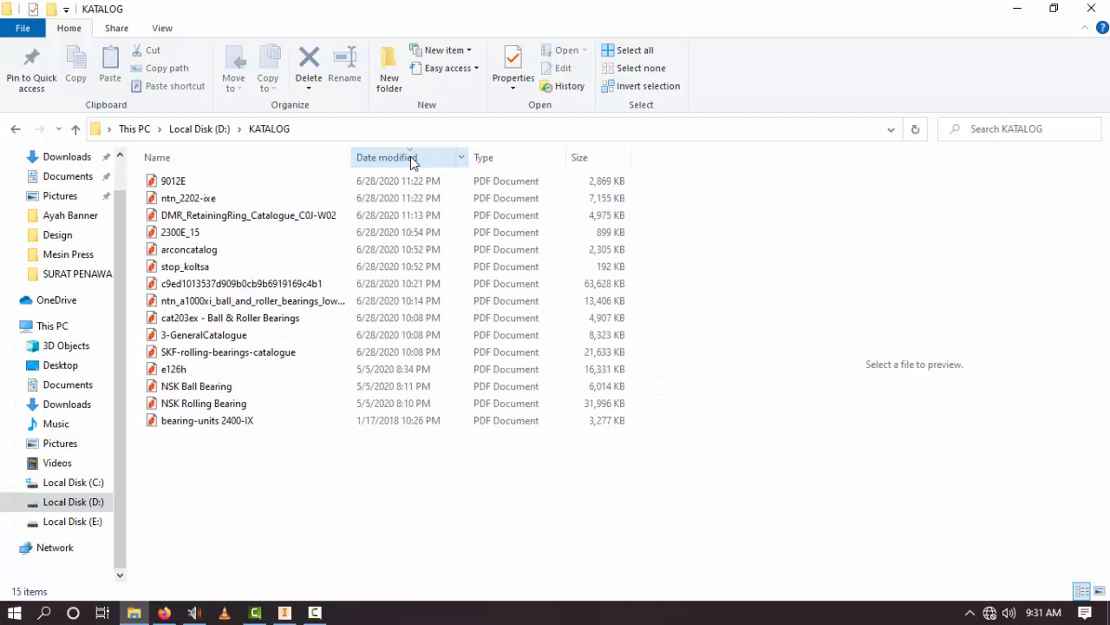
Step: Preview the ntn_2202-ixe, 9012E, DMR retaining ring and 2300E_15 catalogues to look for the bearing-unit catalogue
click(242, 198)
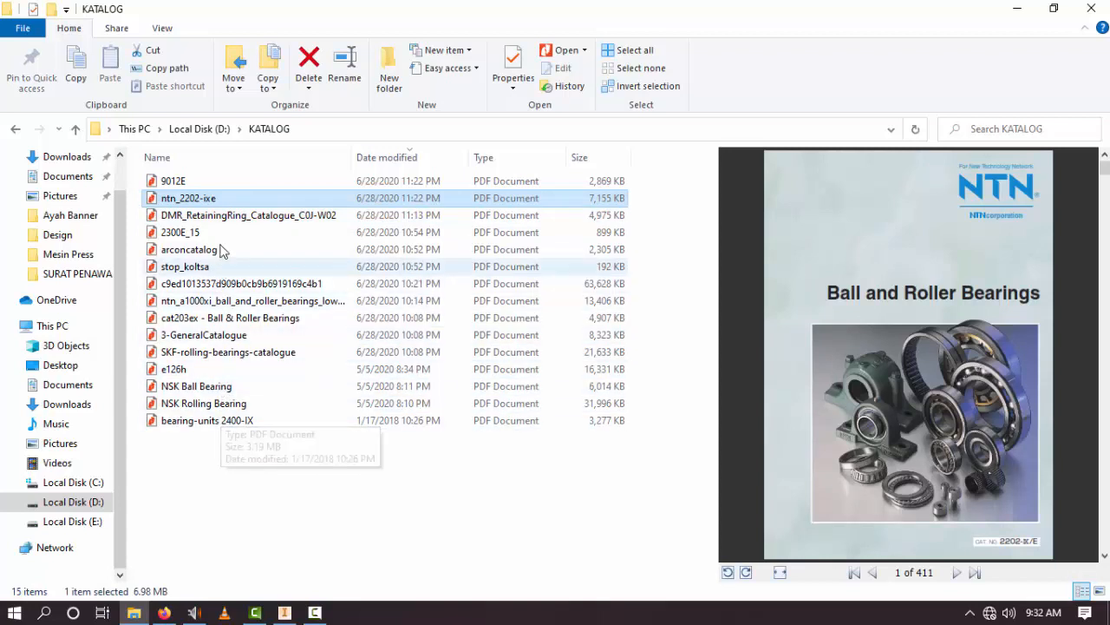
click(228, 185)
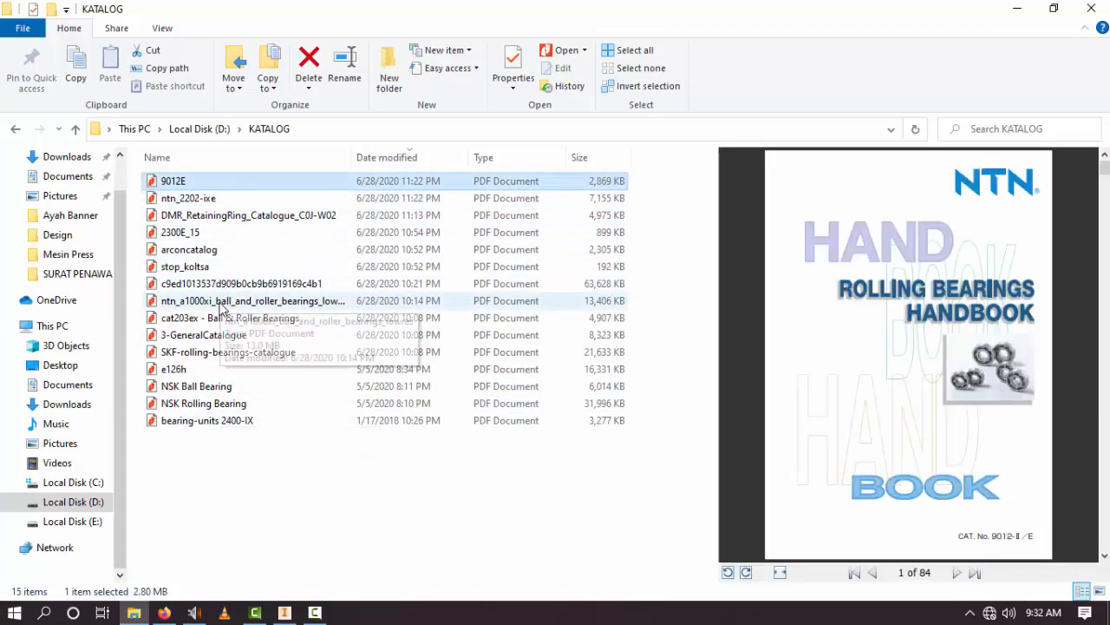
click(222, 297)
click(227, 216)
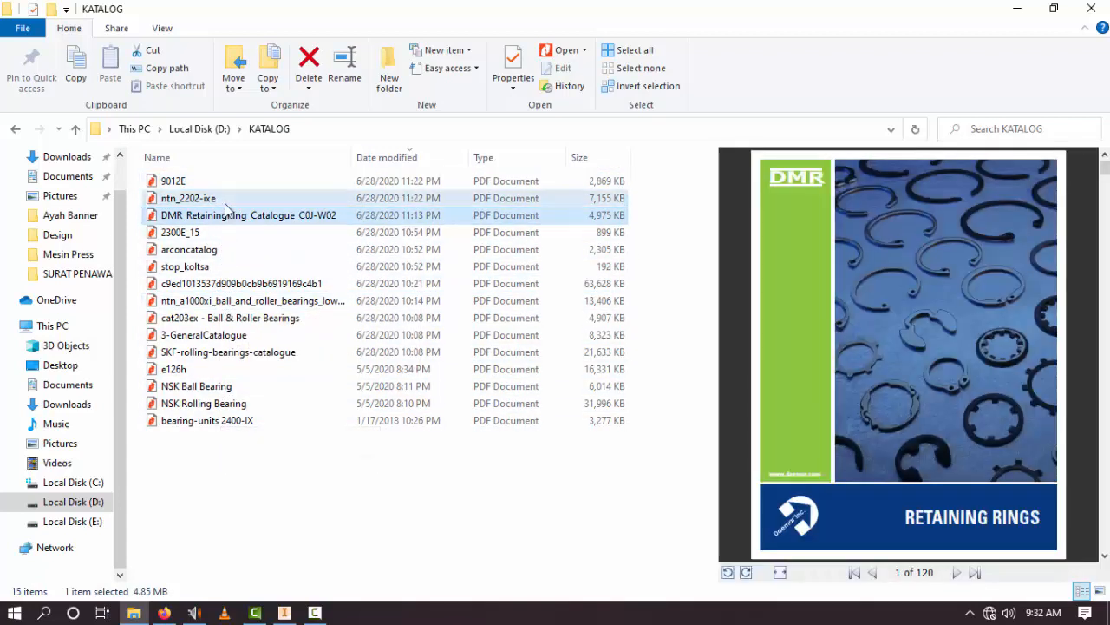
click(222, 199)
scroll(780, 324, down, 5)
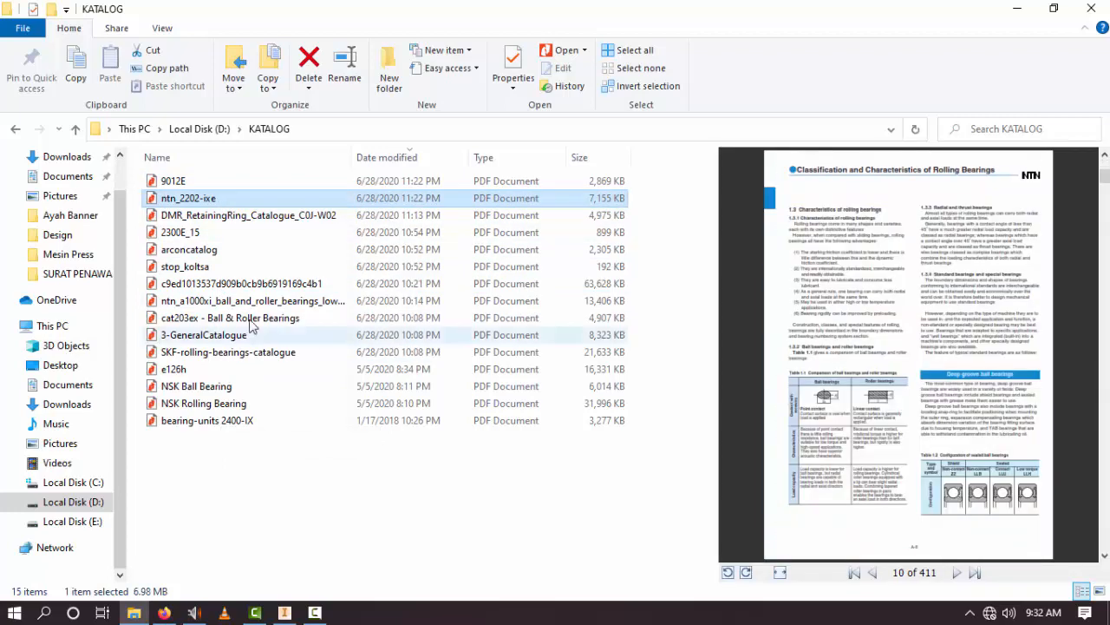
click(245, 232)
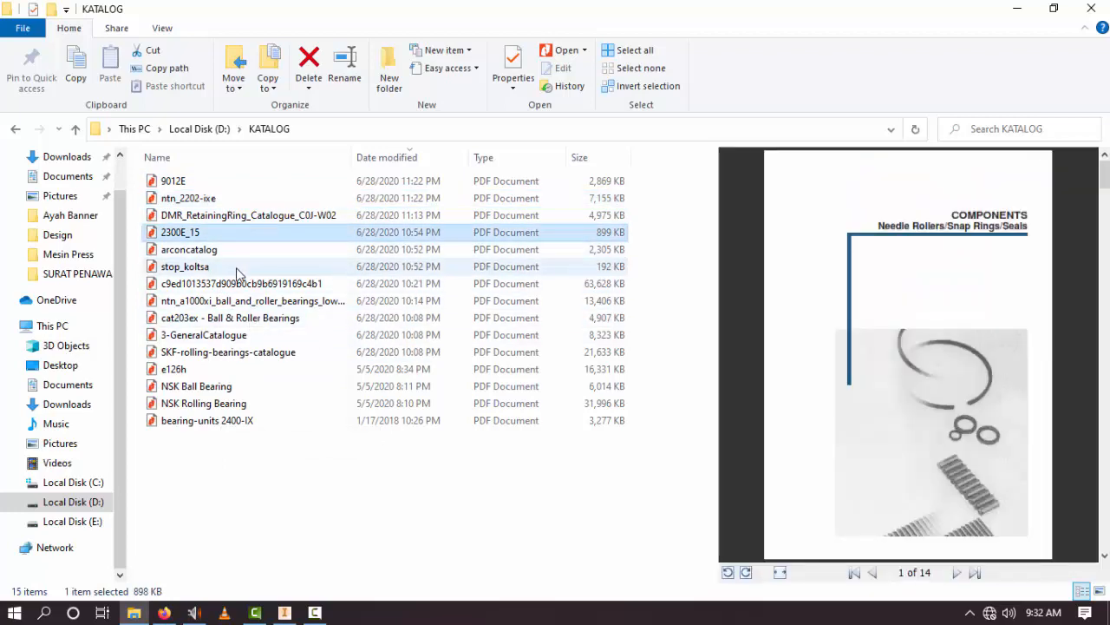
Step: Open the bearing-units 2400-IX PDF catalogue from the KATALOG folder in Nitro Pro
click(219, 423)
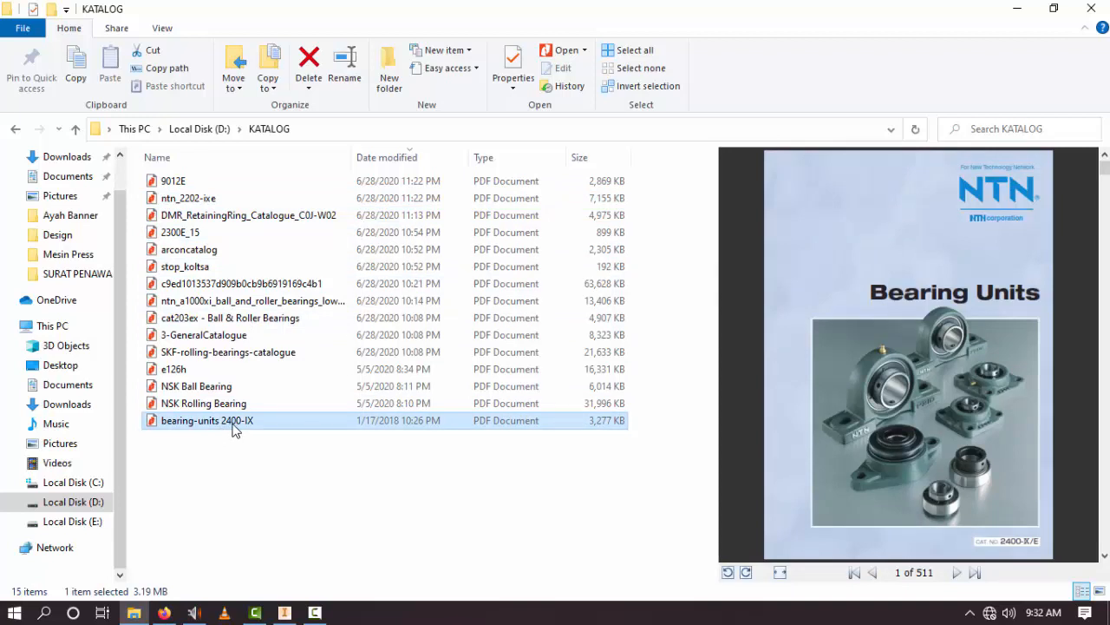
double_click(233, 425)
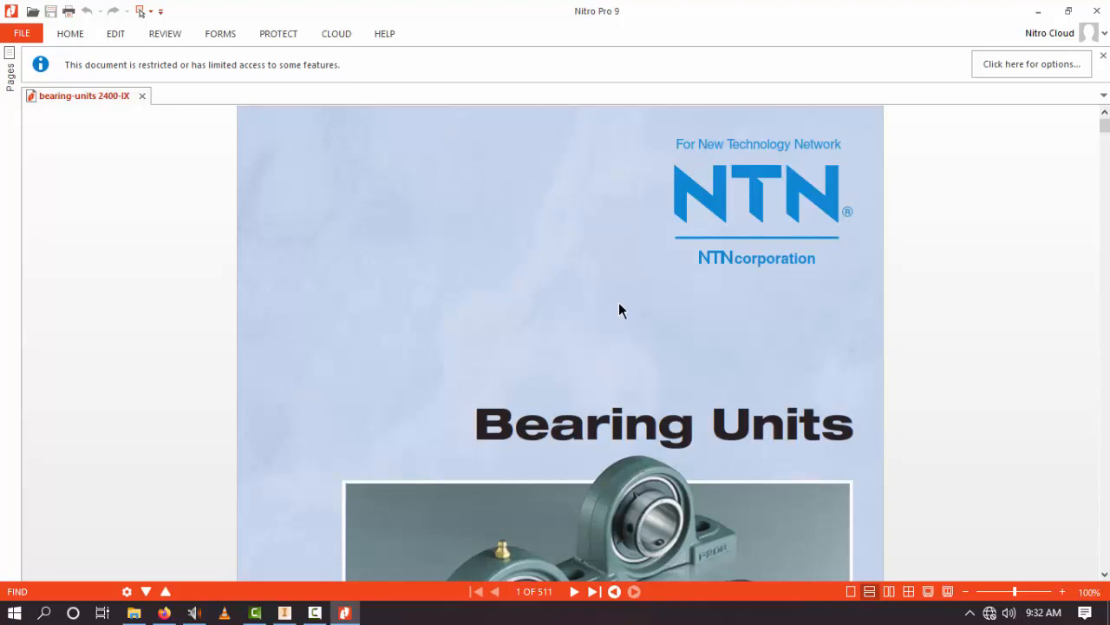
scroll(916, 260, down, 2)
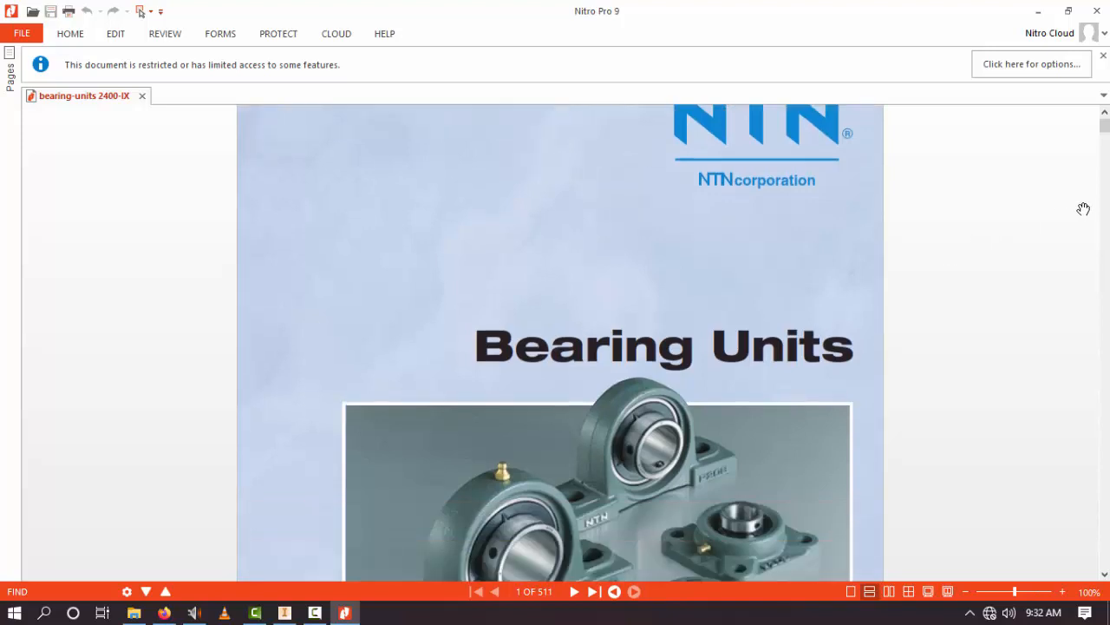
Step: Browse the catalogue's take-up unit pages and its rhombus flanged unit pages (UCFLG, UCFLX, UCFL) for the wanted bearing type
drag(1105, 137, 1106, 402)
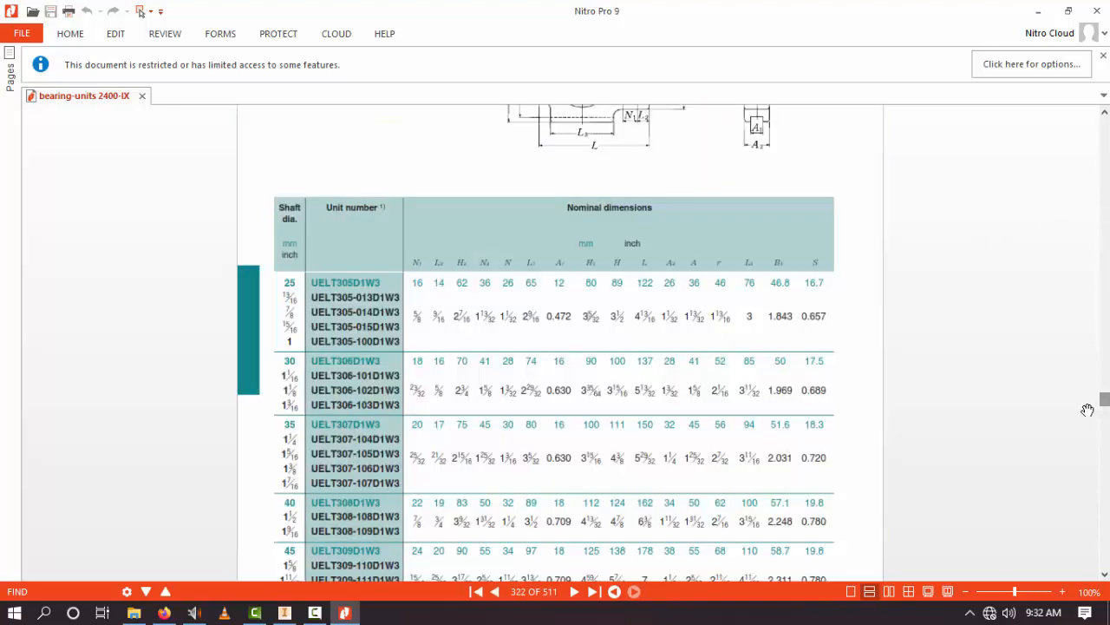
scroll(940, 348, up, 7)
scroll(943, 339, down, 4)
scroll(946, 335, up, 4)
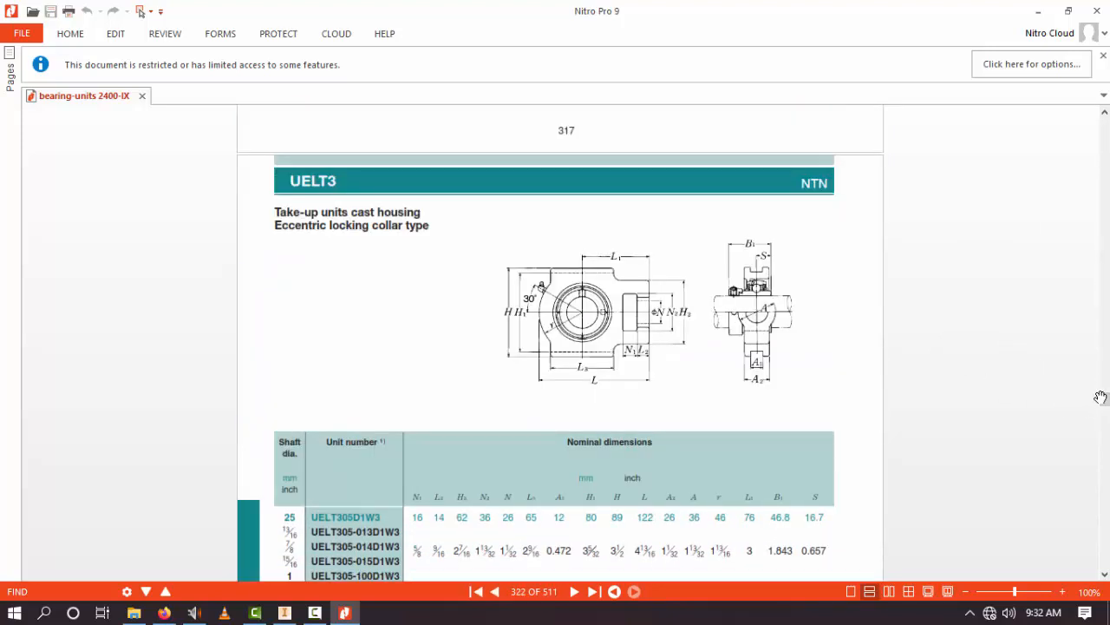
drag(1105, 397, 1104, 275)
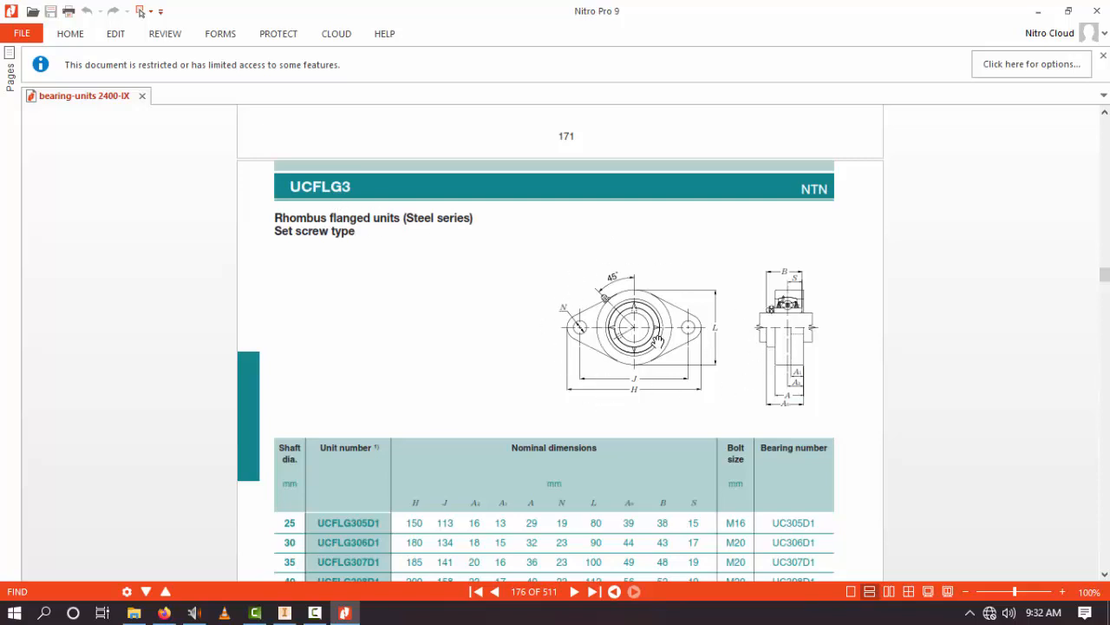
scroll(658, 340, up, 15)
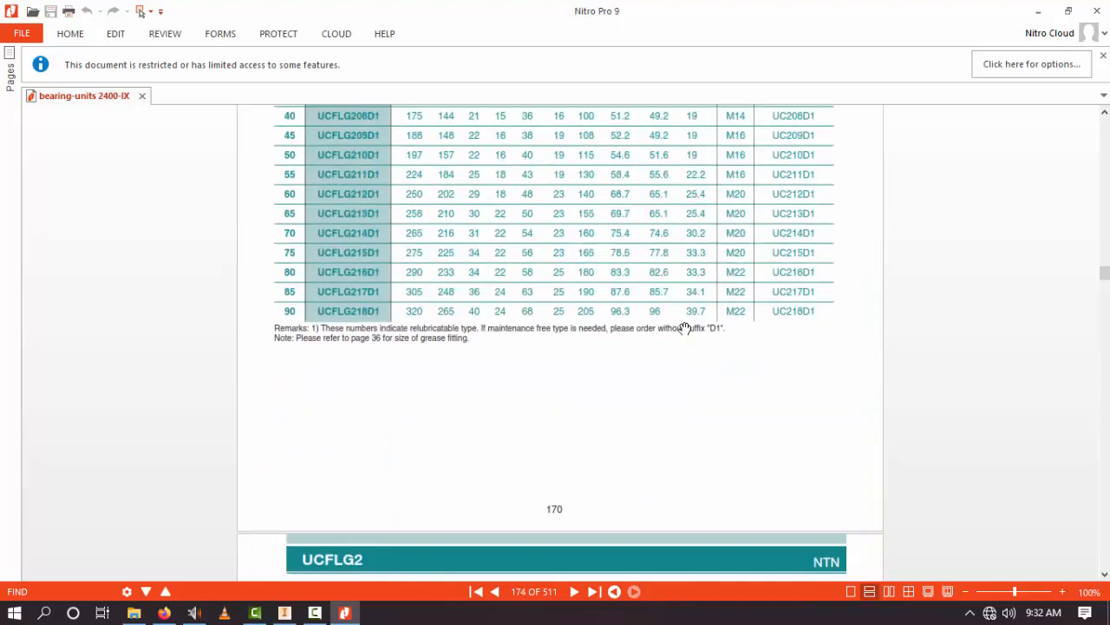
scroll(685, 327, up, 15)
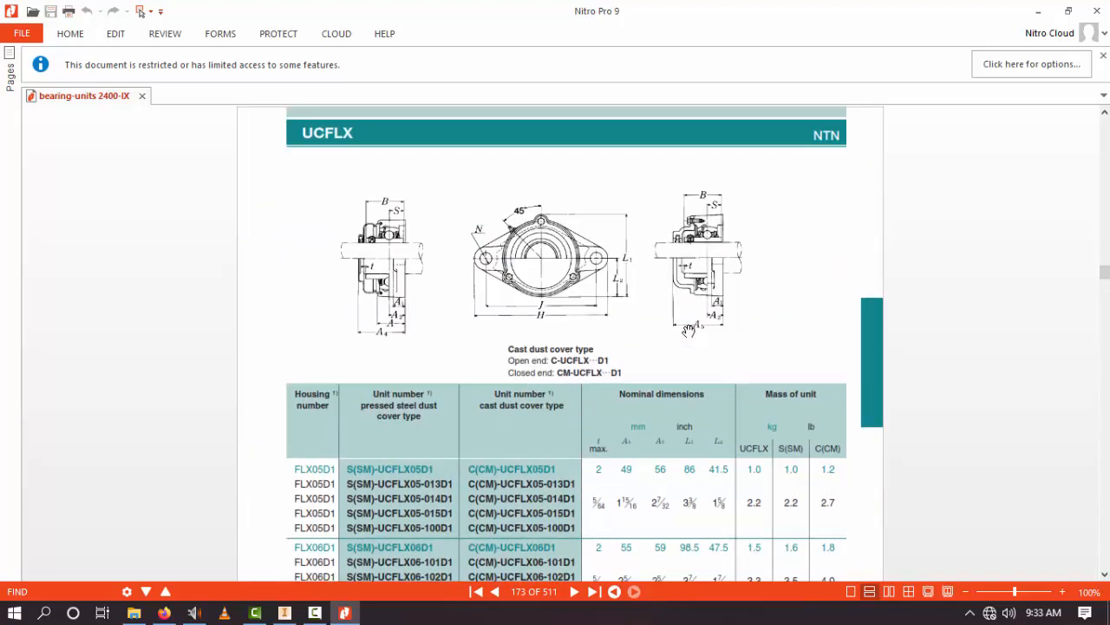
scroll(687, 330, up, 15)
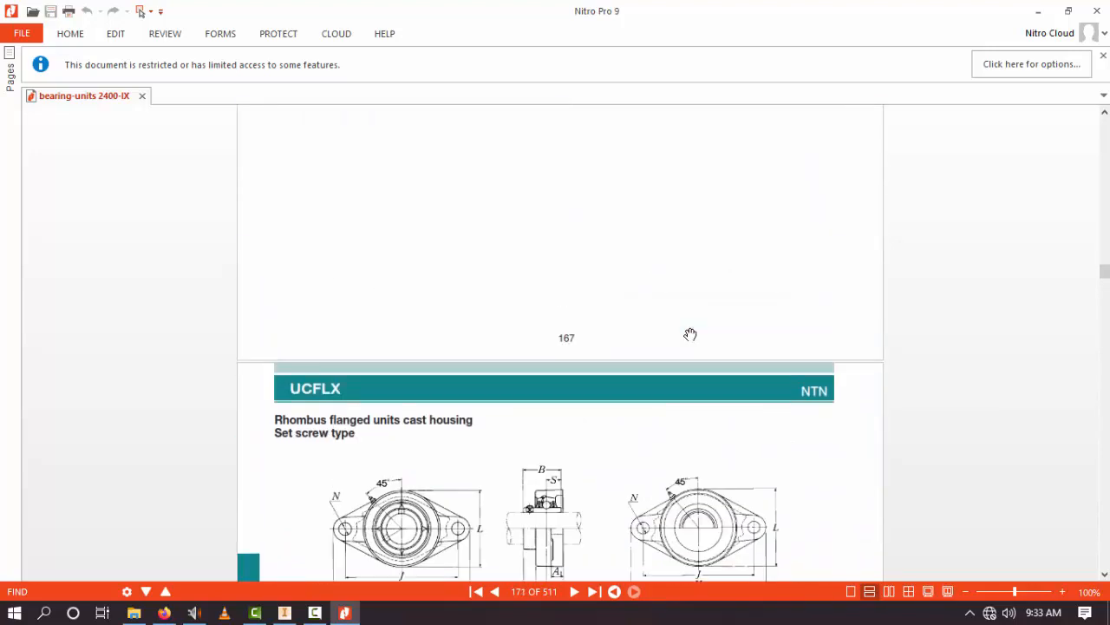
scroll(690, 334, up, 15)
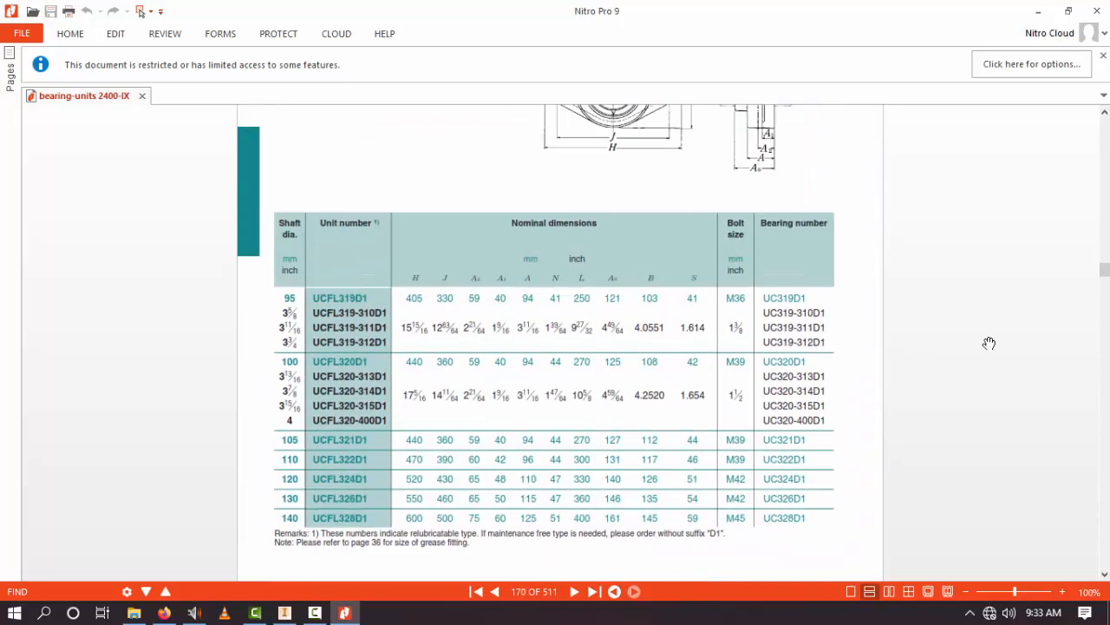
scroll(1041, 309, up, 5)
Step: Find the UCF3 square flanged unit dimension table covering shaft diameters 25 to 55 mm
drag(1104, 269, 1104, 247)
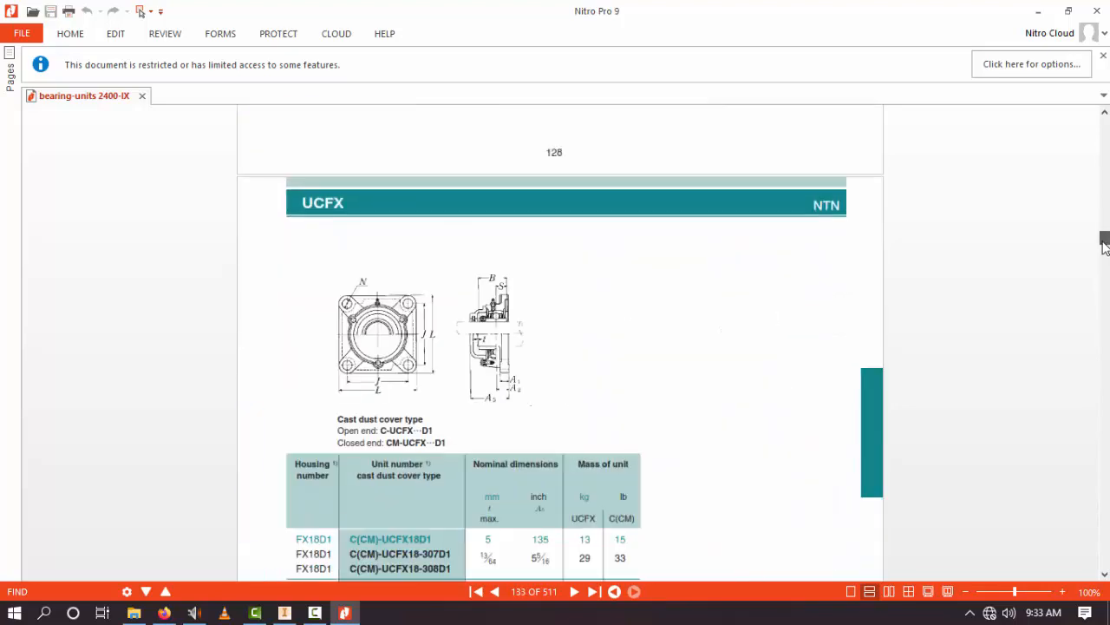
scroll(695, 323, down, 3)
scroll(694, 321, up, 20)
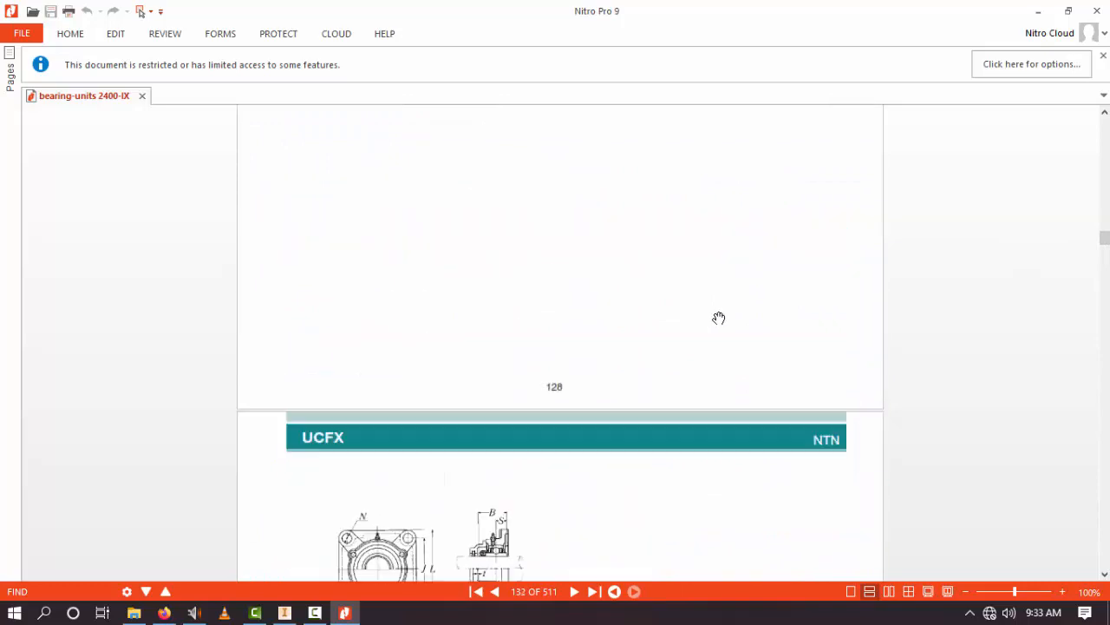
scroll(729, 307, up, 20)
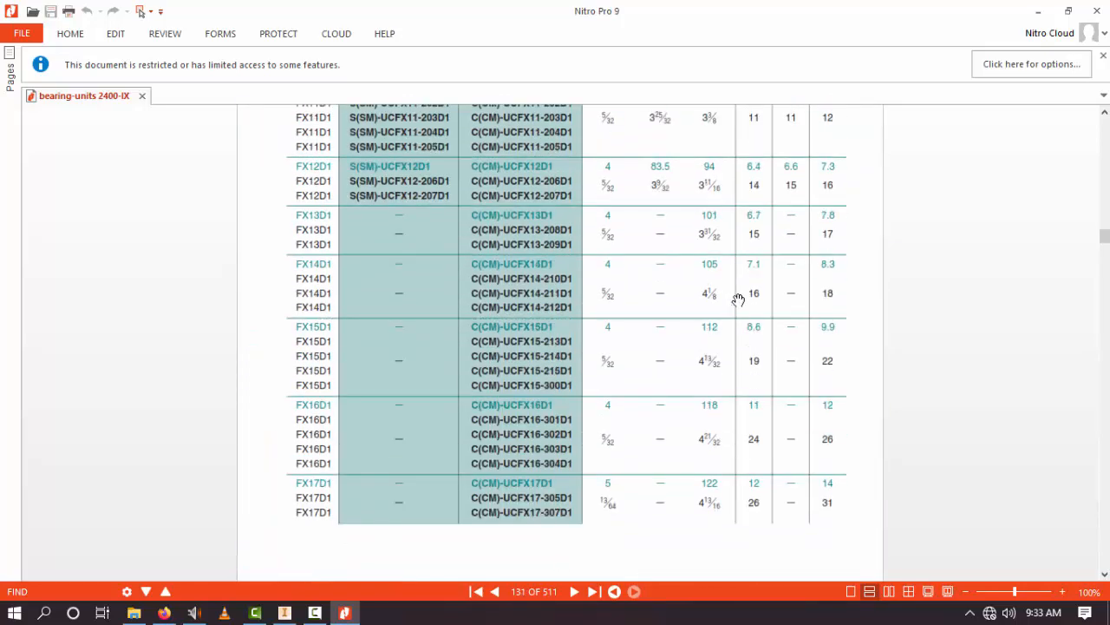
scroll(742, 296, up, 20)
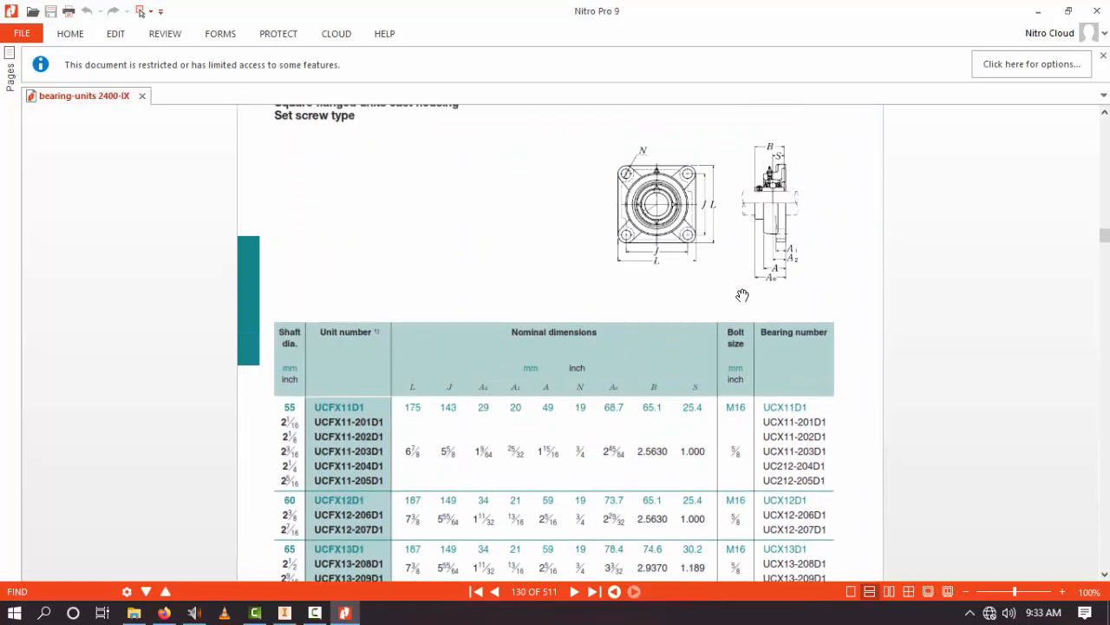
scroll(742, 296, up, 20)
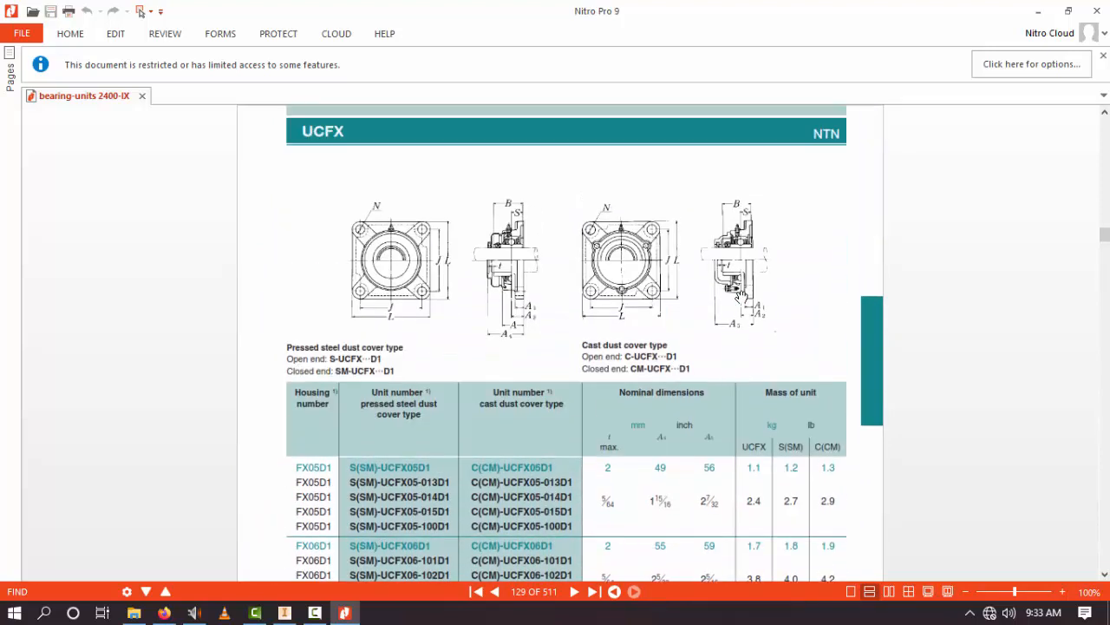
scroll(743, 296, up, 10)
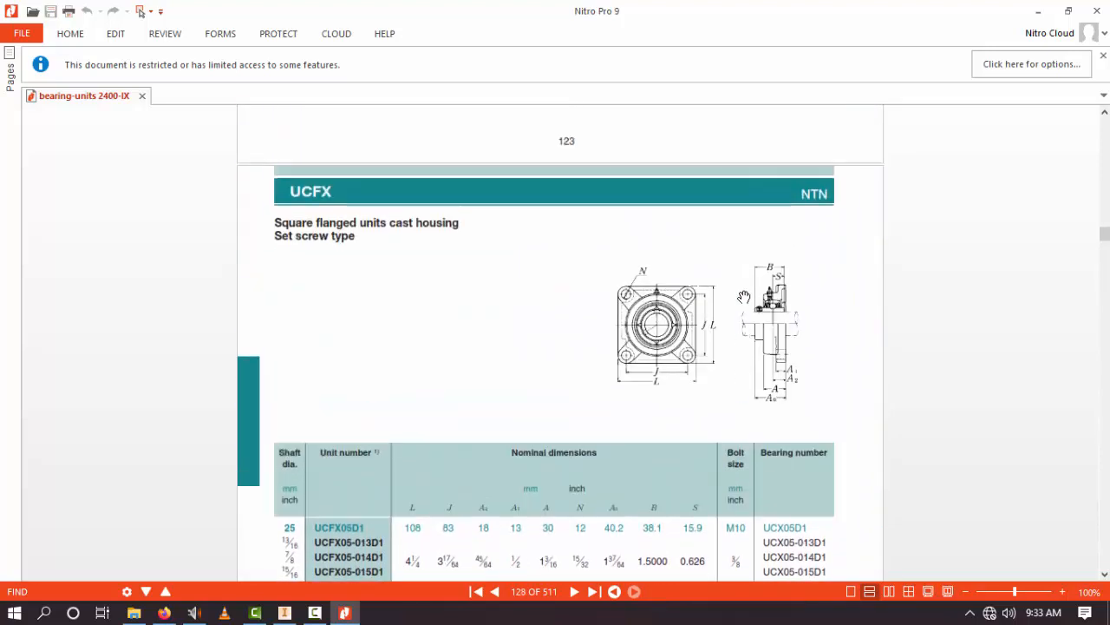
scroll(744, 296, up, 20)
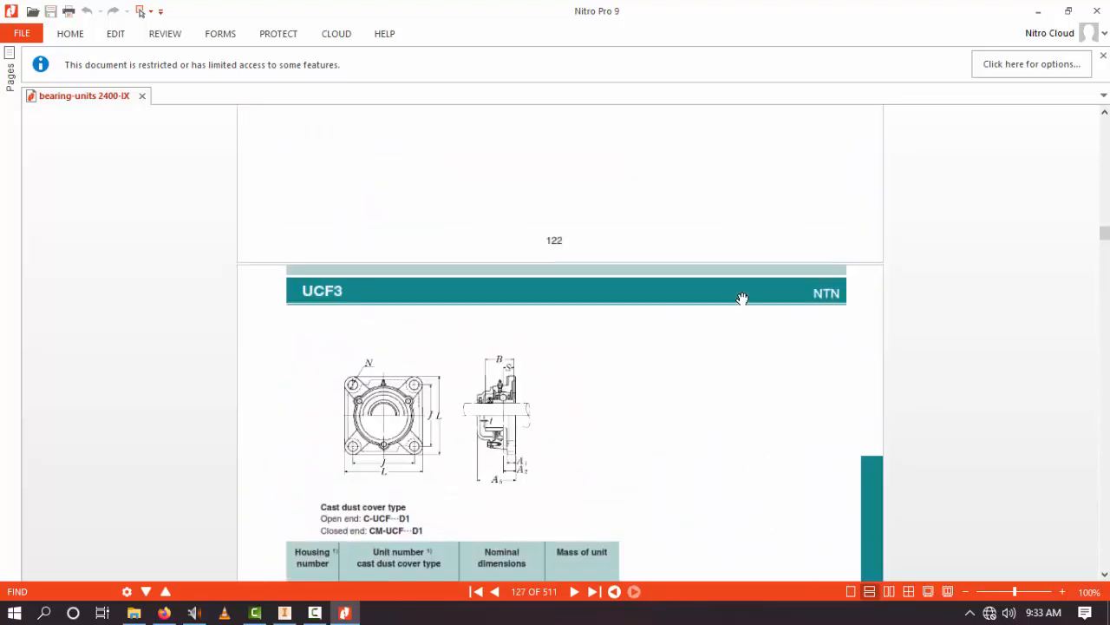
scroll(742, 299, up, 10)
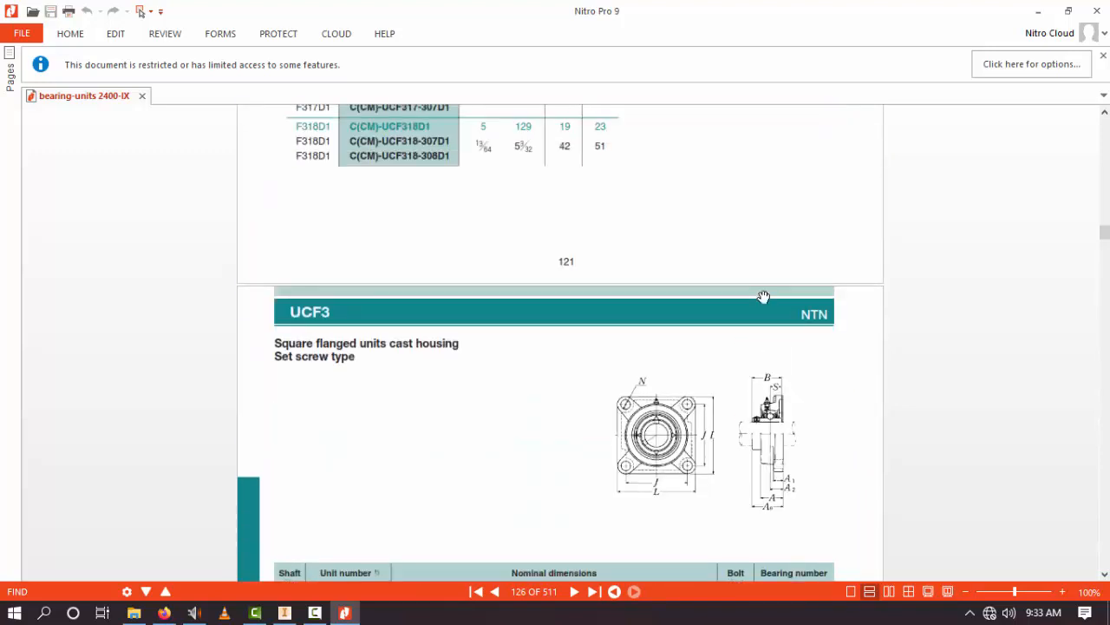
scroll(764, 296, up, 20)
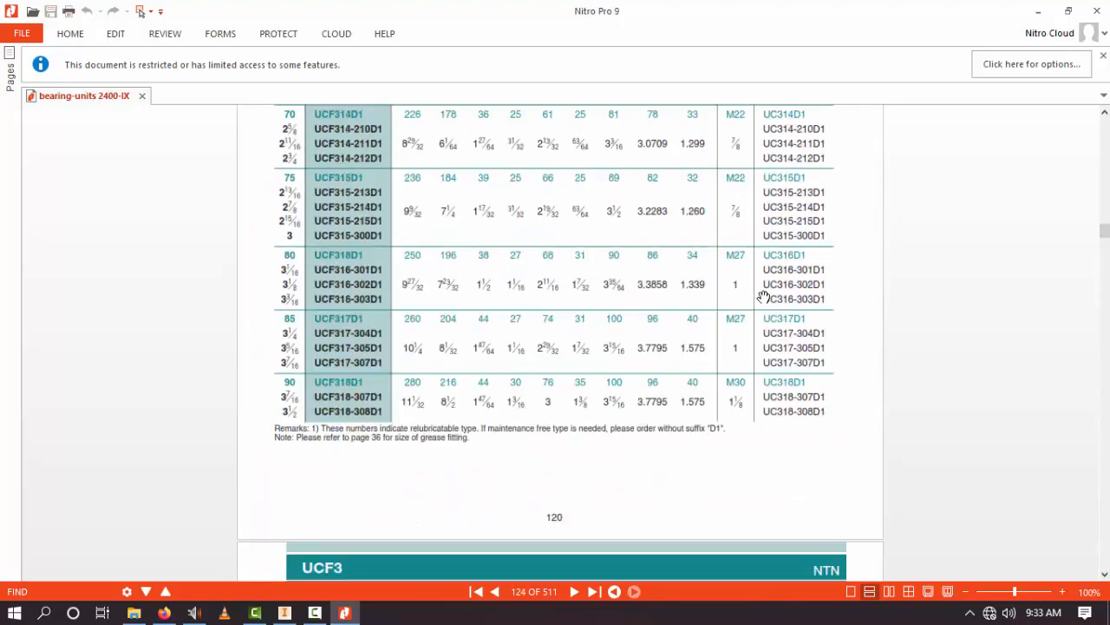
scroll(764, 296, up, 5)
scroll(764, 297, up, 20)
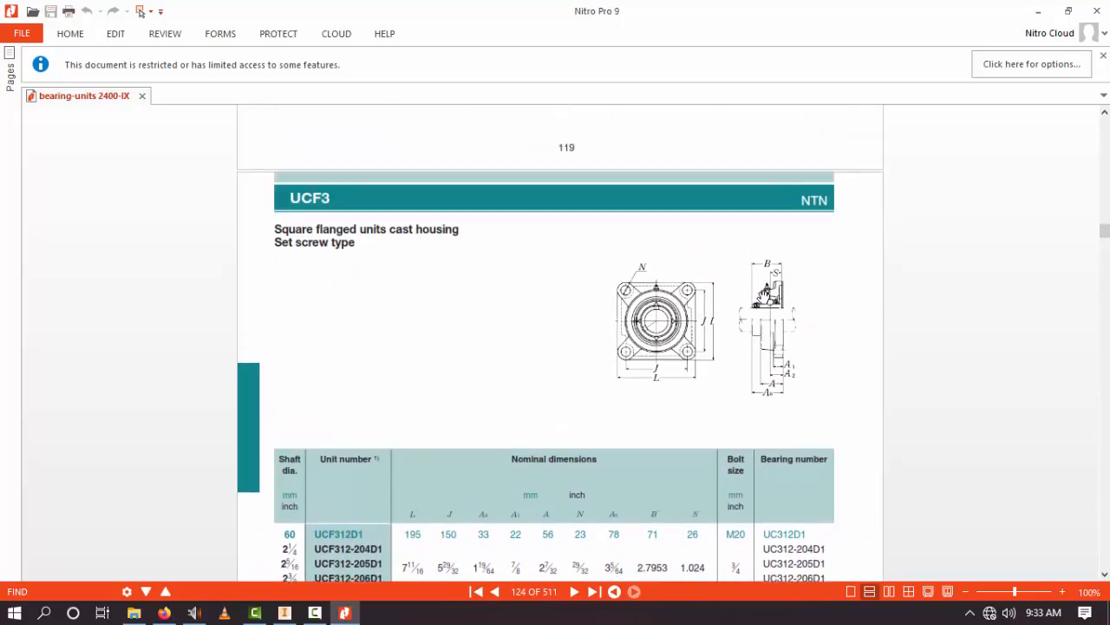
scroll(763, 296, up, 11)
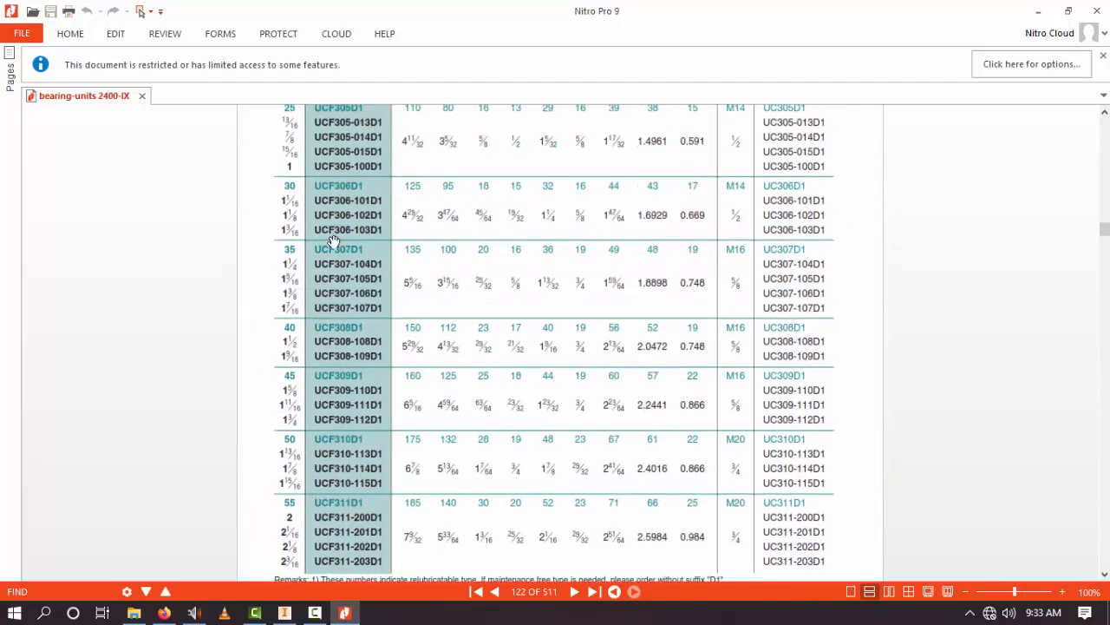
Step: Start the Snipping Tool and capture the UCF306D1 rows for the 30 mm shaft from the UCF3 dimension table
click(14, 613)
text(sni)
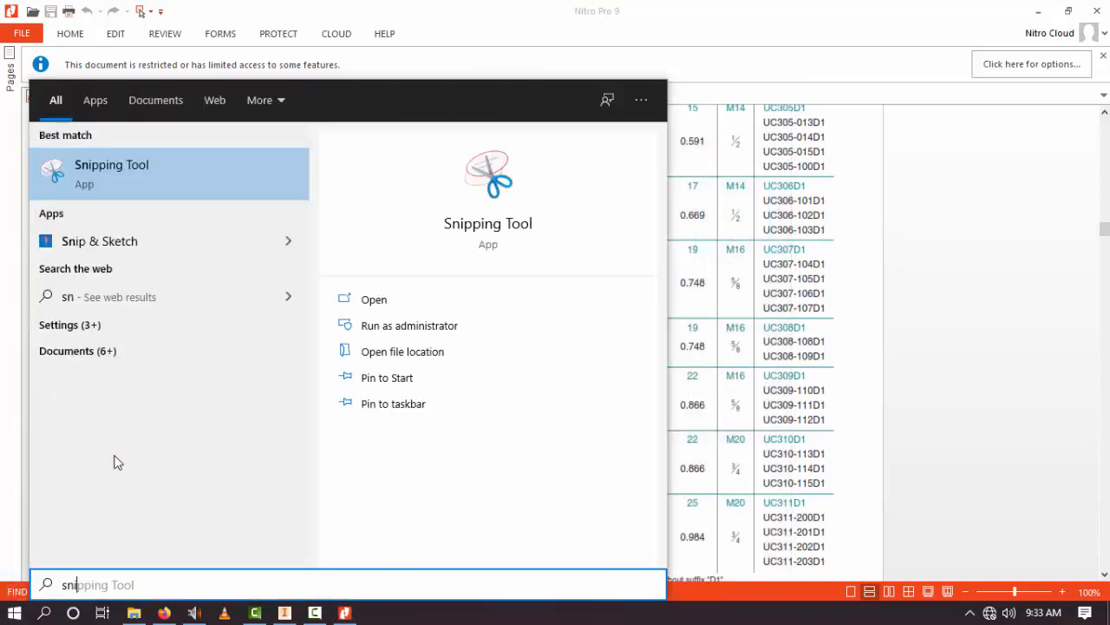
click(149, 163)
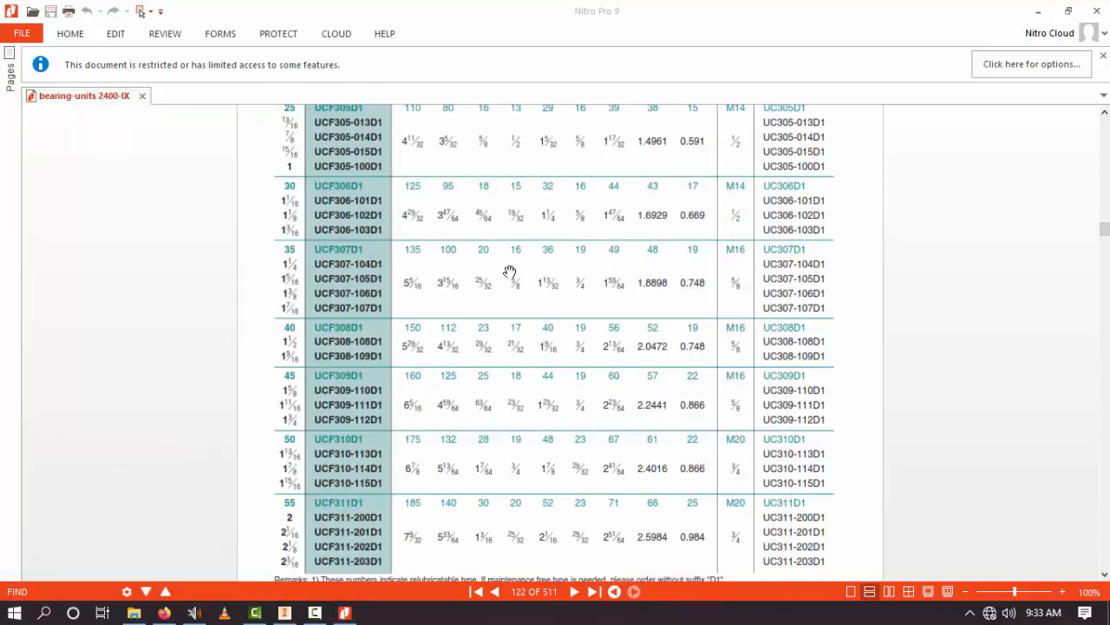
click(677, 68)
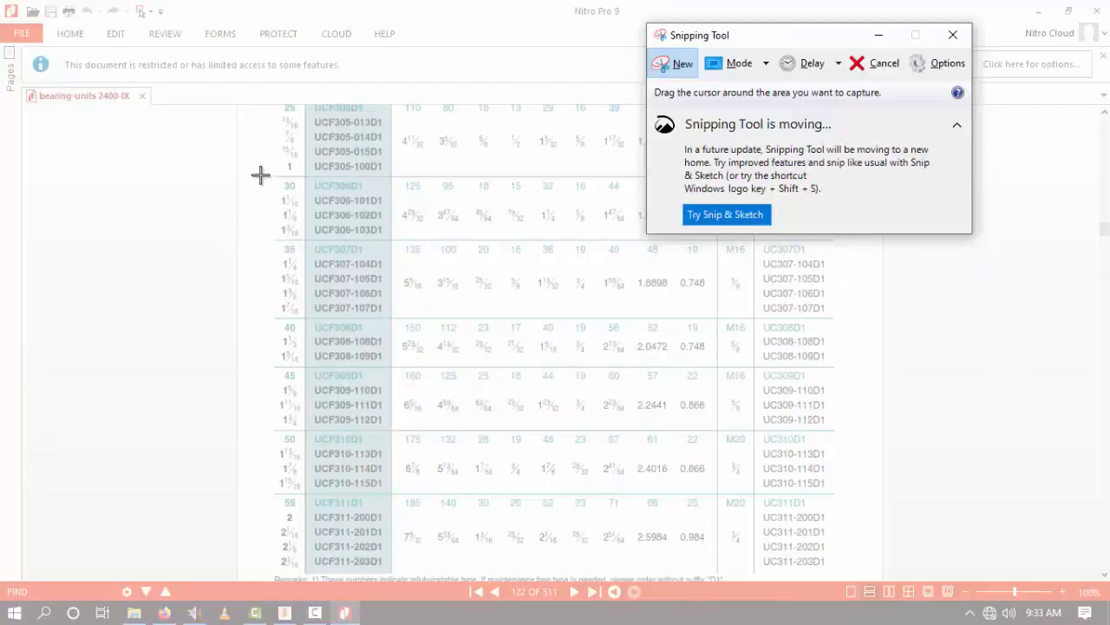
drag(261, 167, 930, 276)
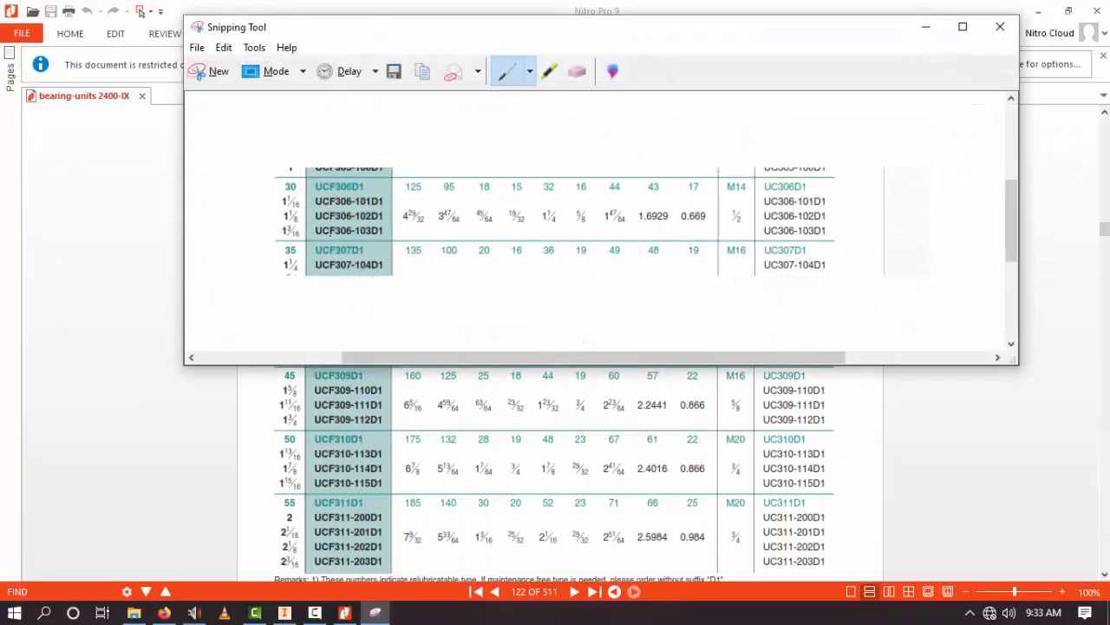
Step: Take a new snip of the UCF3 page showing the unit drawing and the UCF306D1 row, and circle its 125 mm L dimension
scroll(98, 222, up, 2)
click(925, 26)
scroll(723, 220, up, 6)
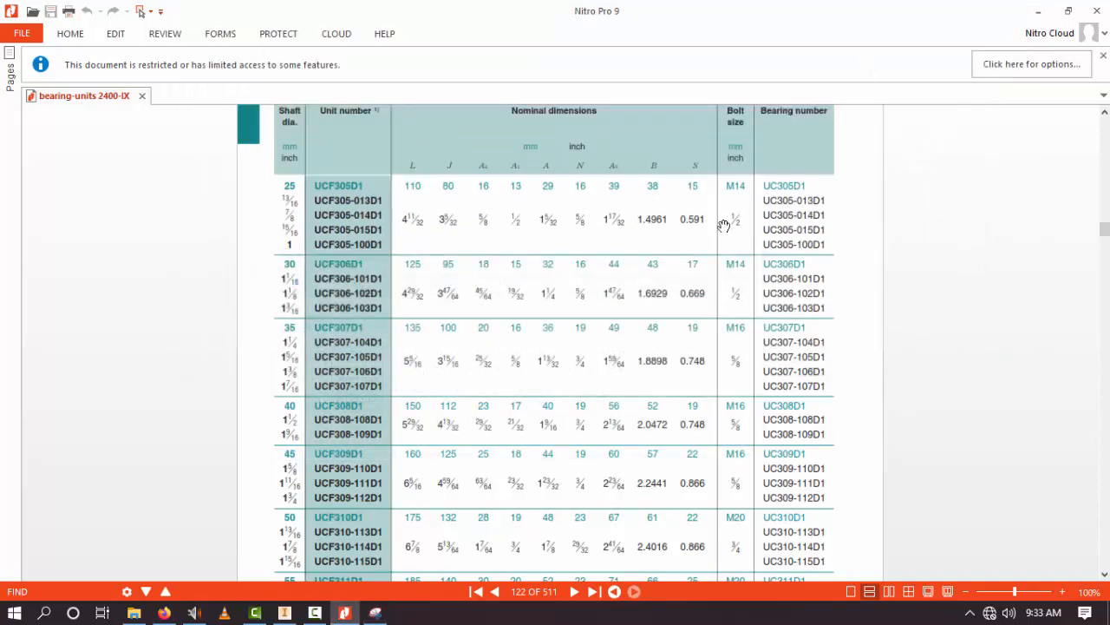
scroll(714, 260, down, 1)
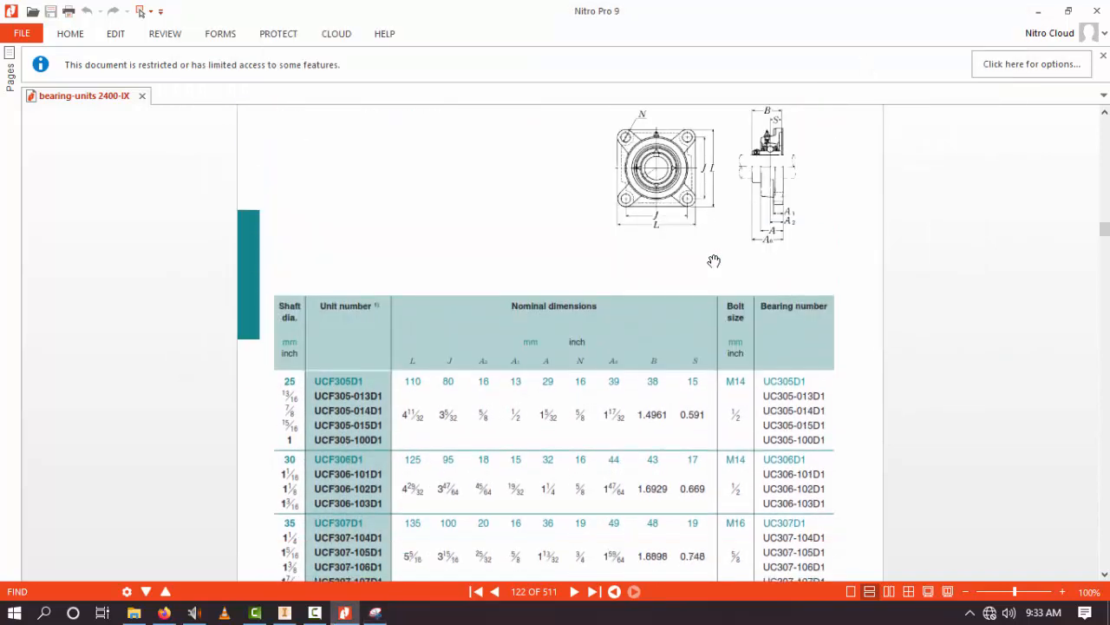
click(375, 613)
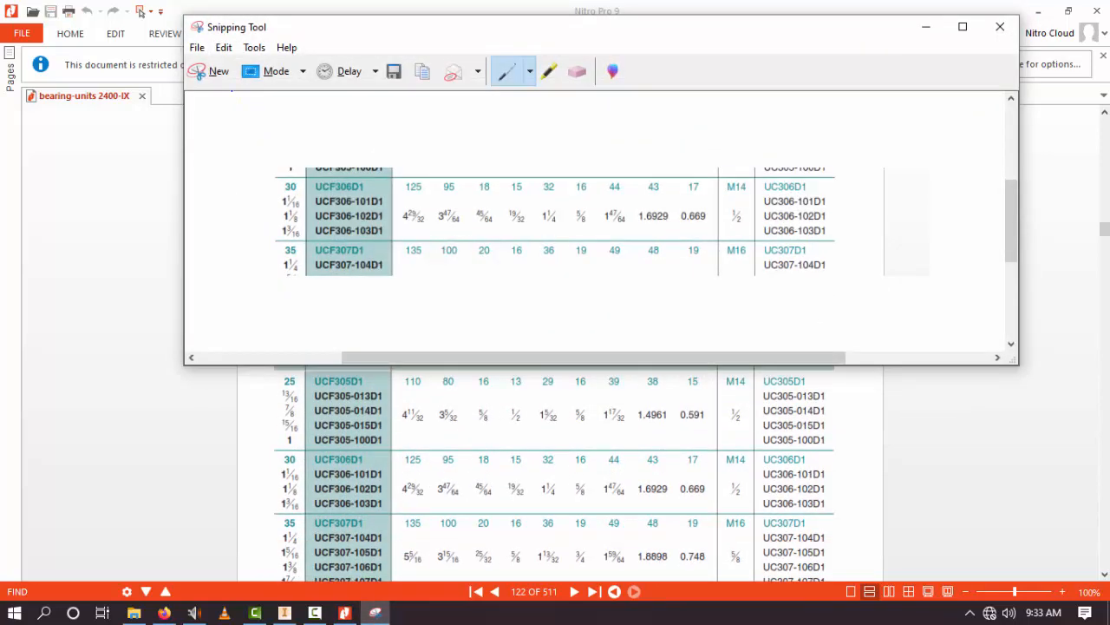
click(221, 74)
drag(228, 109, 877, 519)
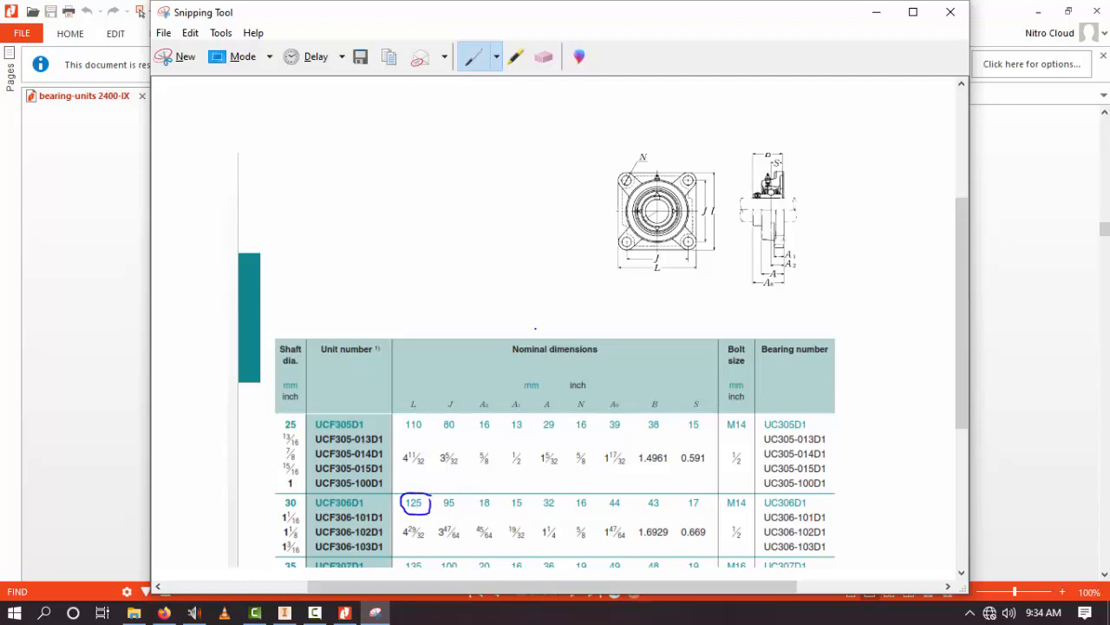
Step: Browse back through the catalogue to find the UCF2 square flanged unit table with the UCF206D1 row for the 30 mm shaft
click(876, 12)
scroll(391, 286, up, 10)
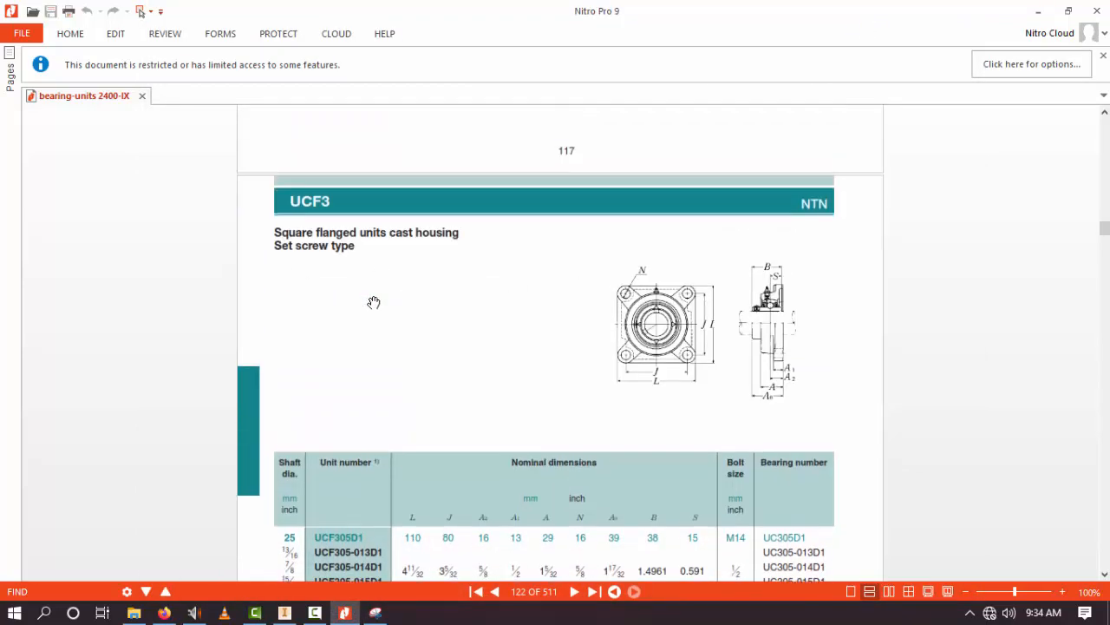
scroll(382, 301, up, 10)
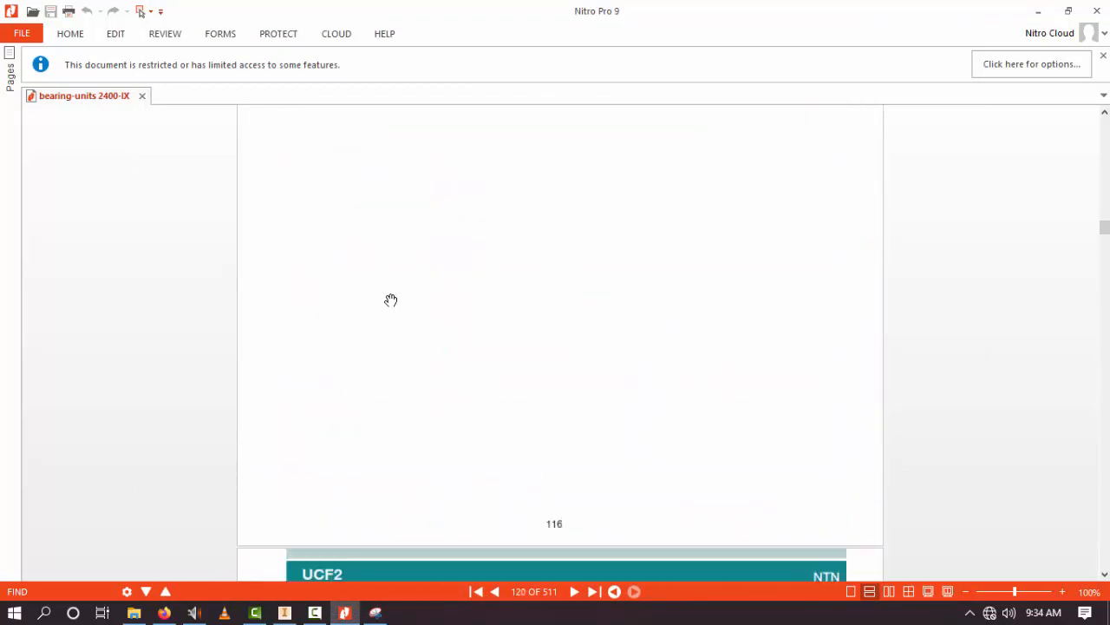
scroll(388, 299, up, 15)
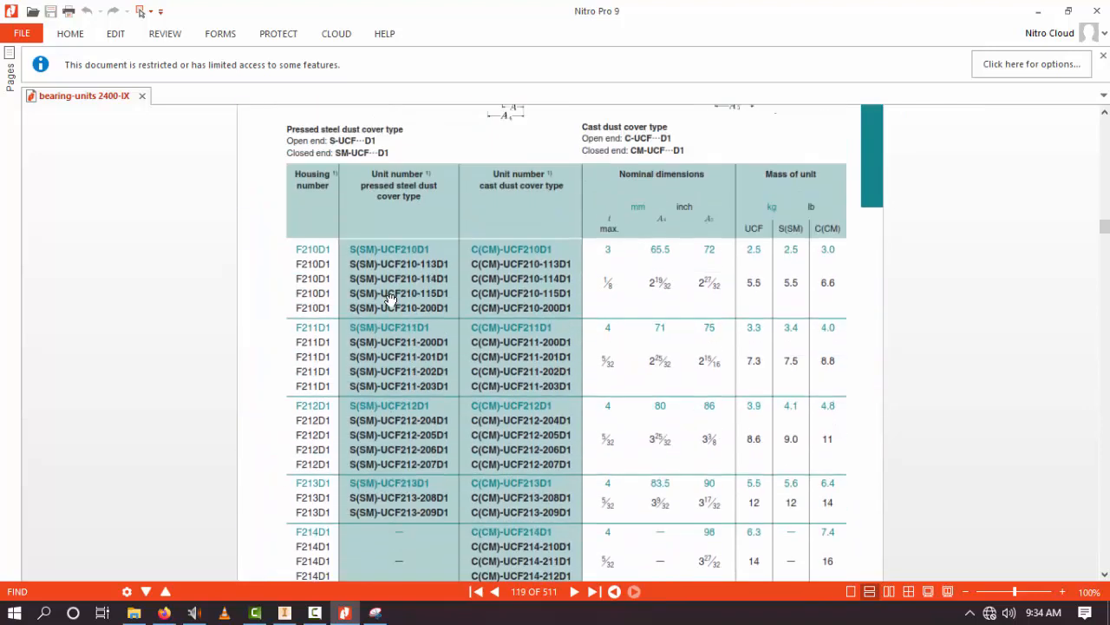
scroll(390, 299, up, 10)
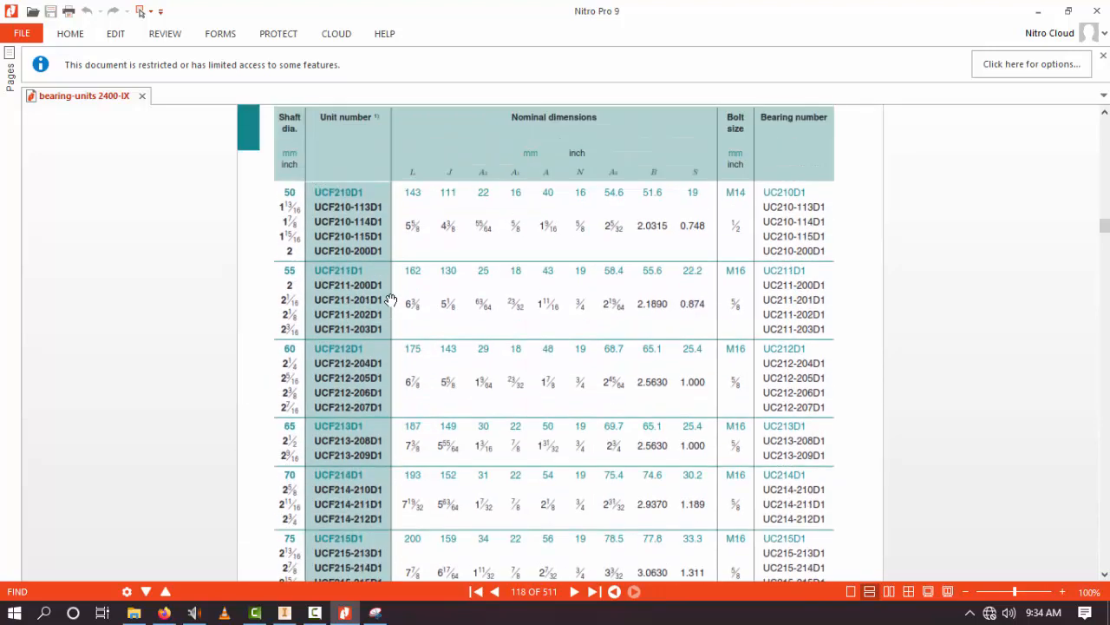
scroll(390, 300, up, 15)
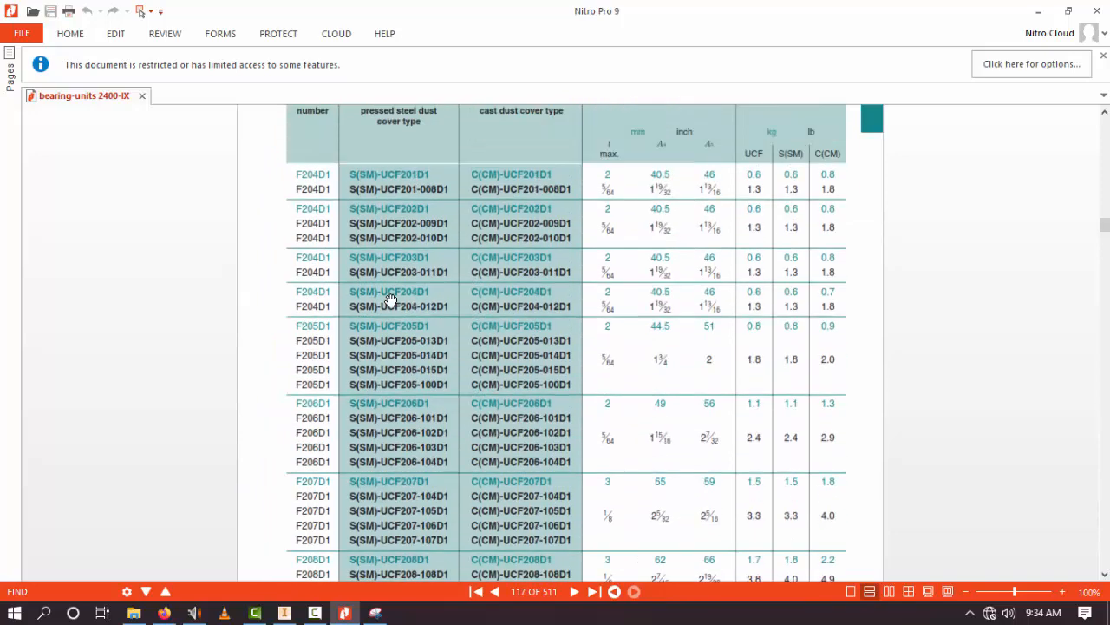
scroll(390, 299, up, 15)
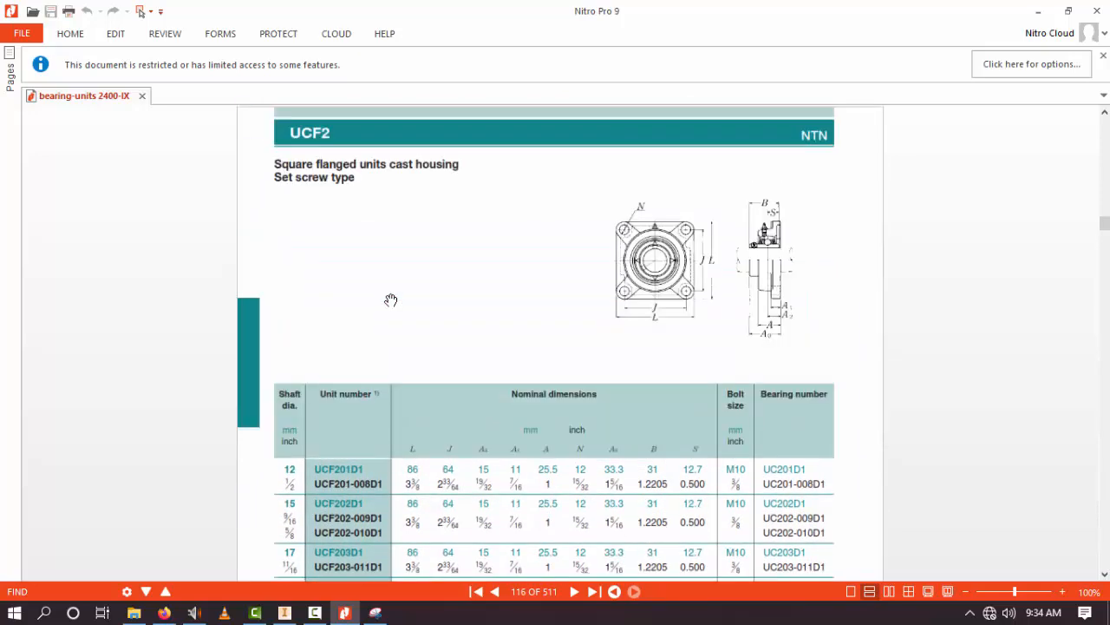
scroll(391, 299, up, 15)
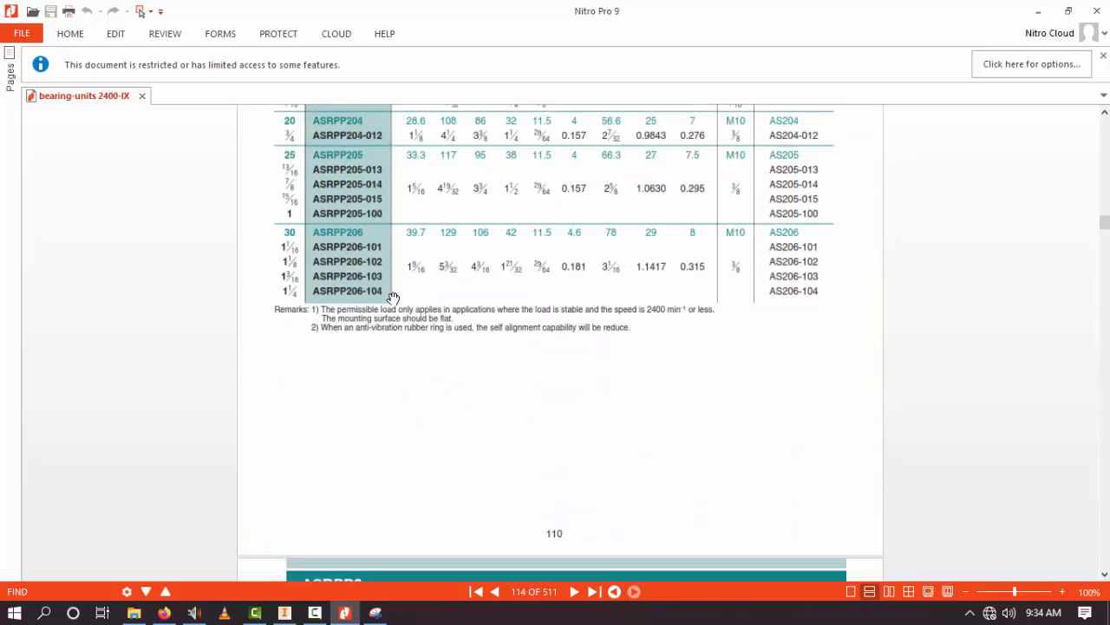
scroll(395, 301, up, 4)
scroll(395, 301, down, 6)
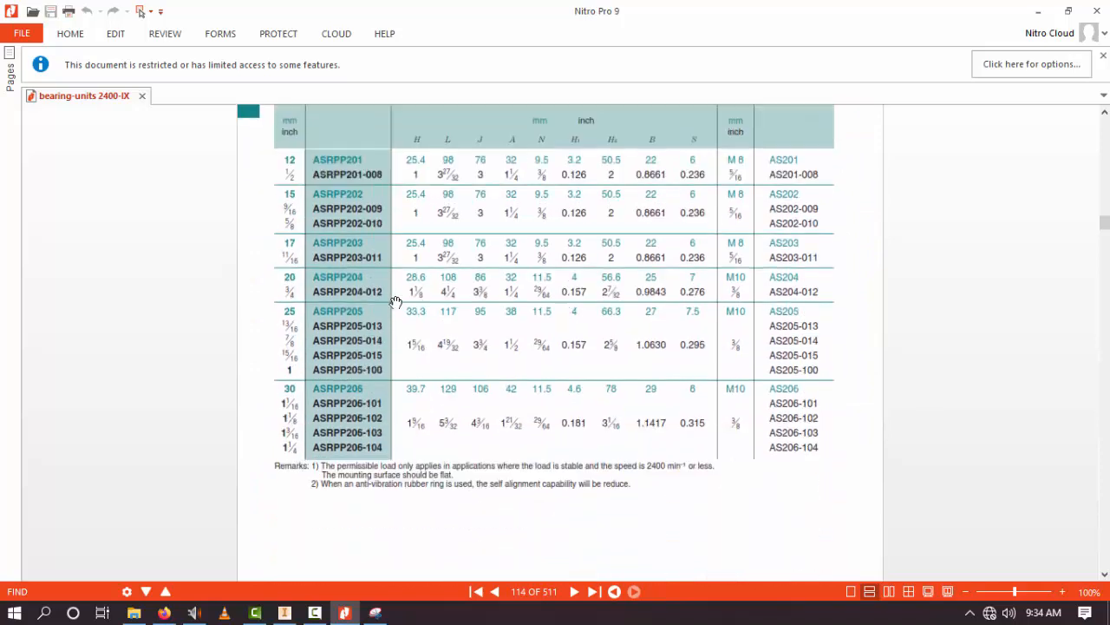
scroll(397, 303, down, 8)
scroll(398, 302, down, 12)
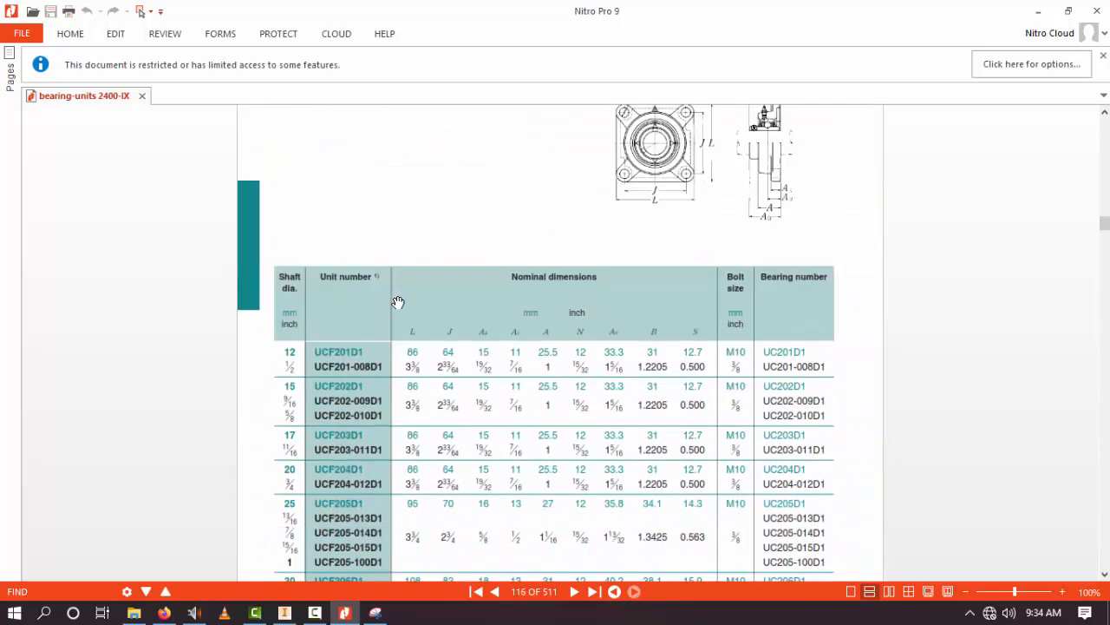
scroll(398, 302, down, 3)
scroll(397, 302, up, 1)
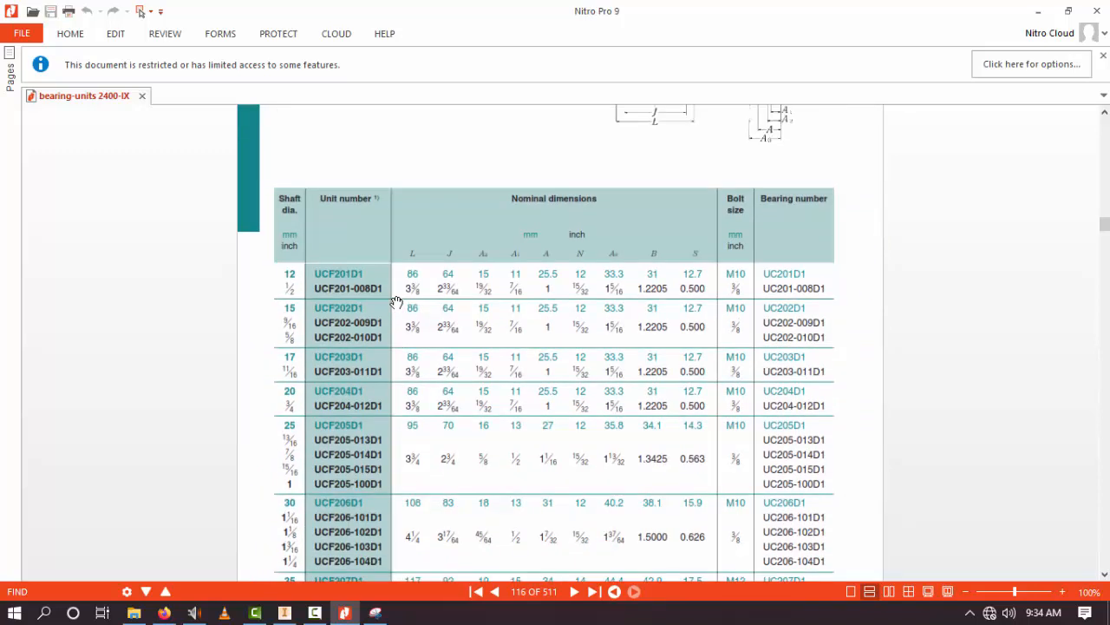
Step: Capture a new snip of the UCF2 unit drawing and dimension table at 75% zoom, including the UCF206D1 rows
ctrl+scroll(382, 284, down, 1)
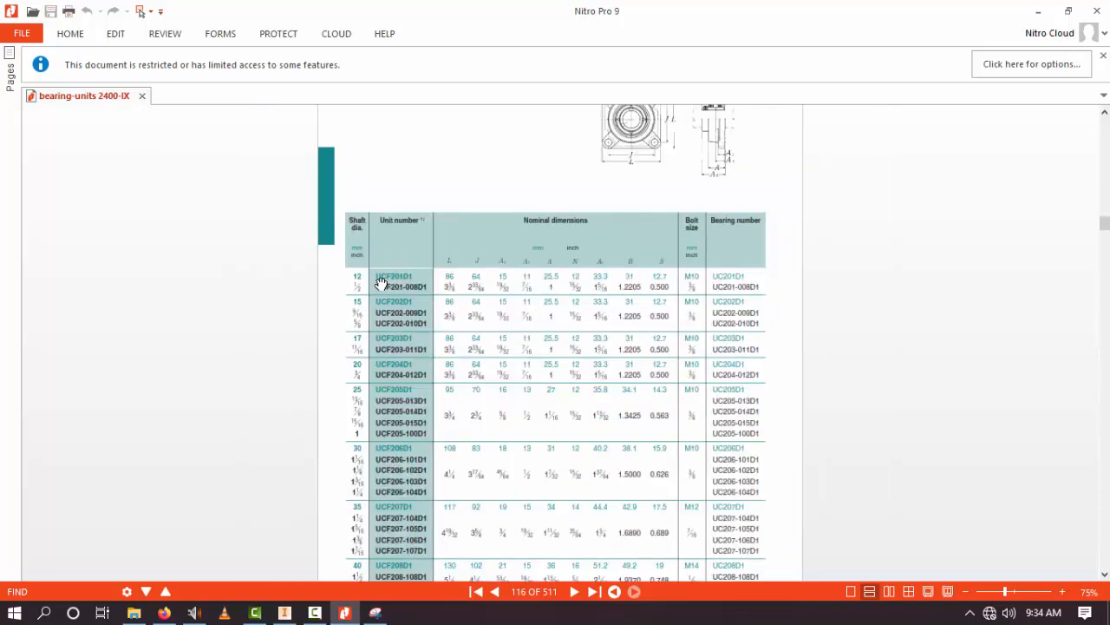
scroll(382, 285, up, 1)
click(375, 613)
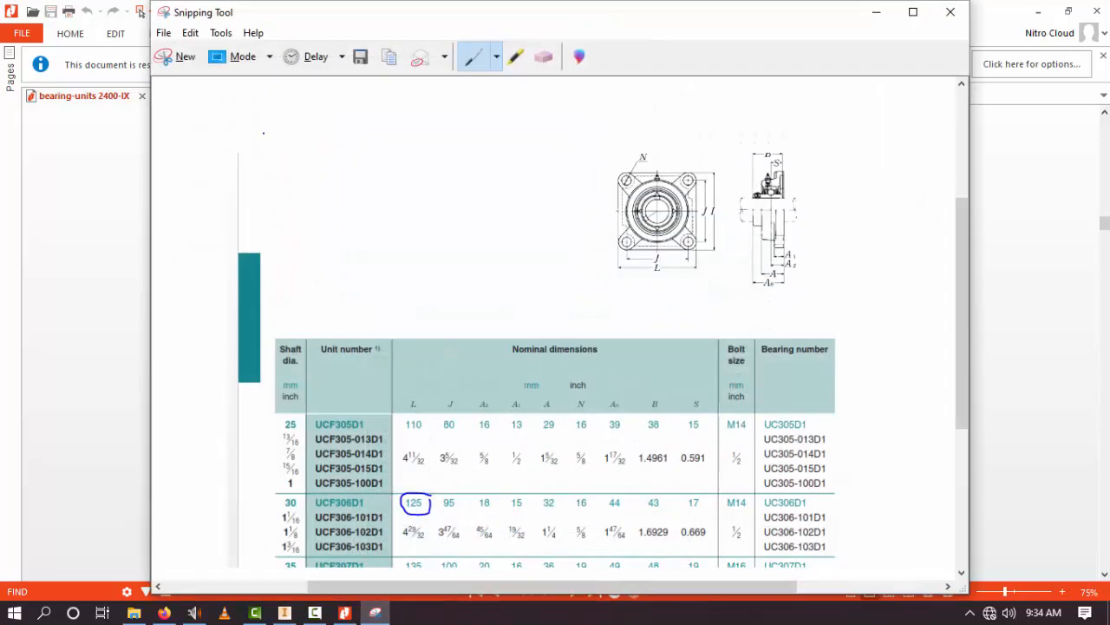
click(190, 64)
drag(307, 104, 819, 547)
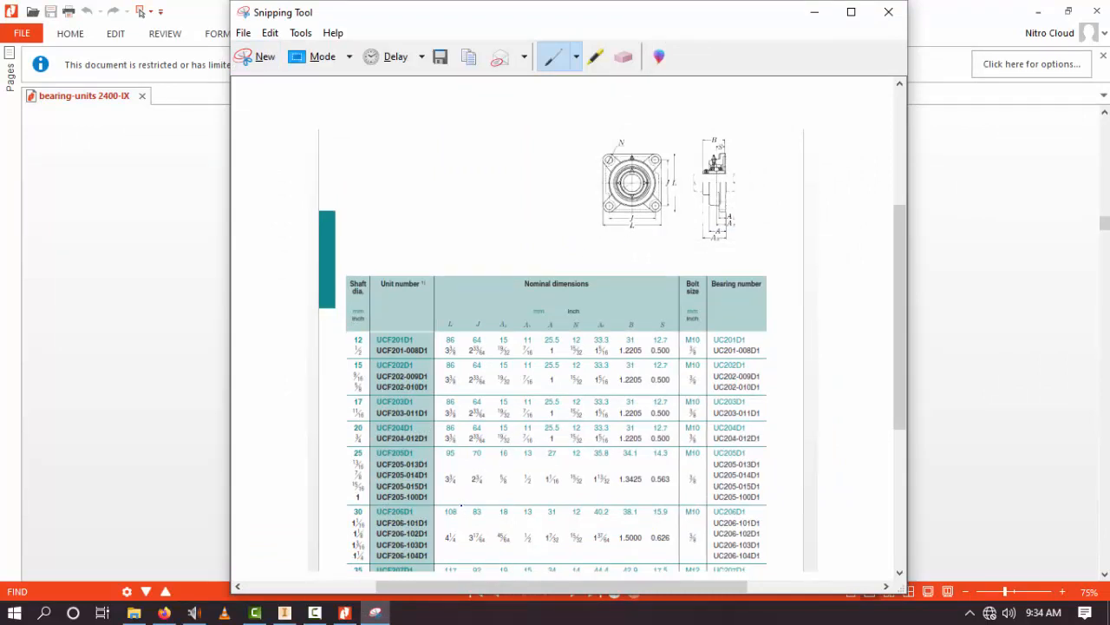
Step: Circle the 108 mm L value of UCF206D1 with the pen and sketch a U channel profile with its 80 width dimension above the table
mouse_move(461, 501)
mouse_down()
mouse_move(437, 503)
mouse_move(448, 523)
mouse_move(463, 505)
mouse_move(450, 492)
mouse_up()
mouse_move(372, 143)
mouse_down()
mouse_move(371, 127)
mouse_move(406, 128)
mouse_move(422, 148)
mouse_up()
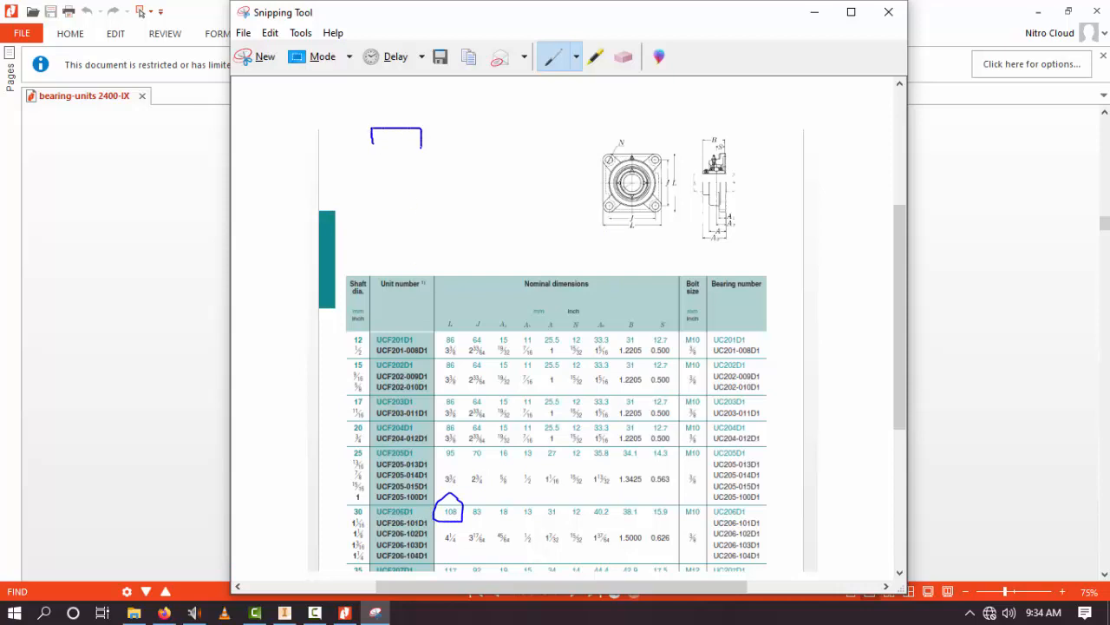
drag(367, 95, 367, 133)
drag(423, 96, 424, 132)
mouse_move(366, 107)
mouse_down()
mouse_move(447, 107)
mouse_move(387, 94)
mouse_move(405, 86)
mouse_up()
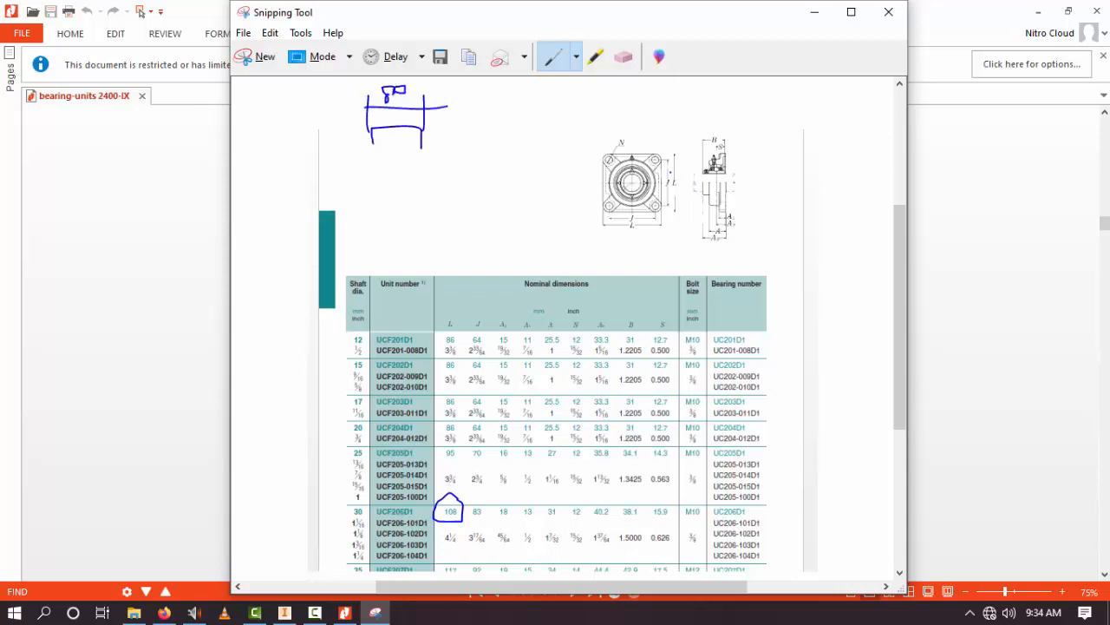